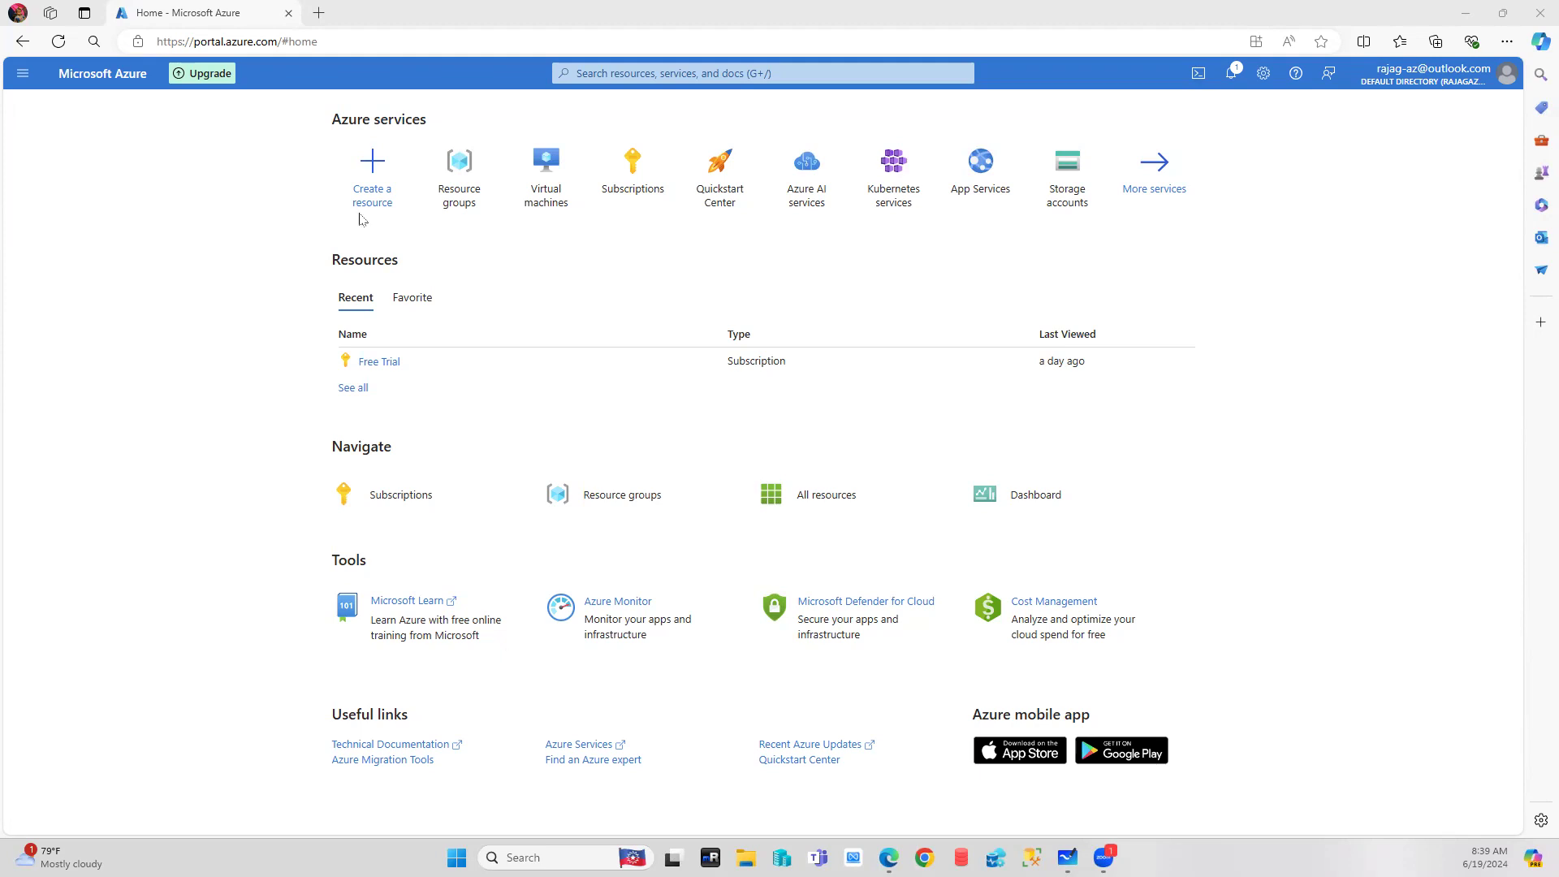
Create a new Azure resource group named VM-RG
mouse_move(557, 171)
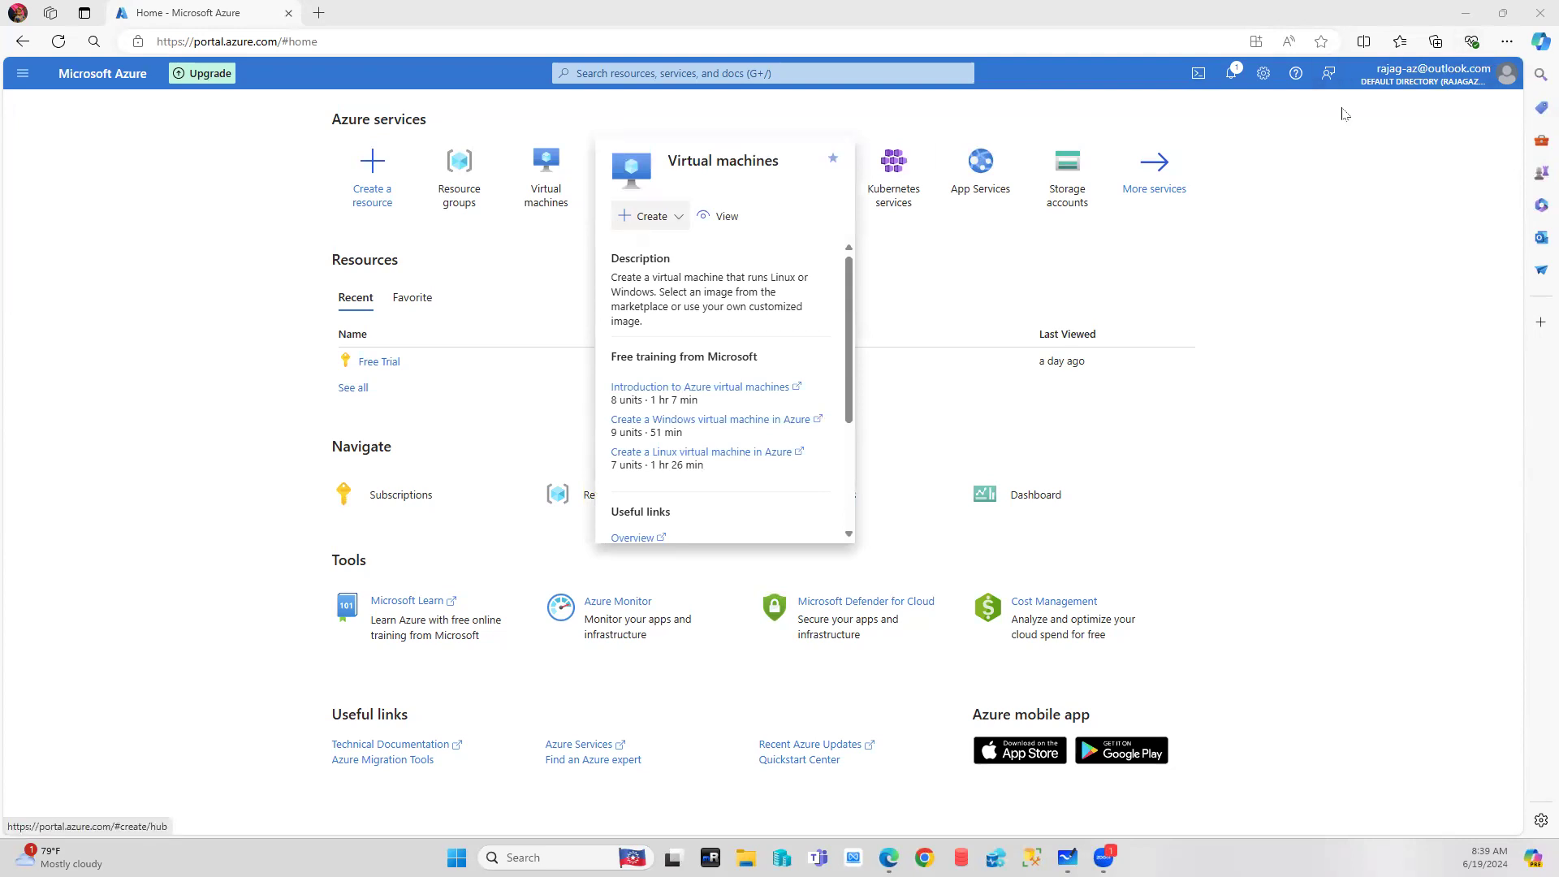
left_click(467, 172)
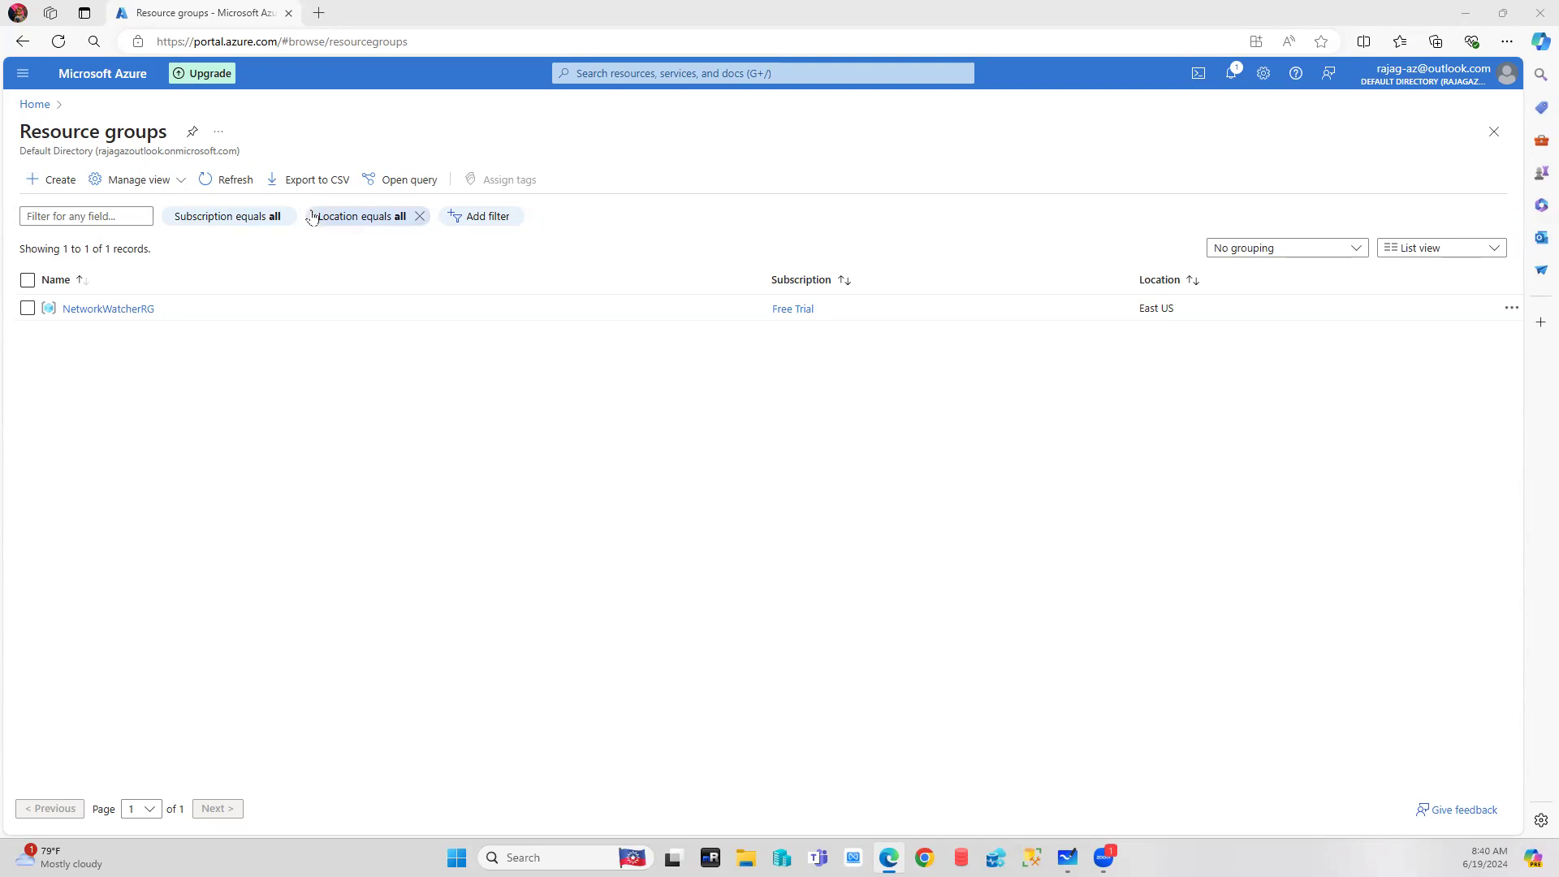
left_click(49, 186)
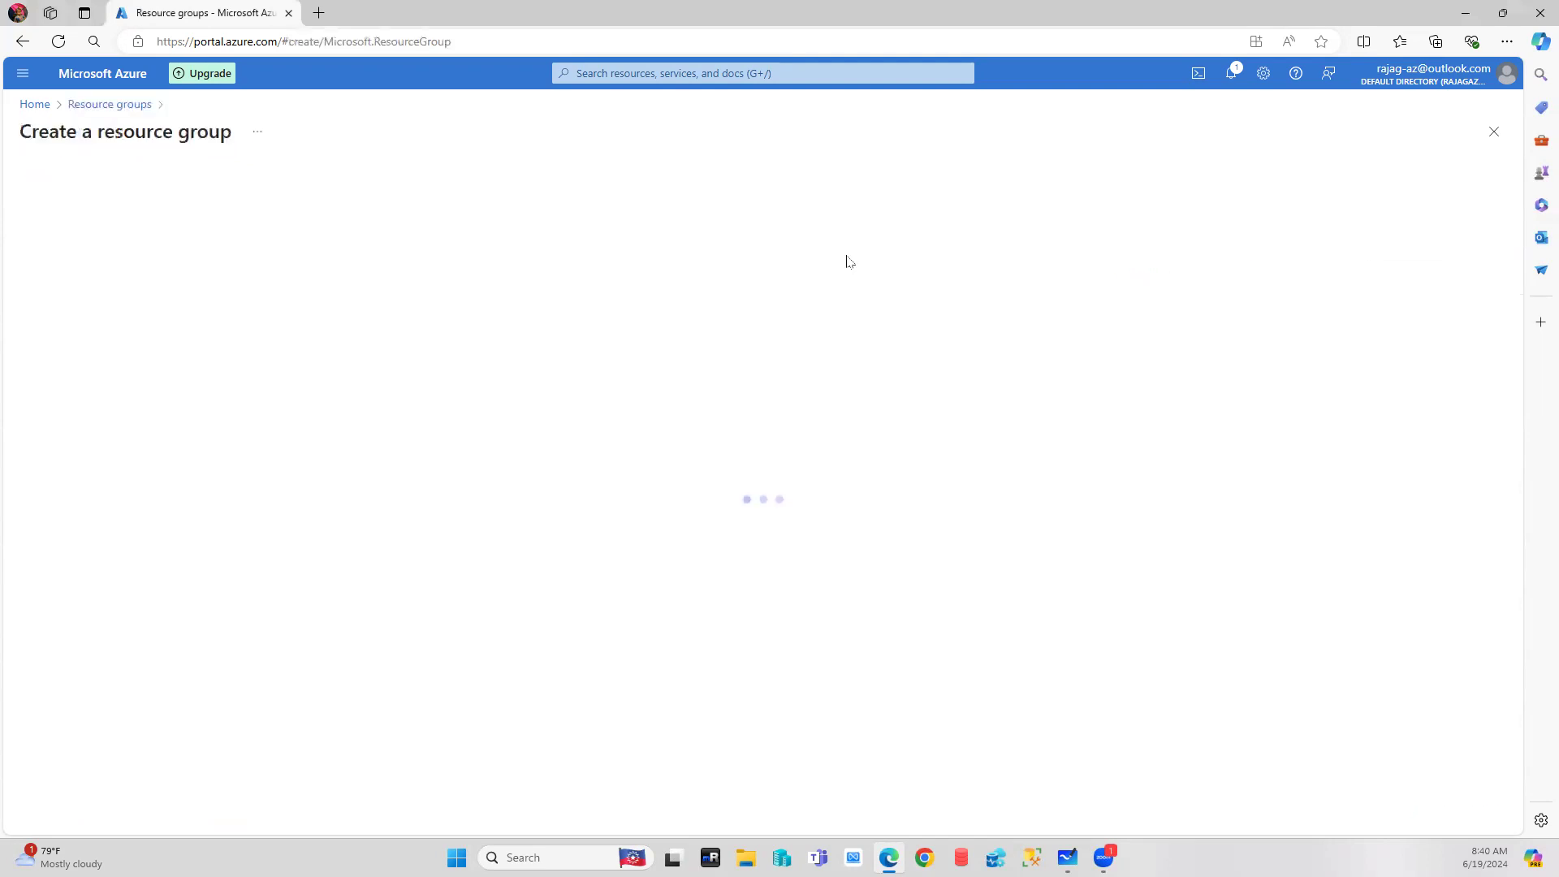
left_click(269, 341)
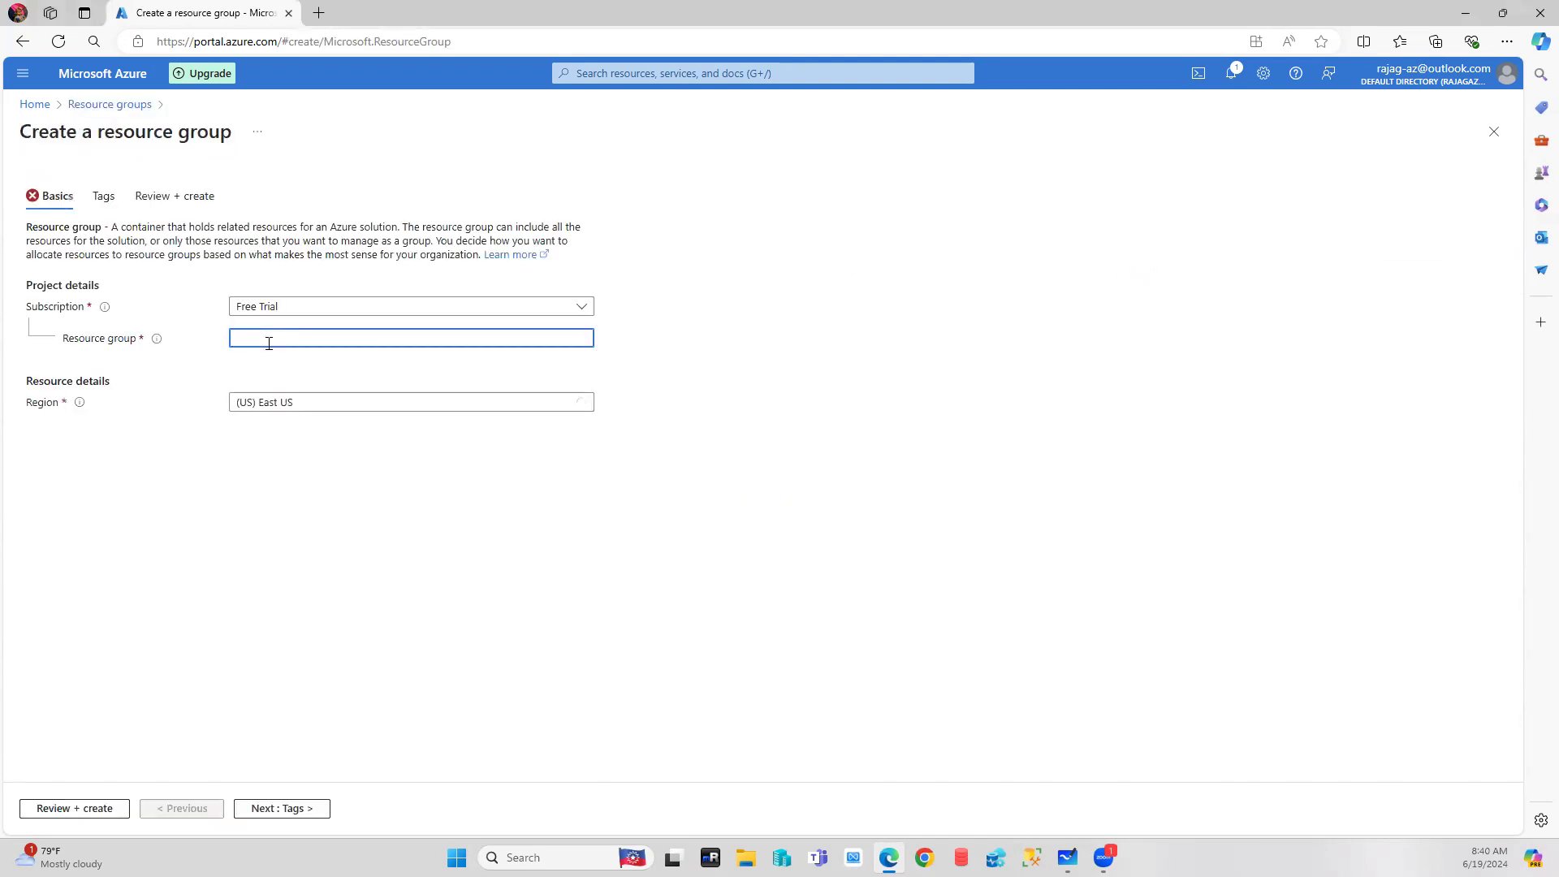
type("VM-RG")
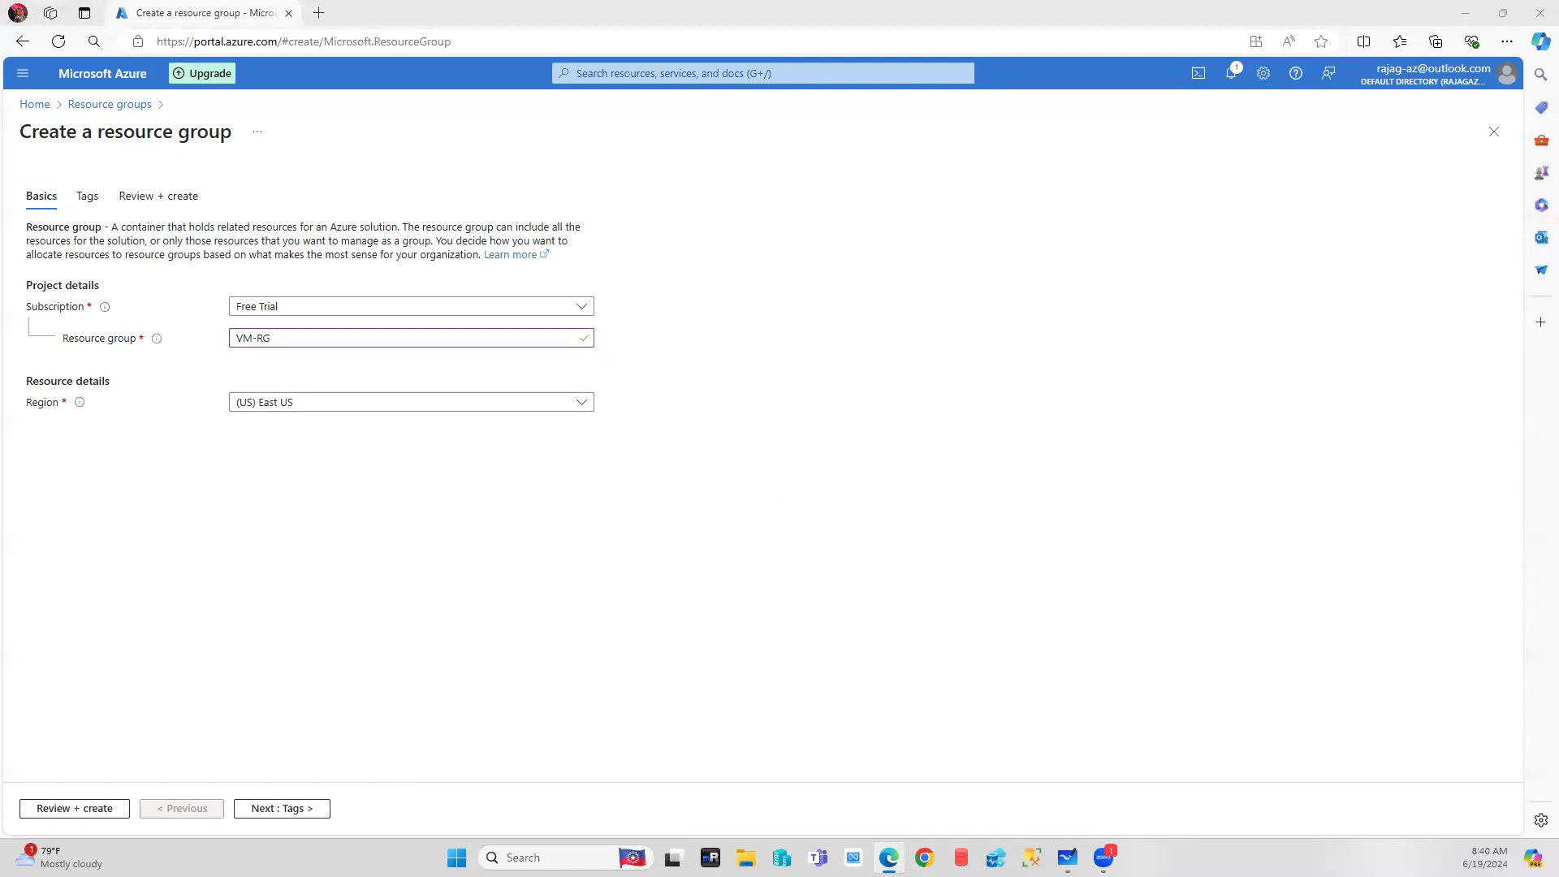
left_click(88, 810)
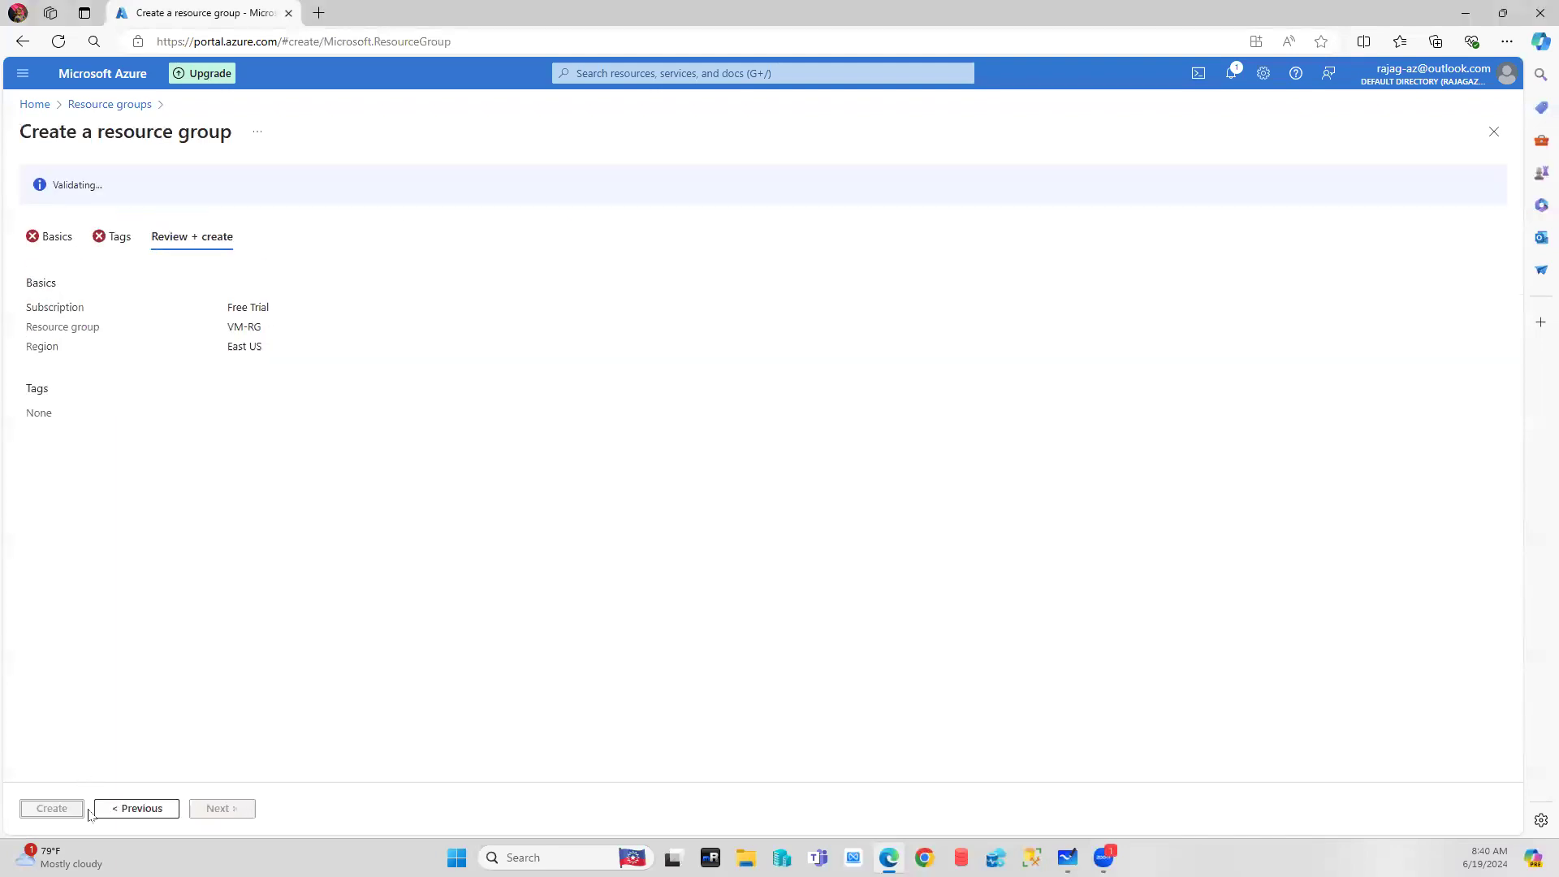
left_click(67, 808)
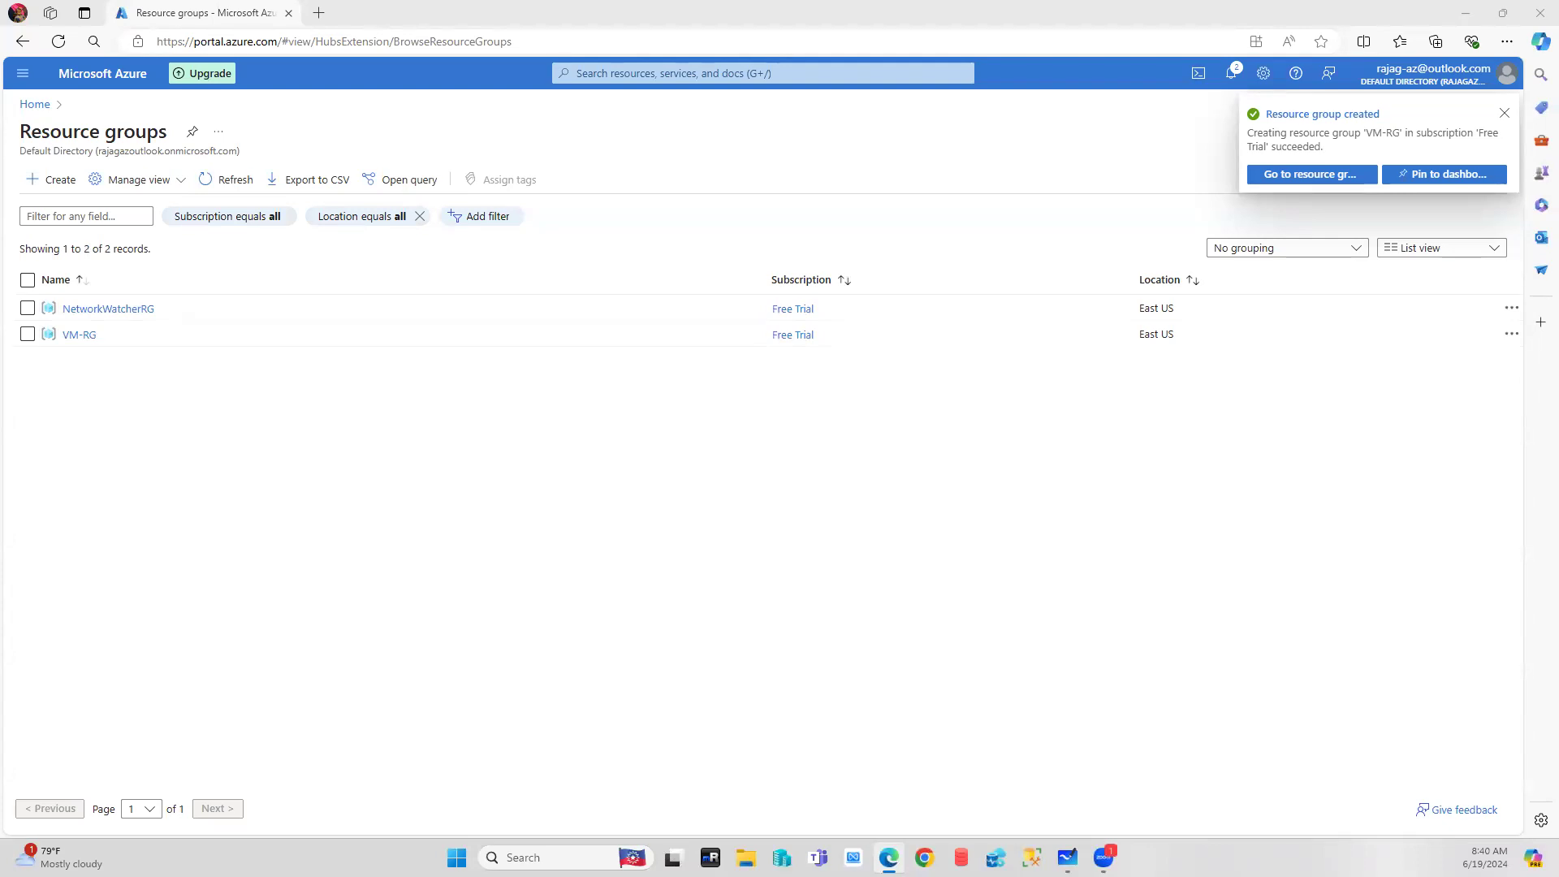
Start creating an Azure virtual machine named VM1 in the VM-RG resource group
left_click(35, 105)
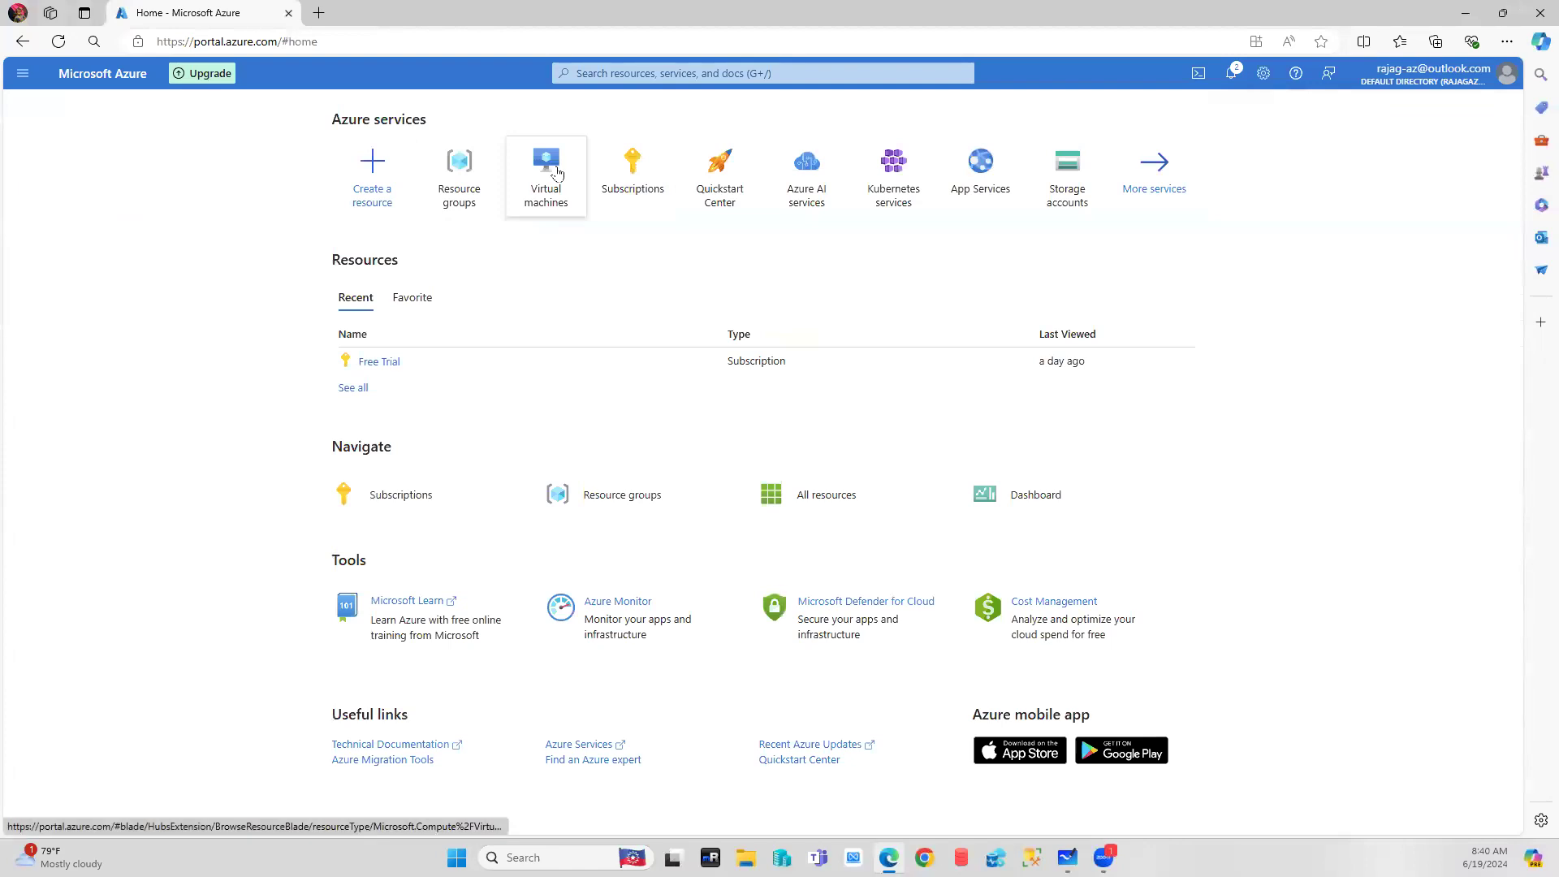
left_click(557, 172)
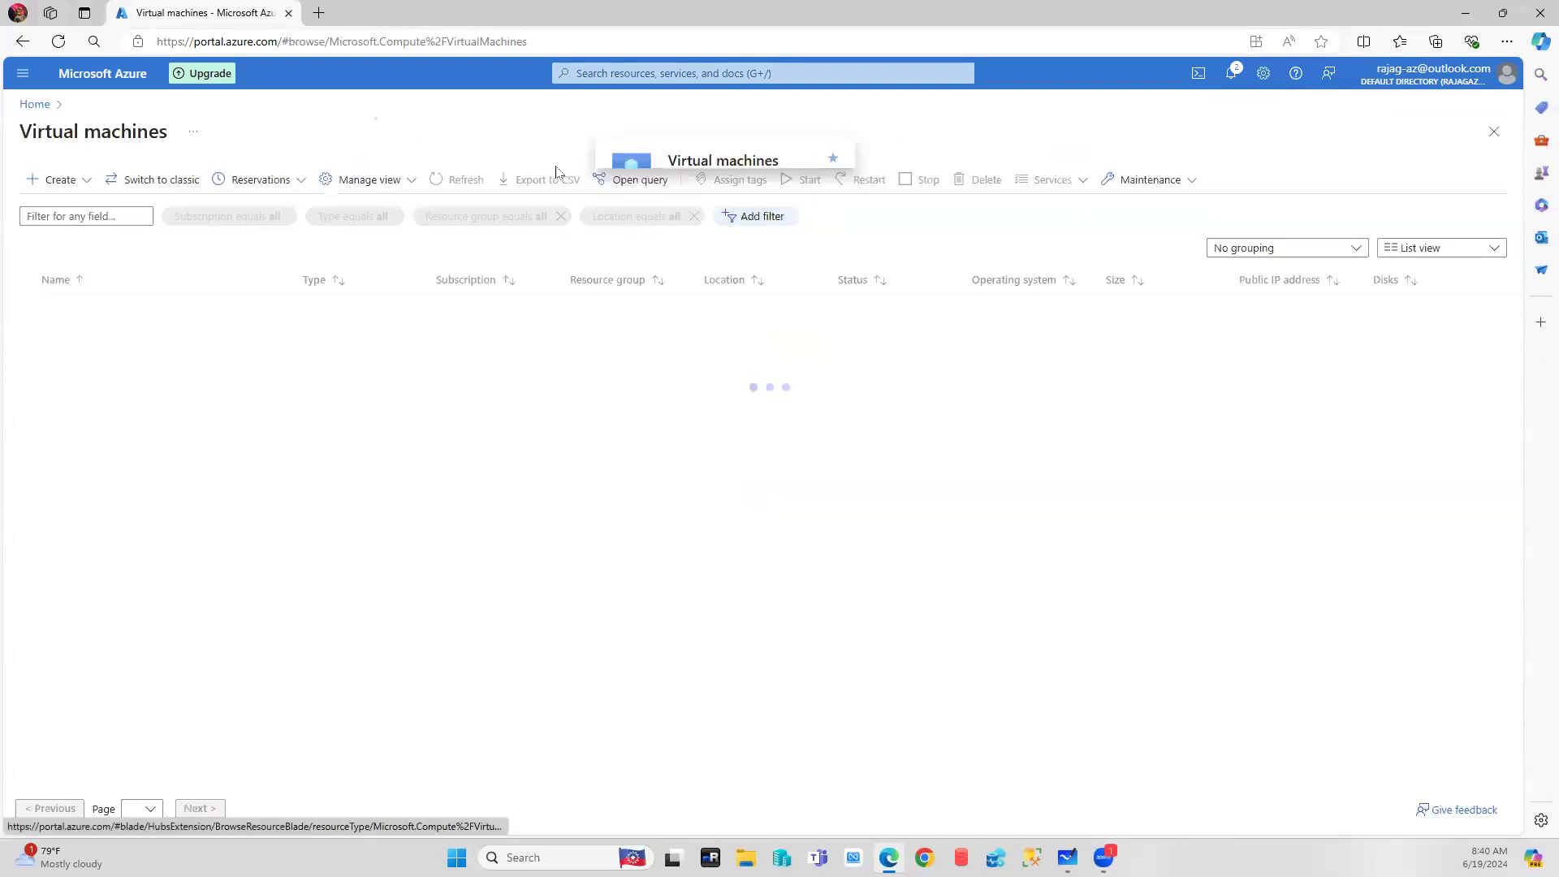
left_click(86, 180)
left_click(87, 213)
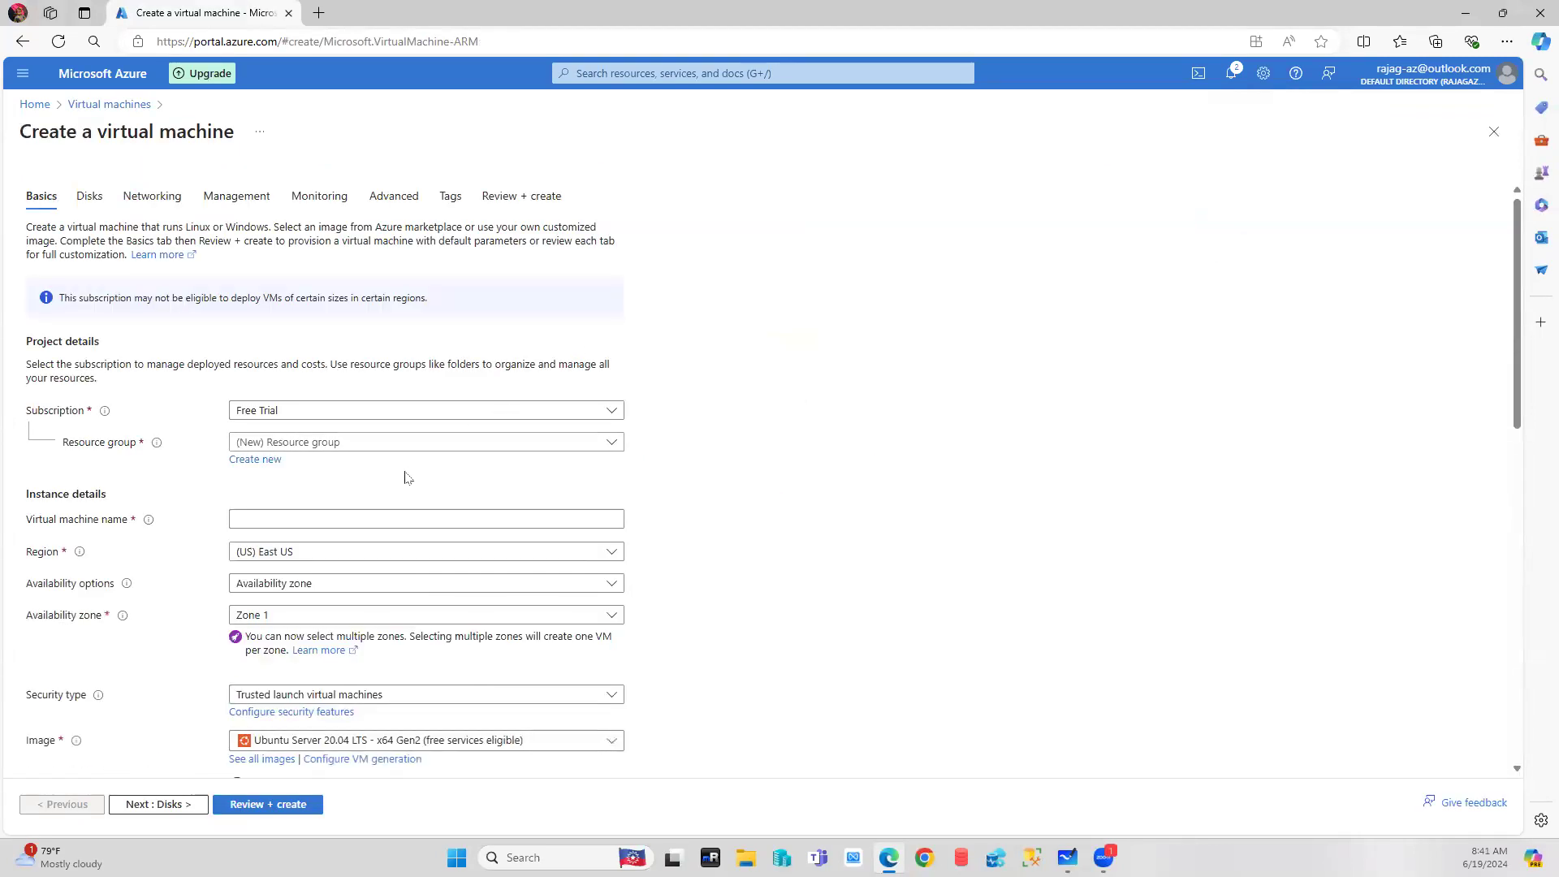
left_click(400, 445)
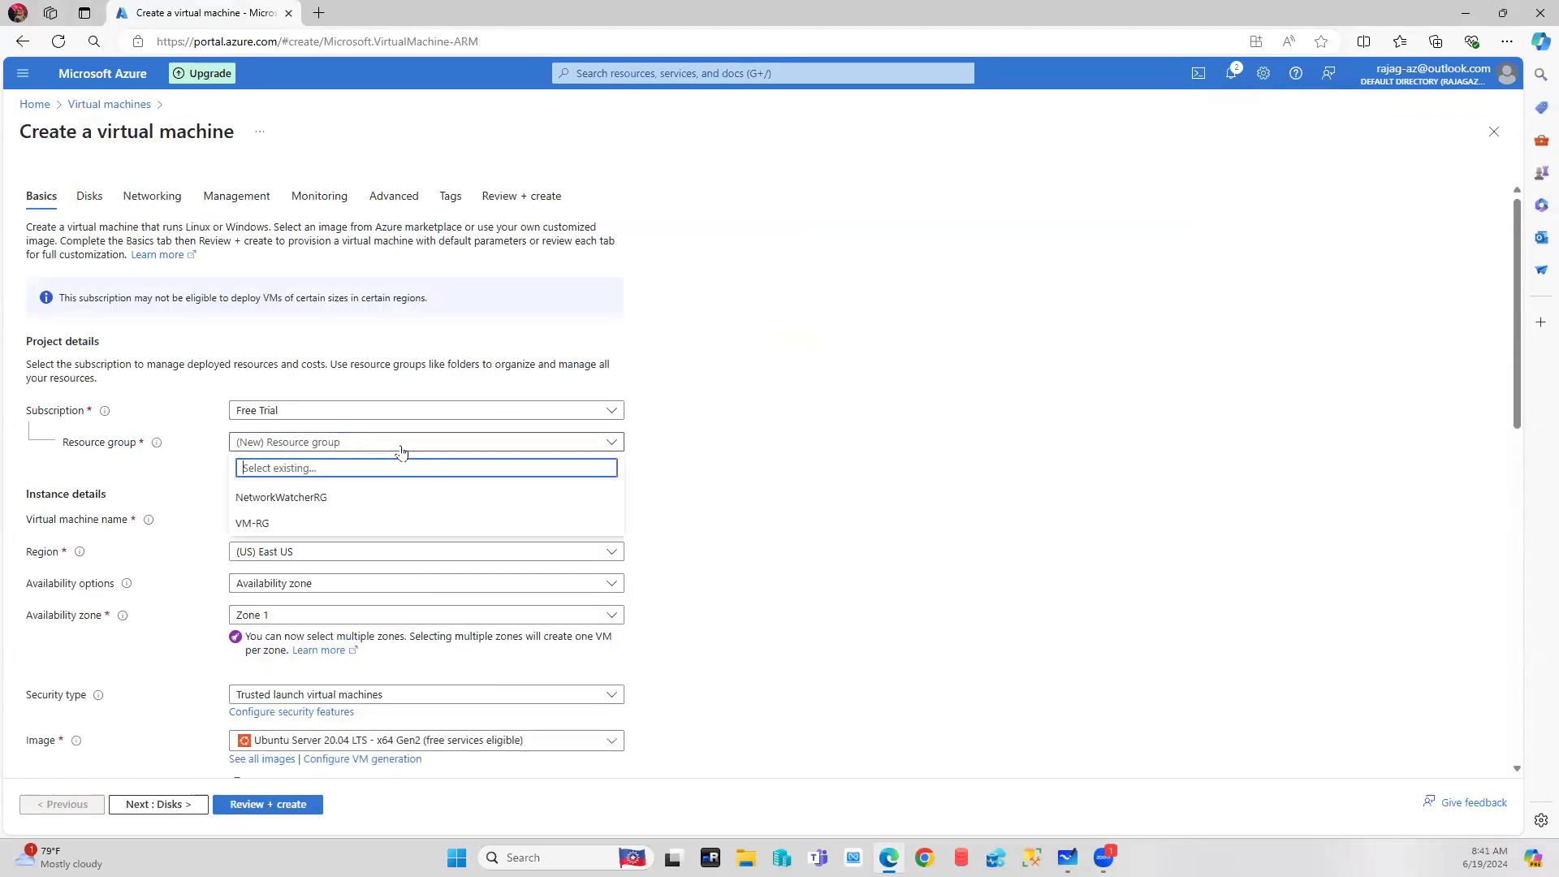
left_click(287, 529)
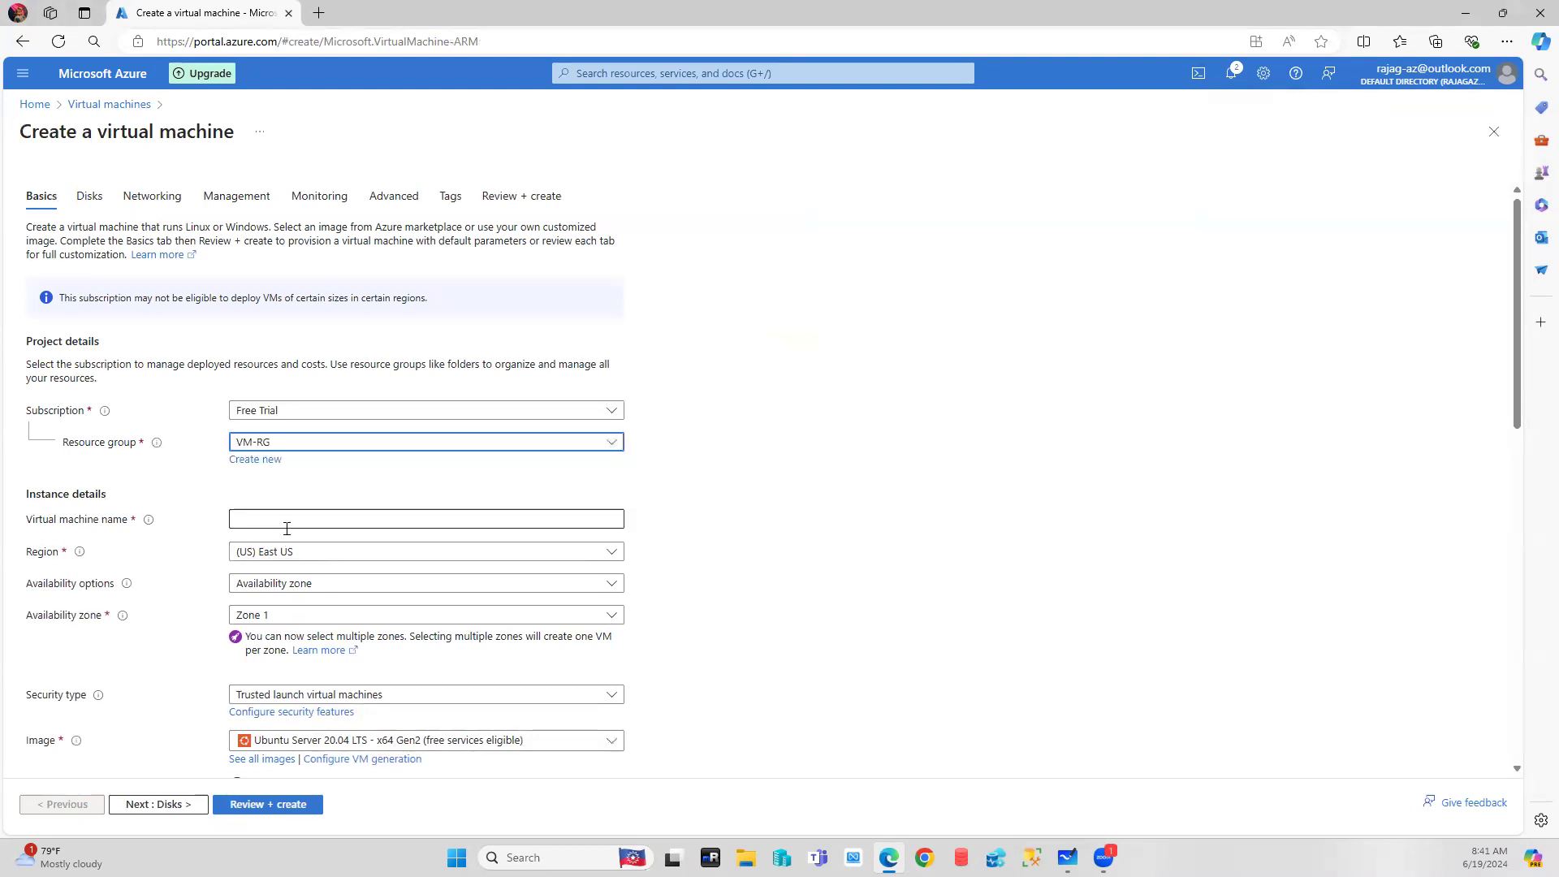
left_click(286, 526)
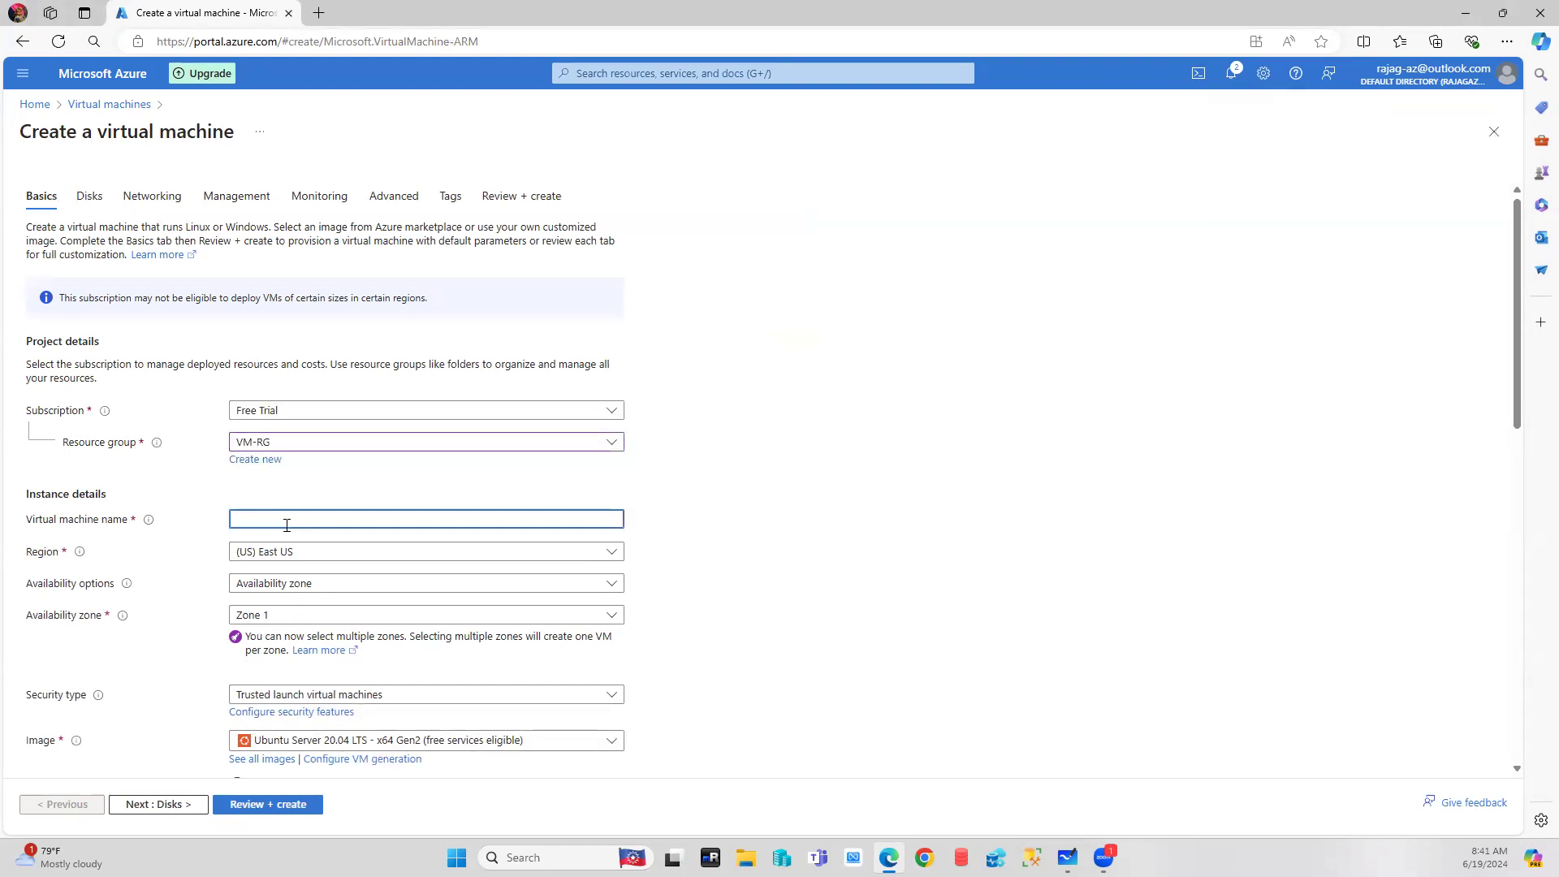
type("VM1")
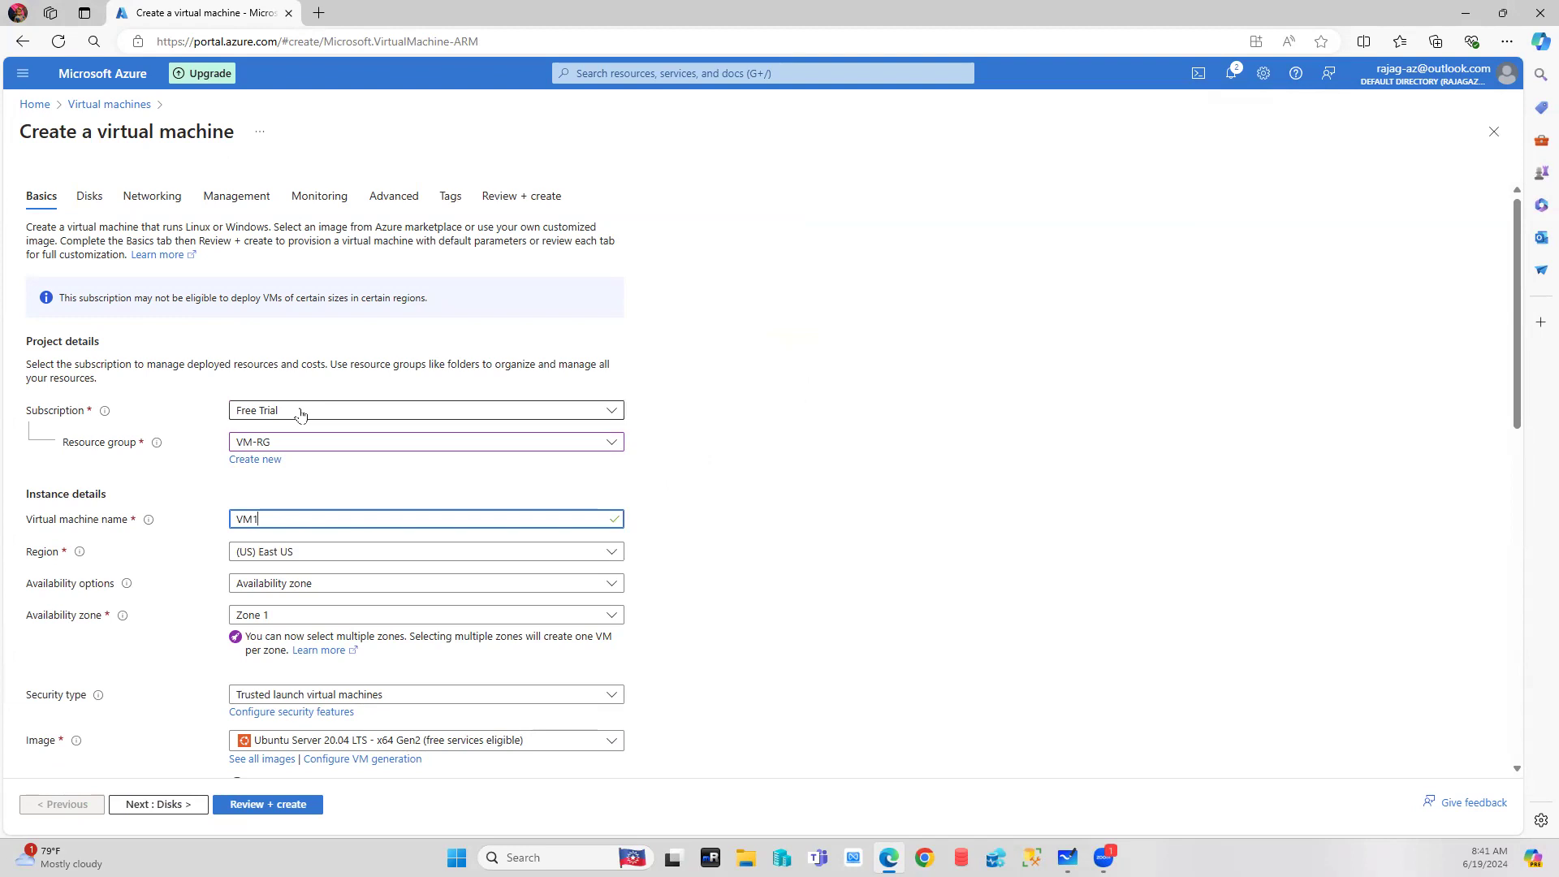
Set the virtual machine's availability option to No infrastructure redundancy required and its security type to Standard
left_click(337, 591)
left_click(312, 606)
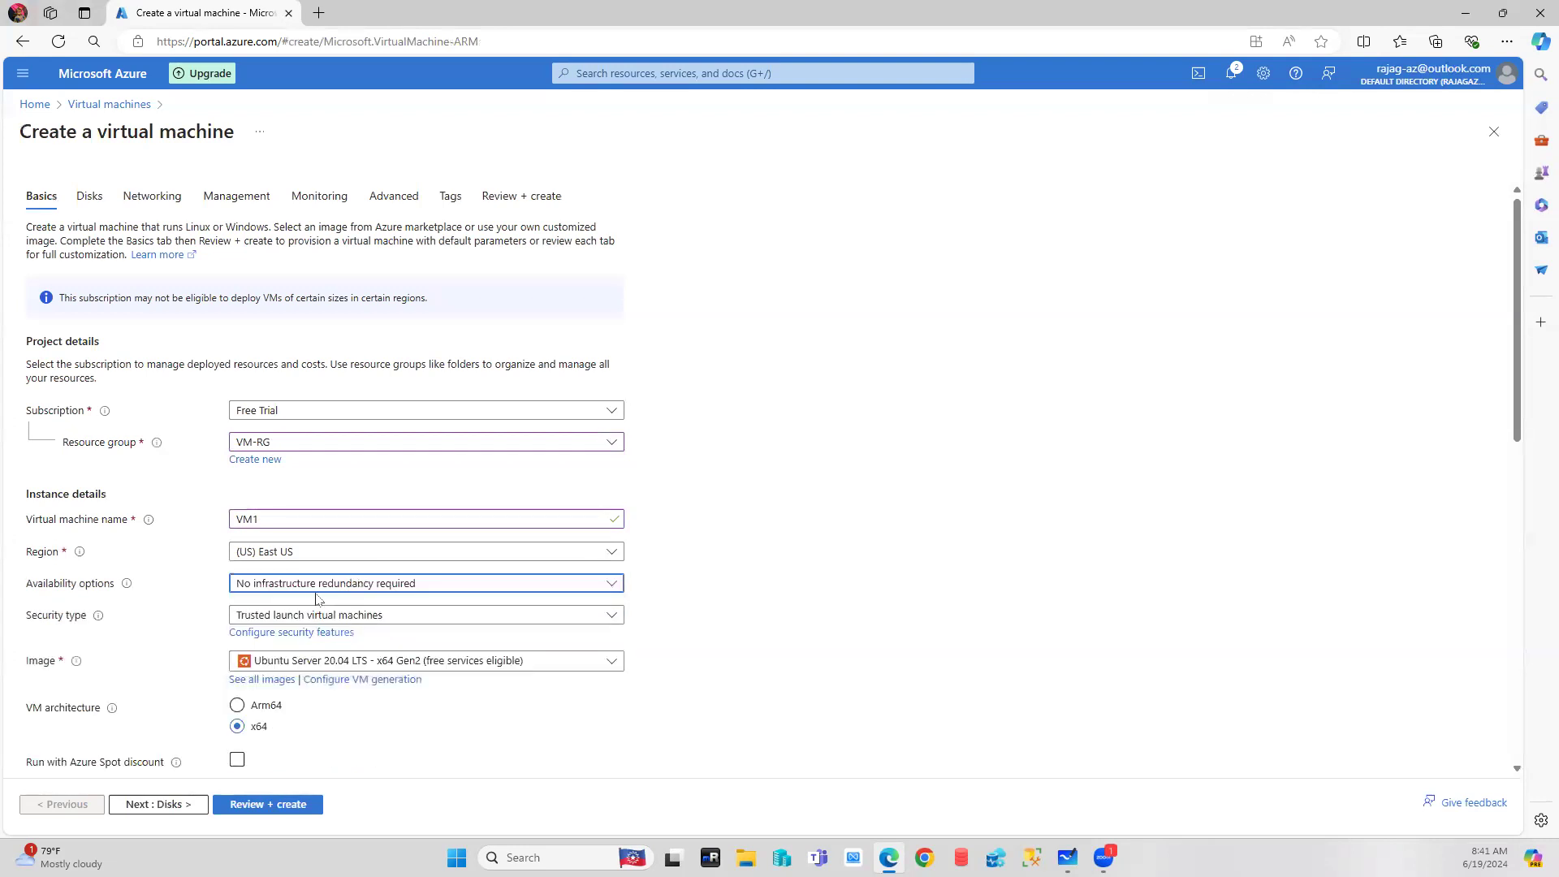
left_click(248, 617)
left_click(267, 639)
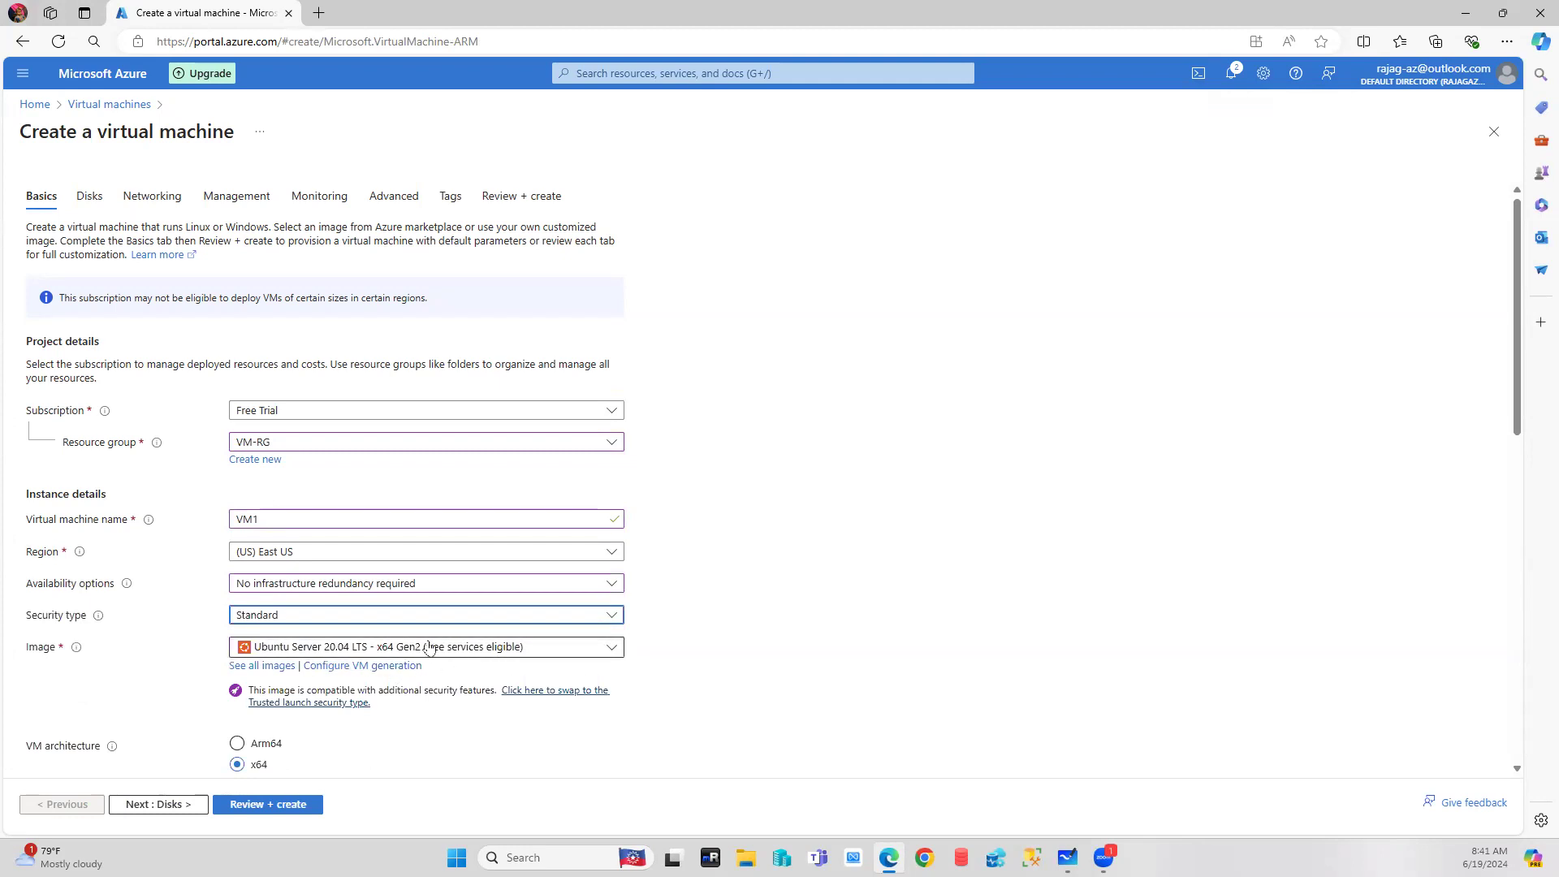
Choose the Ubuntu Server 20.04 LTS - x64 Gen2 image and the Standard_DS1_v2 size for the virtual machine
left_click(501, 647)
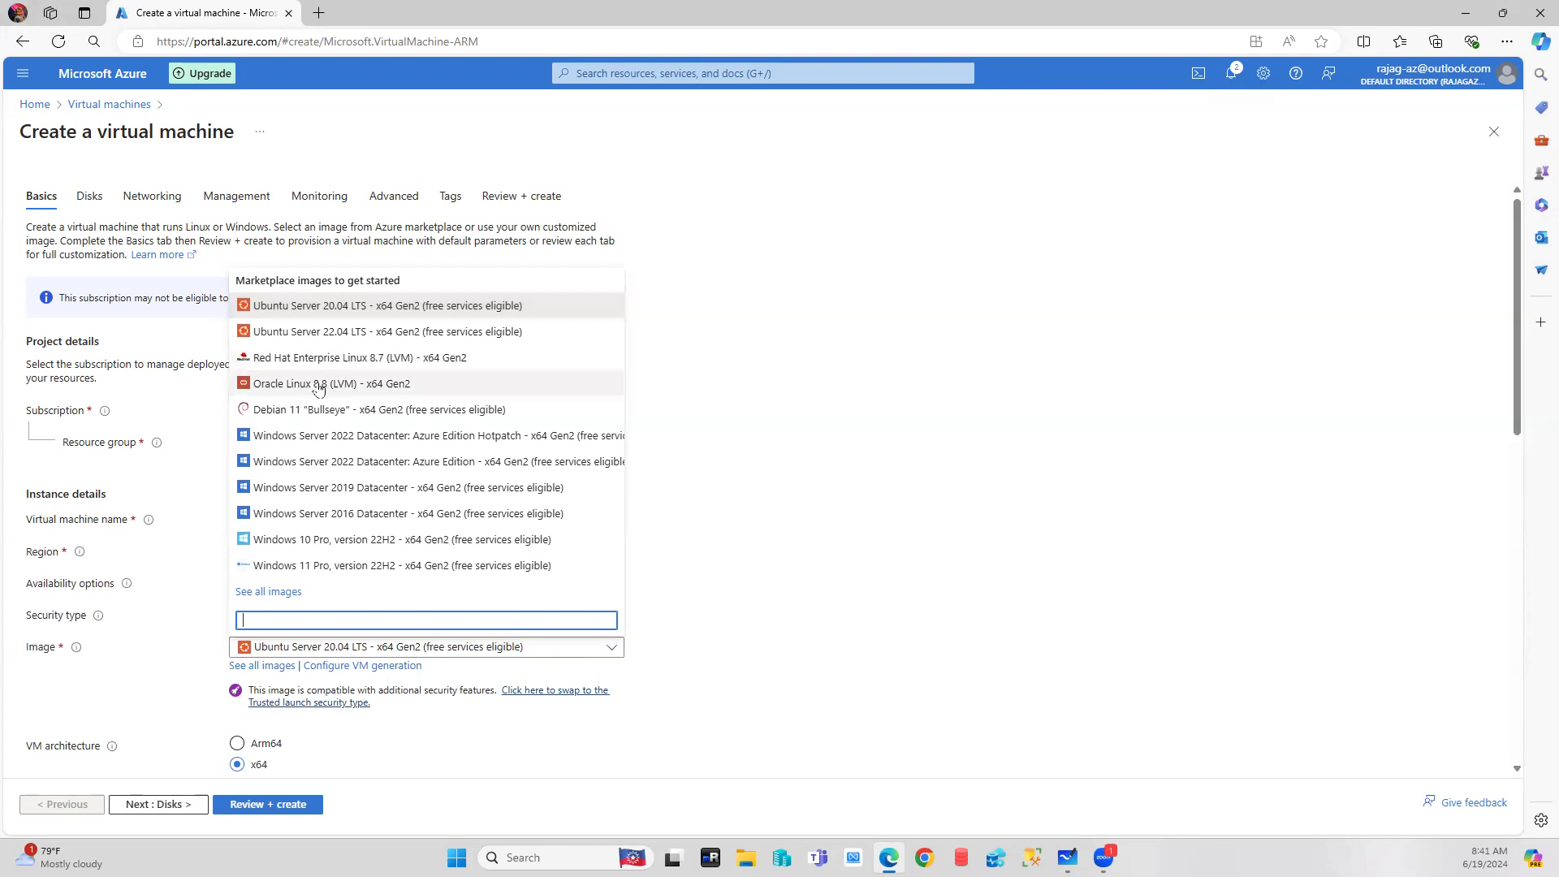
left_click(331, 307)
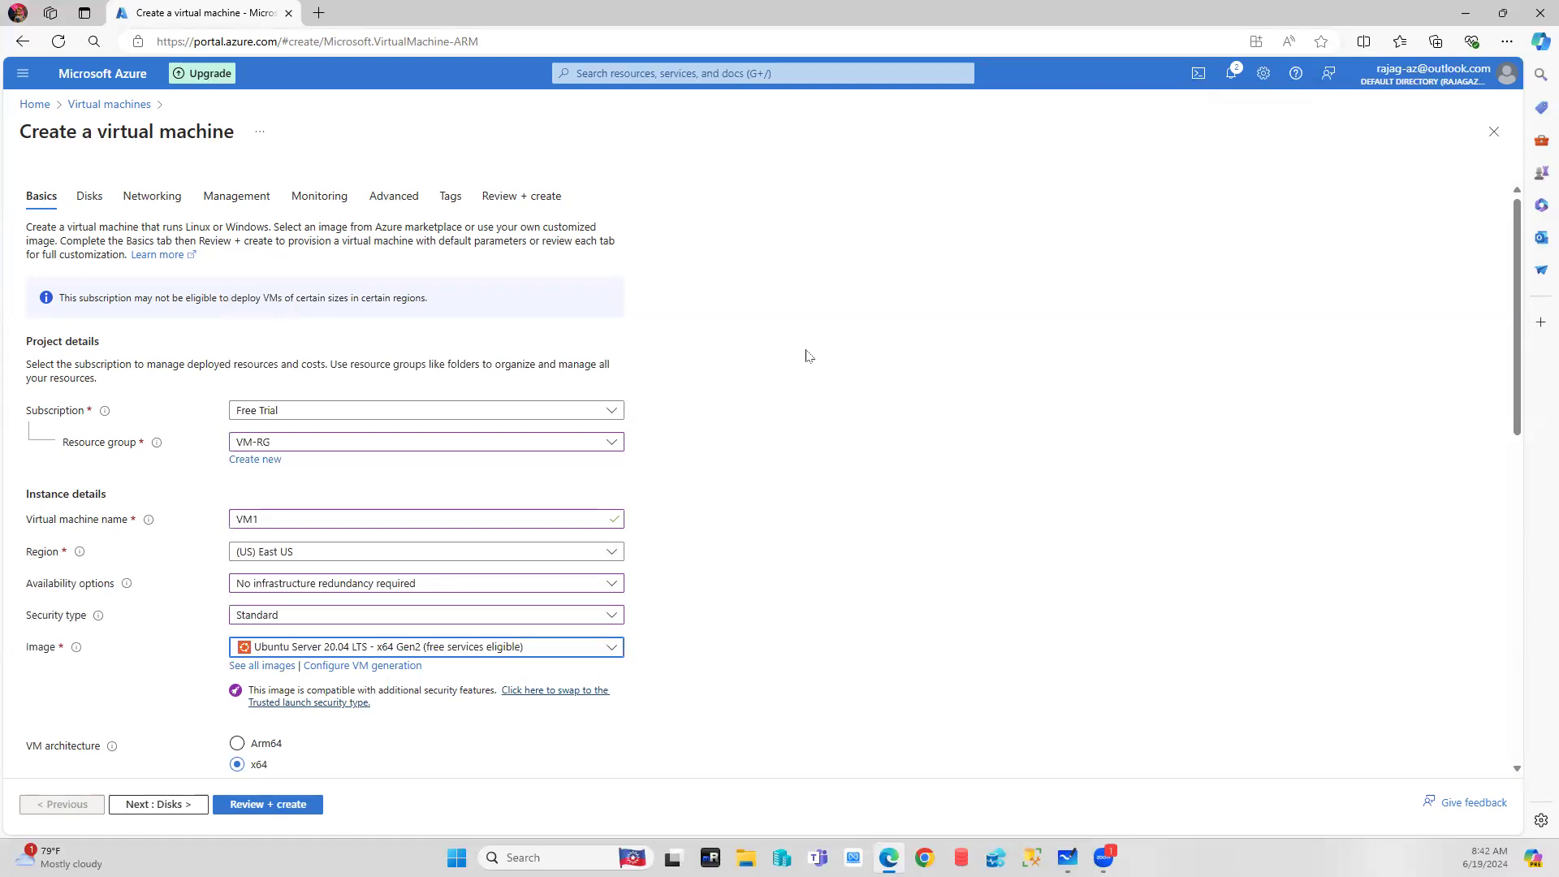
scroll(808, 355, "down", 4)
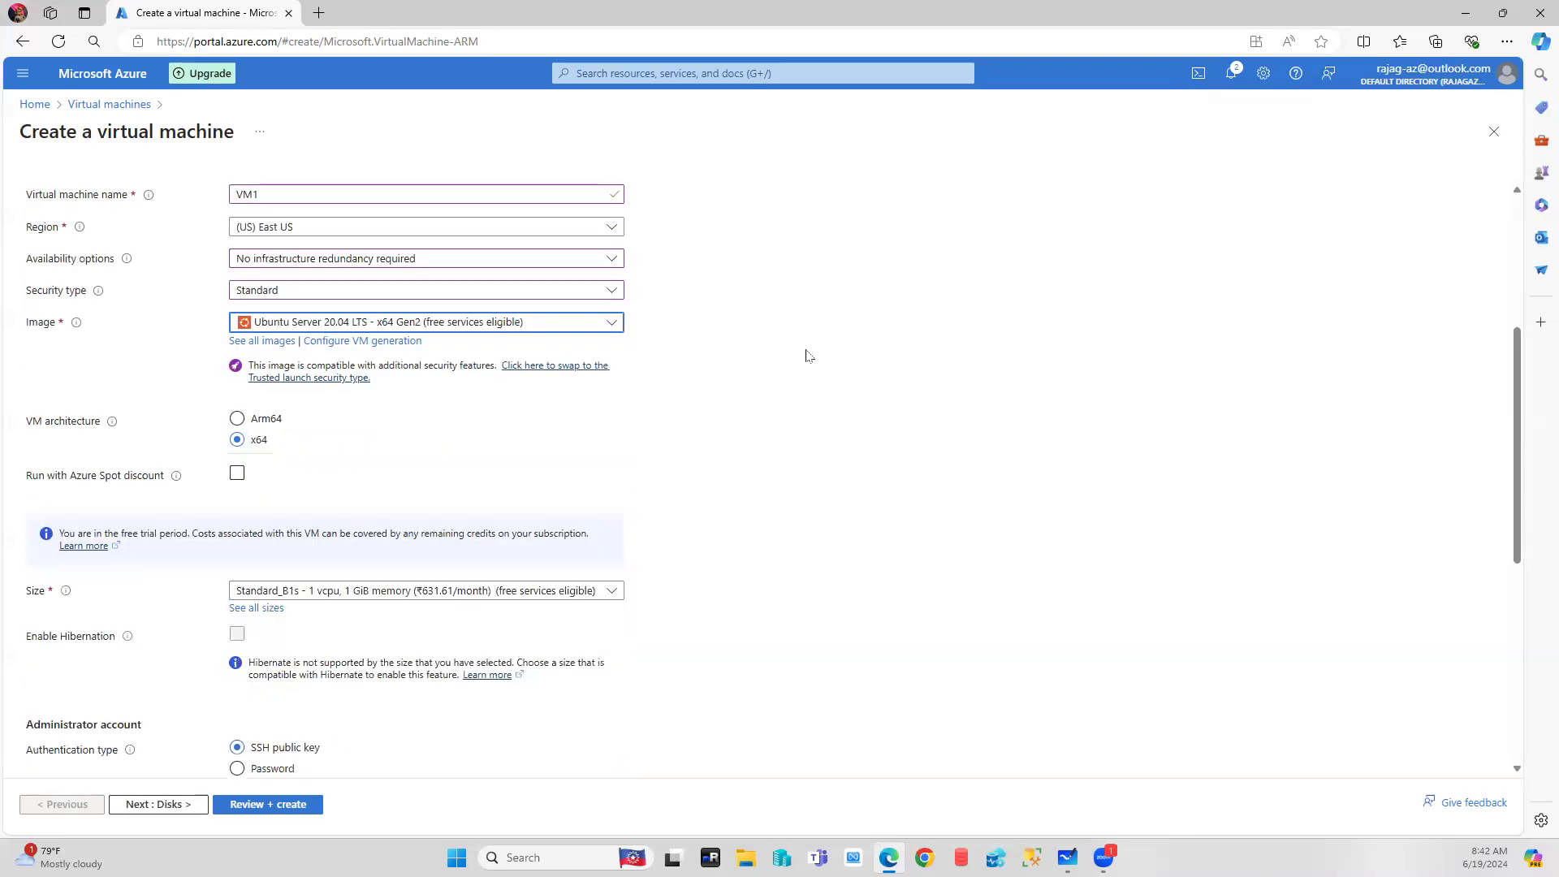
left_click(390, 592)
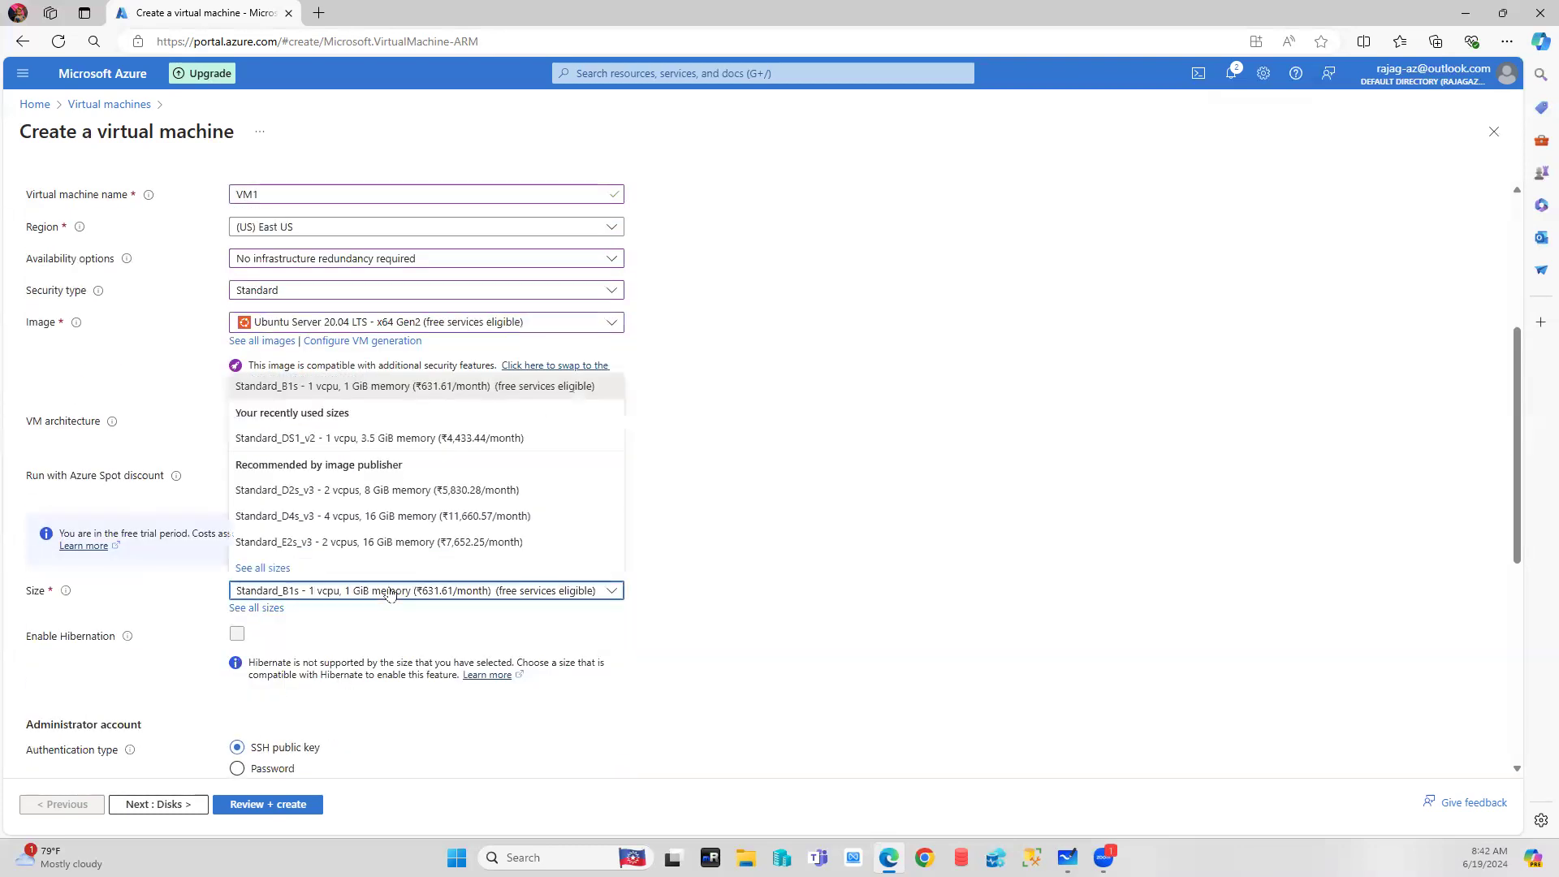
left_click(339, 443)
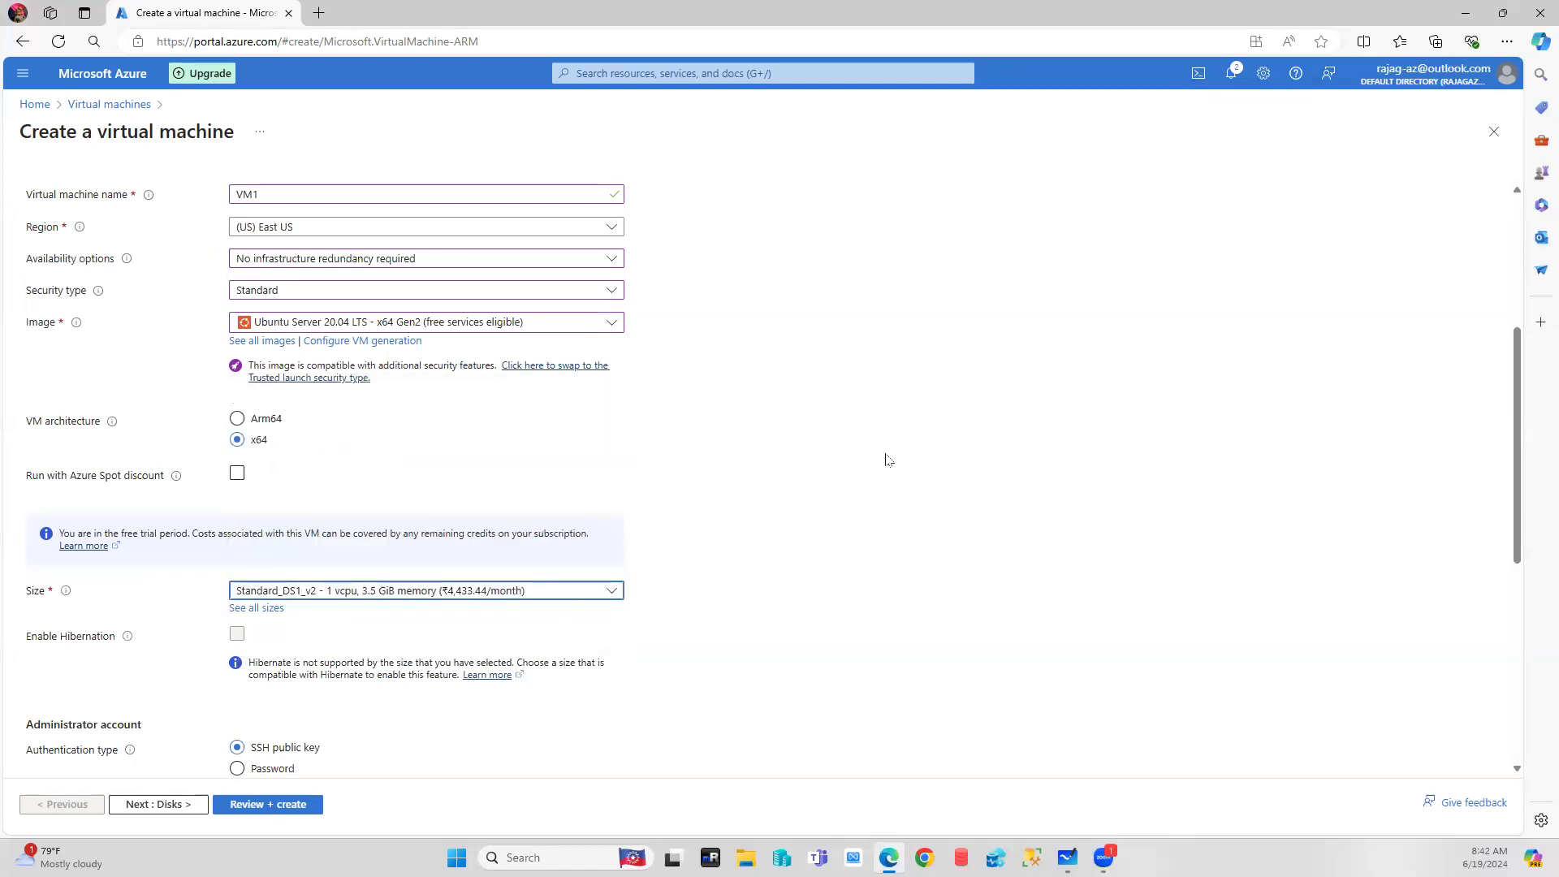
Compare the password and SSH public key authentication types for the administrator account, and review the available SSH public key sources
scroll(885, 456, "down", 4)
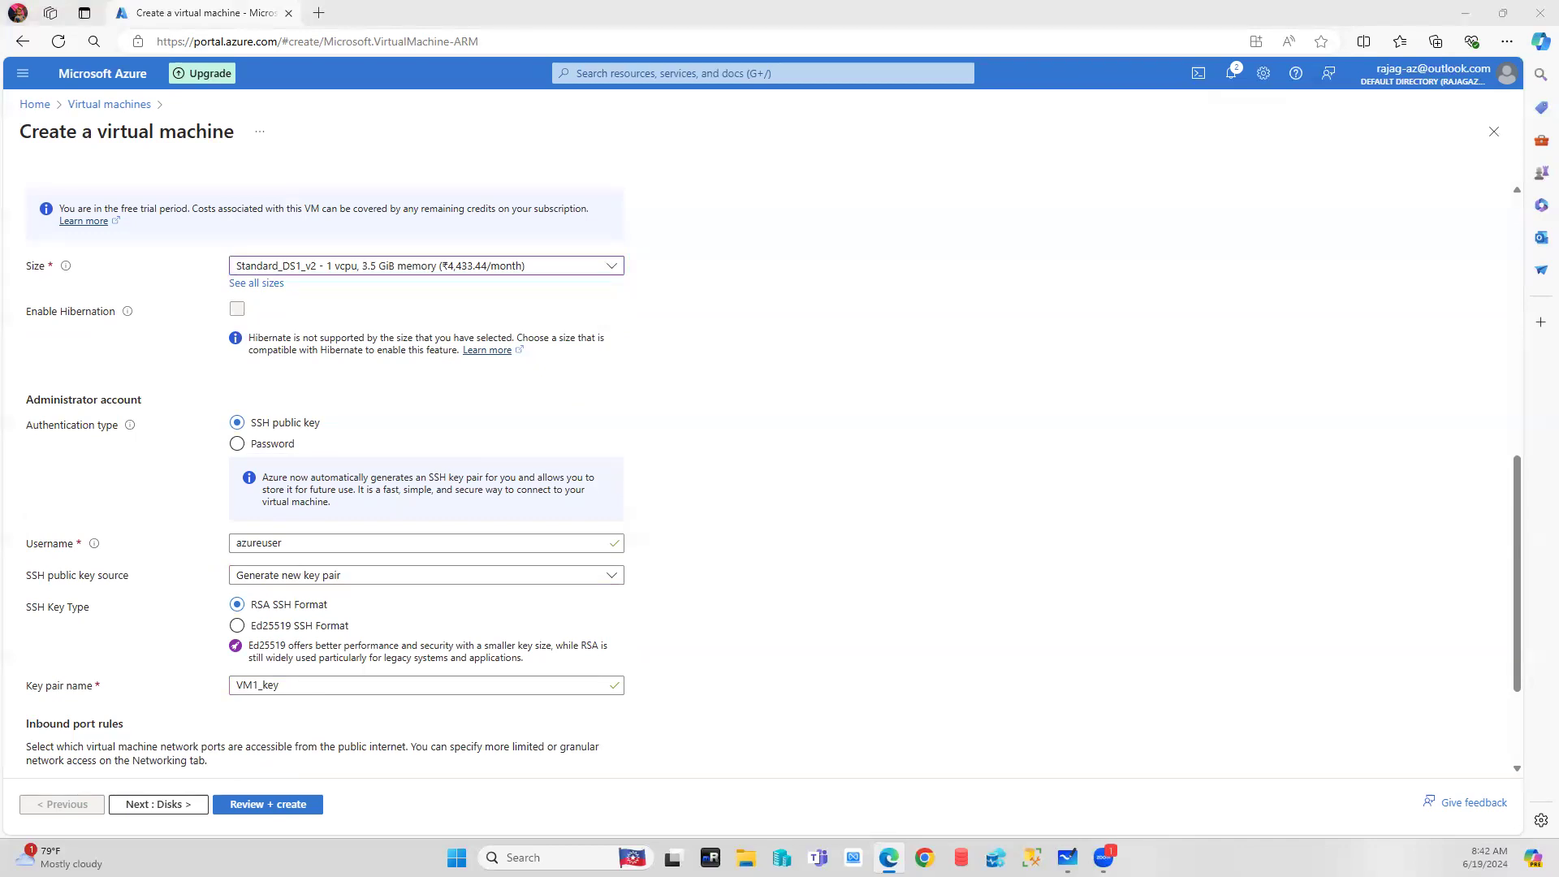
left_click(261, 446)
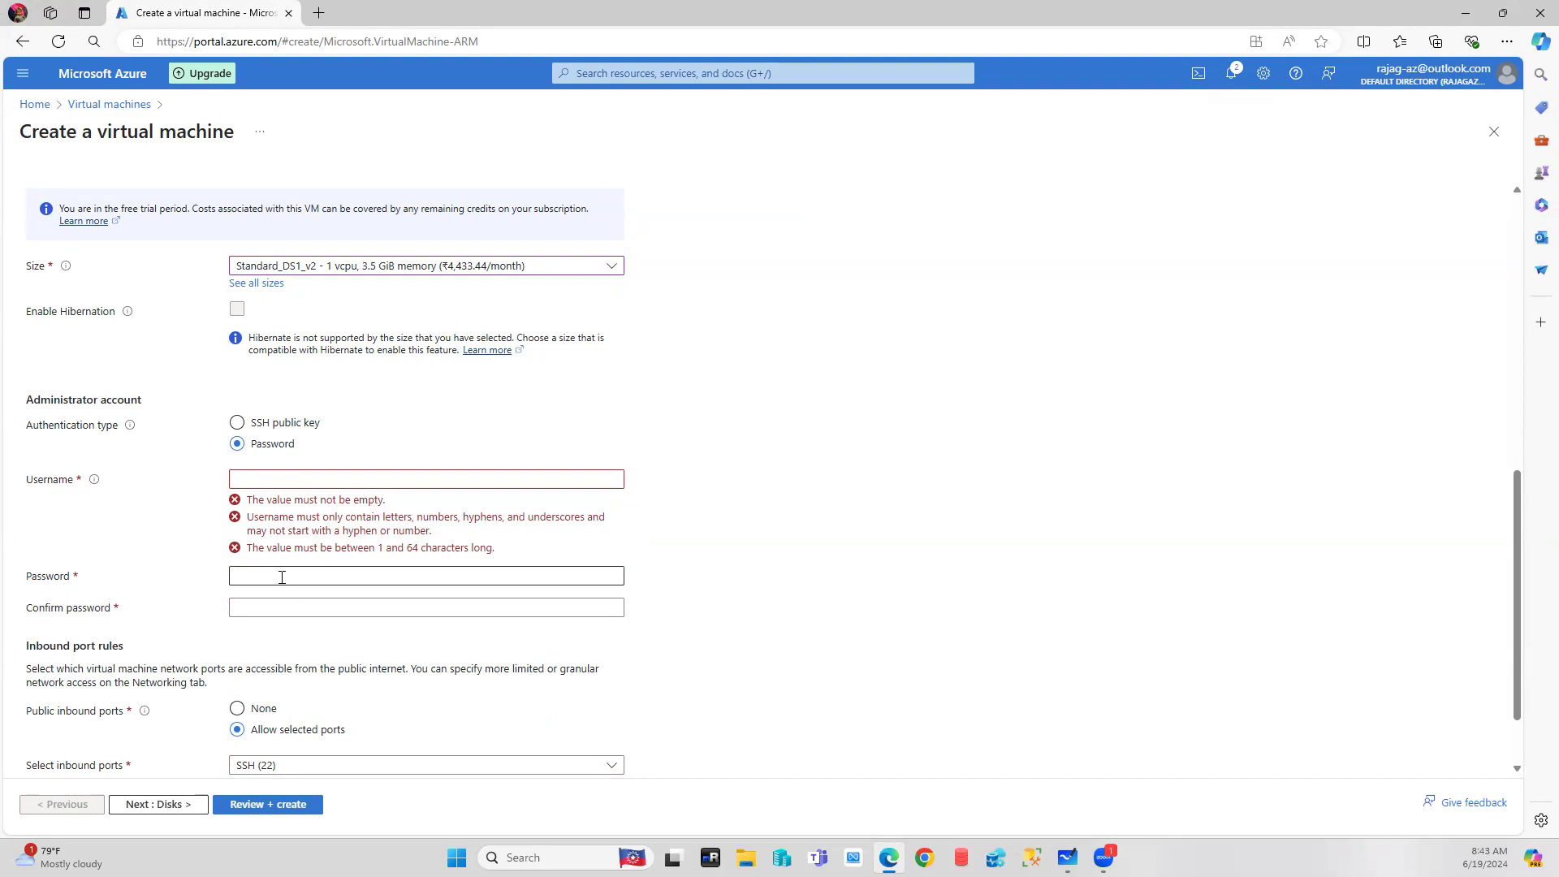
left_click(262, 427)
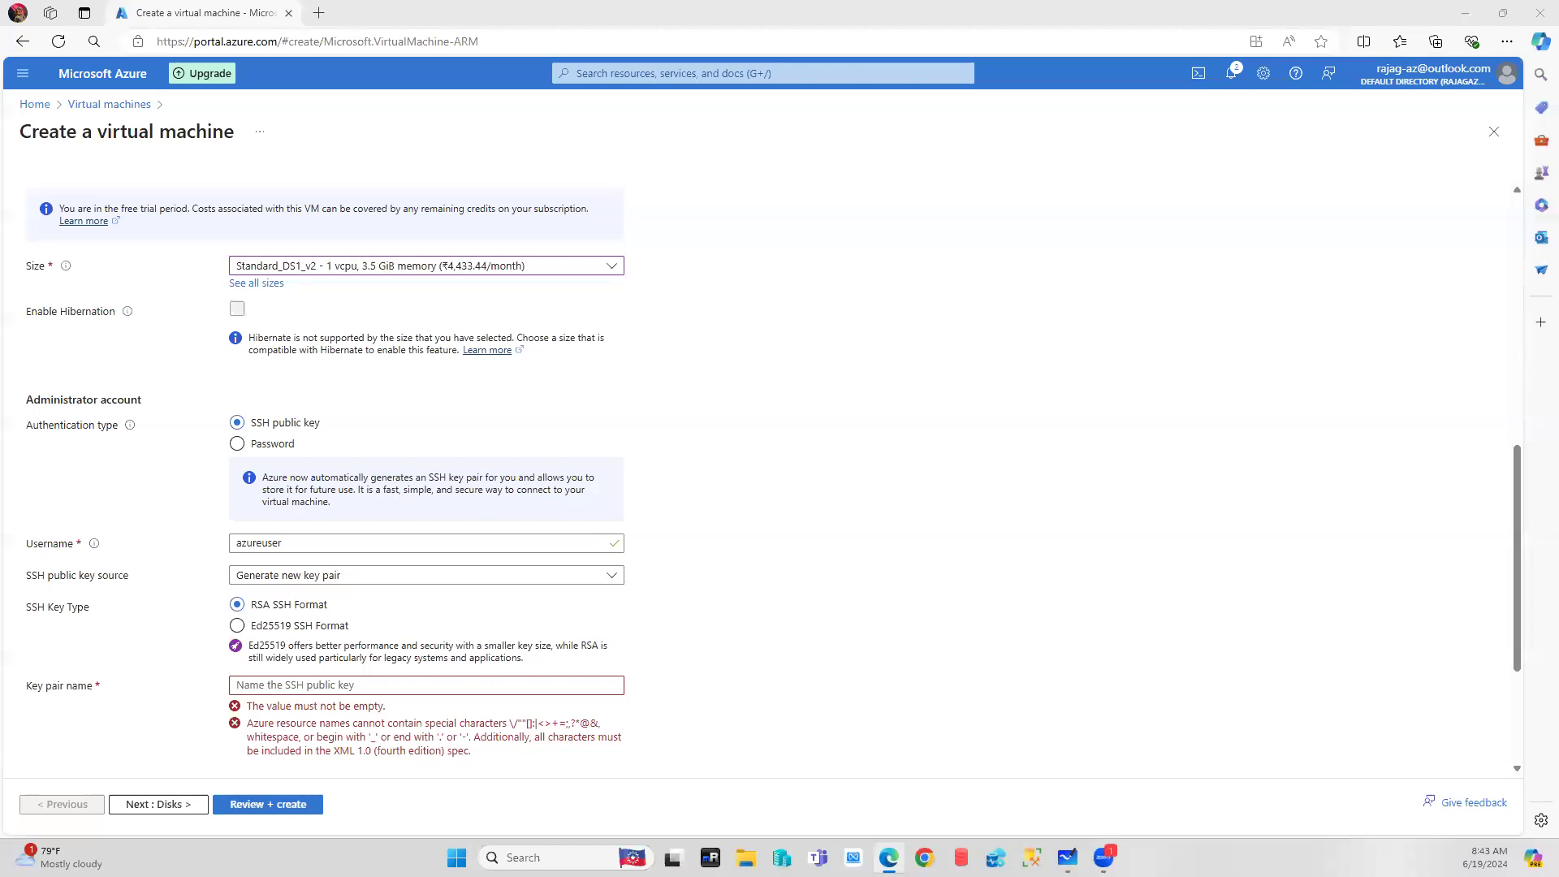
left_click(300, 546)
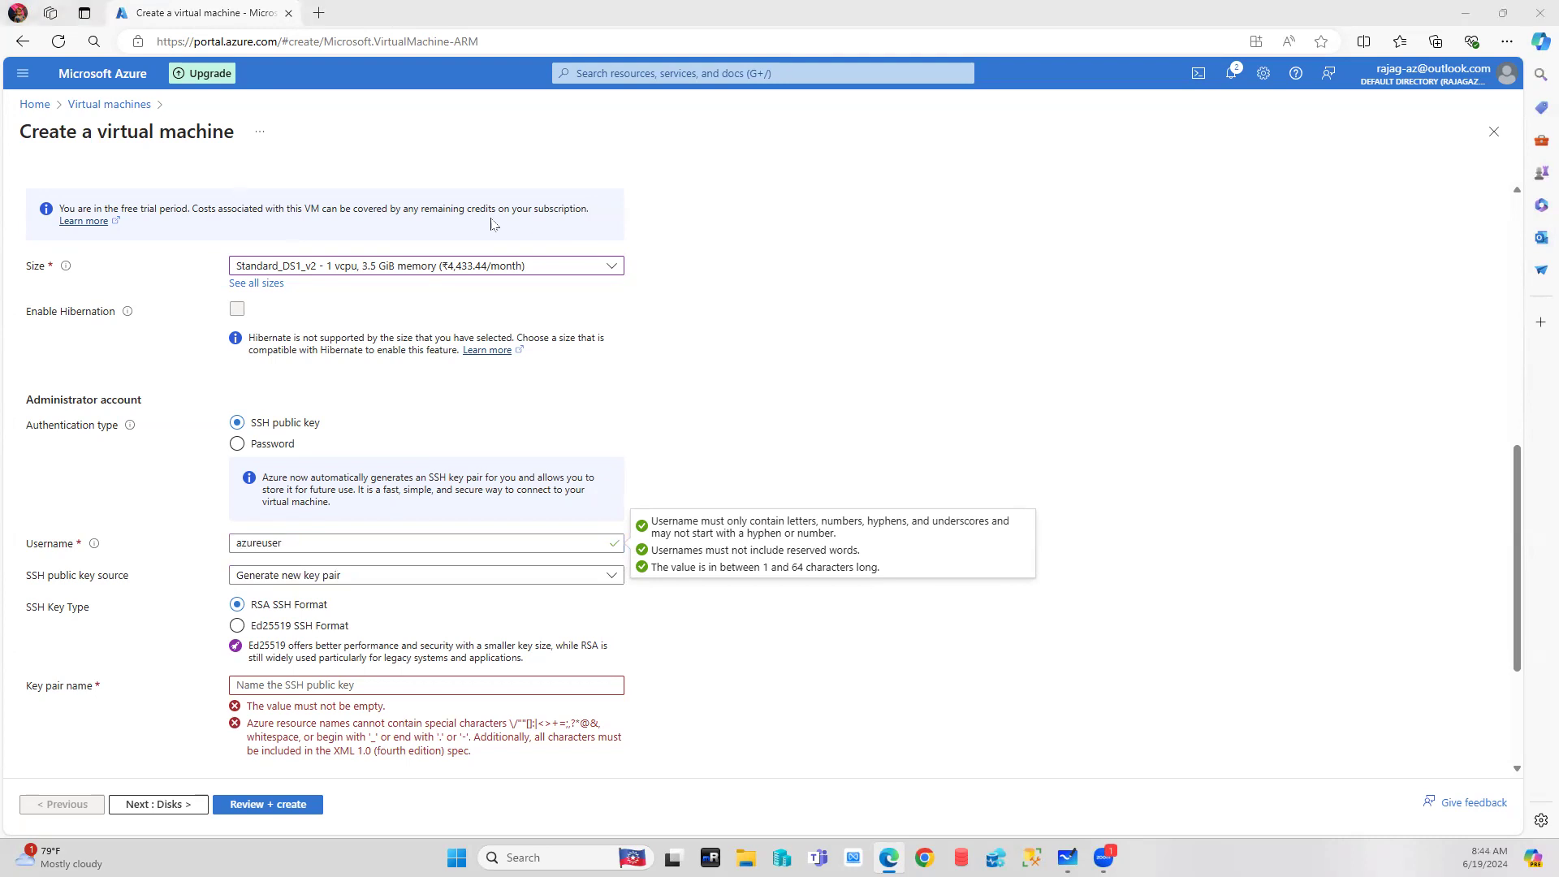
left_click(375, 578)
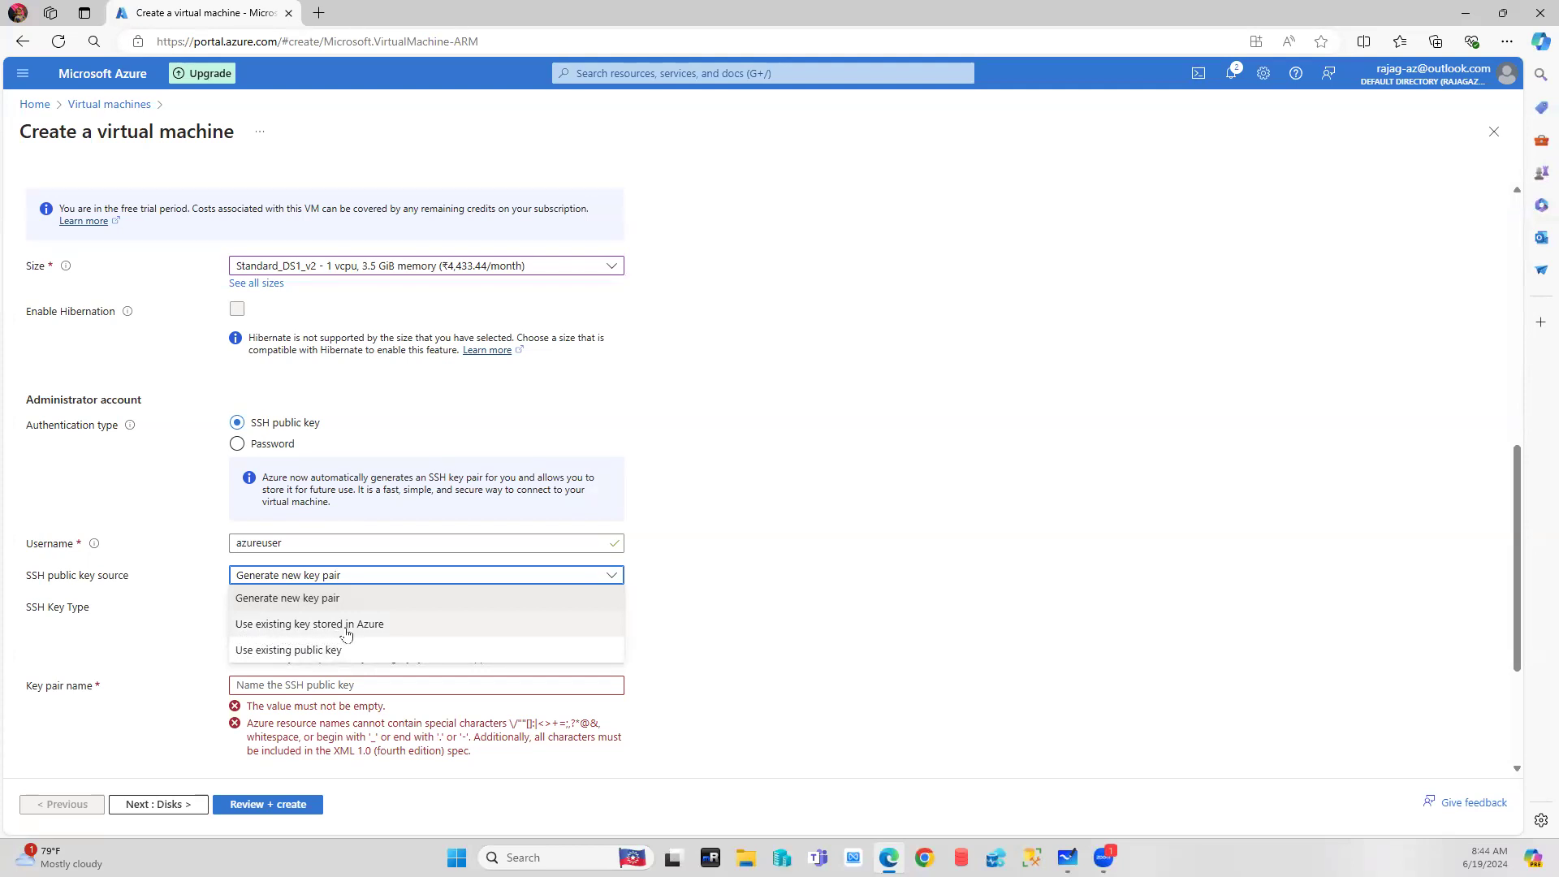
left_click(951, 583)
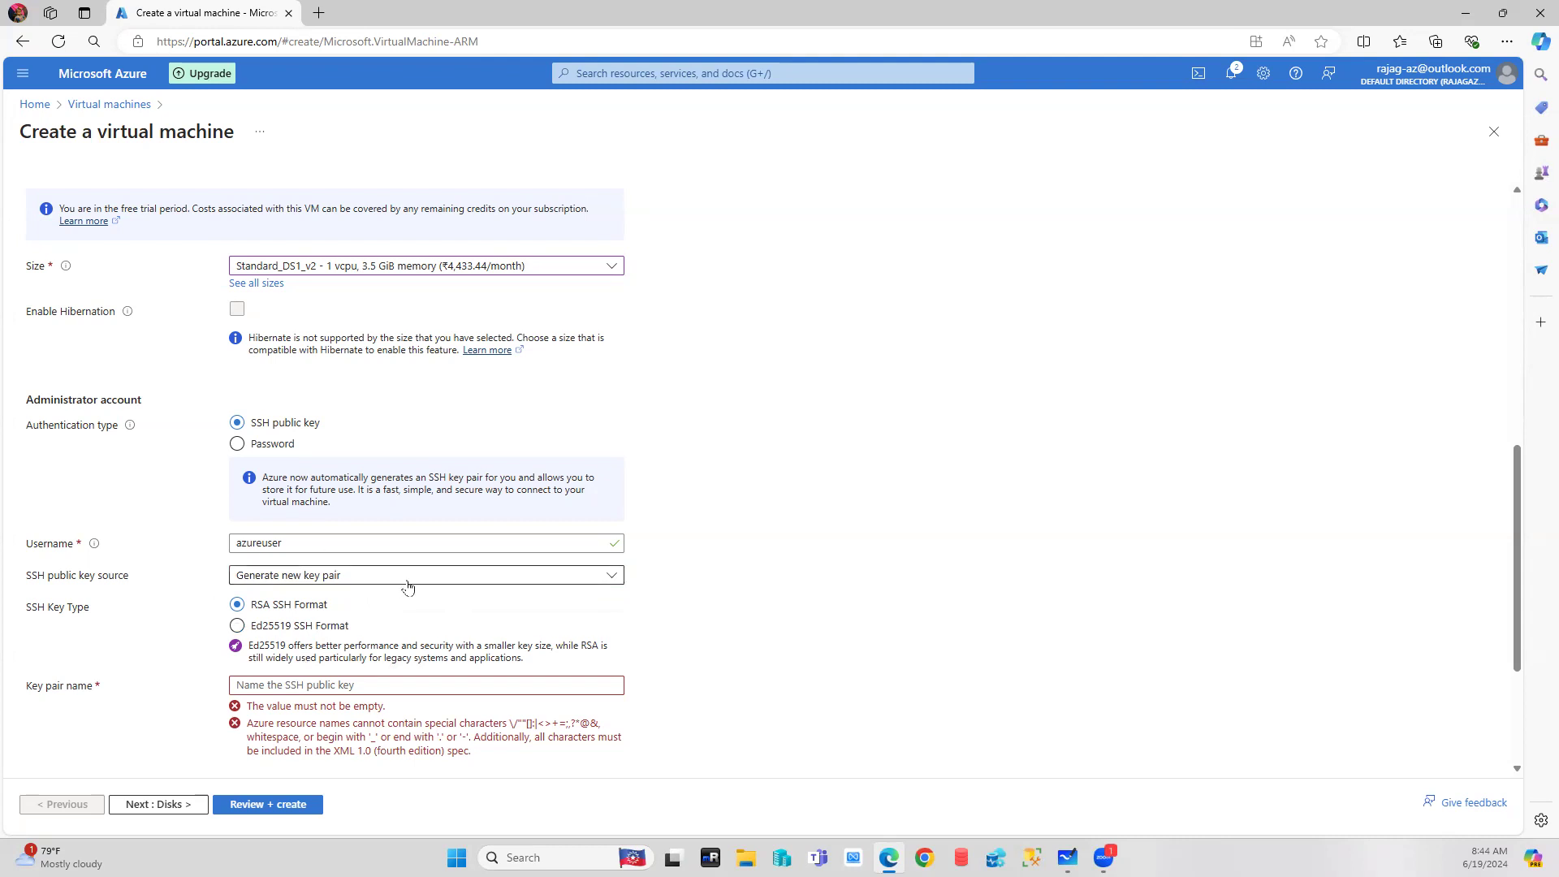
Launch PuTTY Key Generator from its file location
left_click(745, 857)
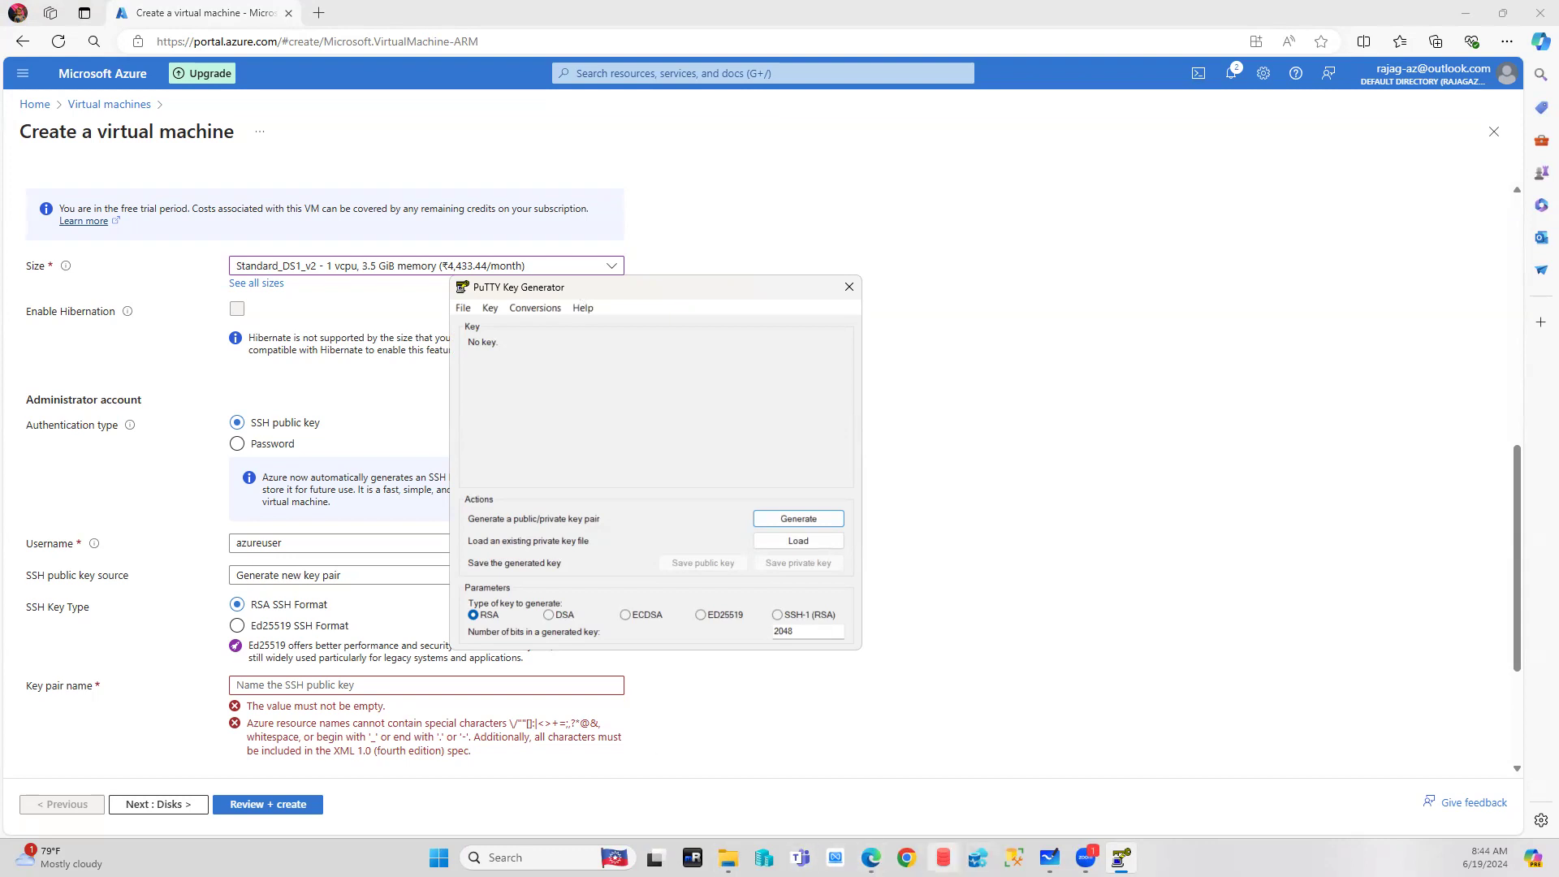
Return to the browser, search the web for "putty generator" in a new tab and open the PuTTYgen download site
left_click(871, 857)
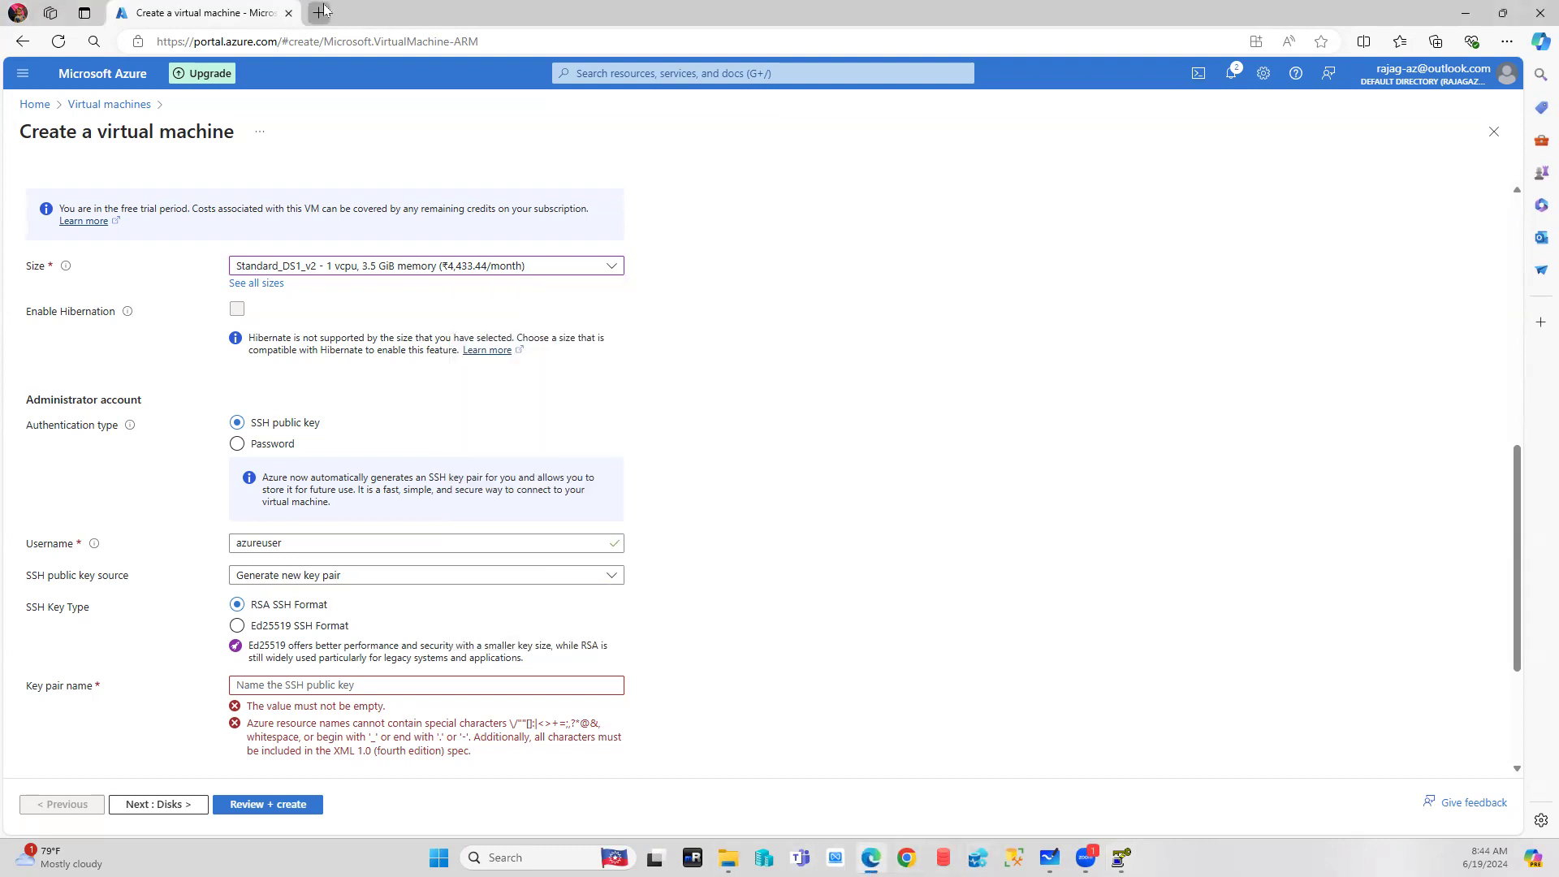
left_click(318, 13)
type("p")
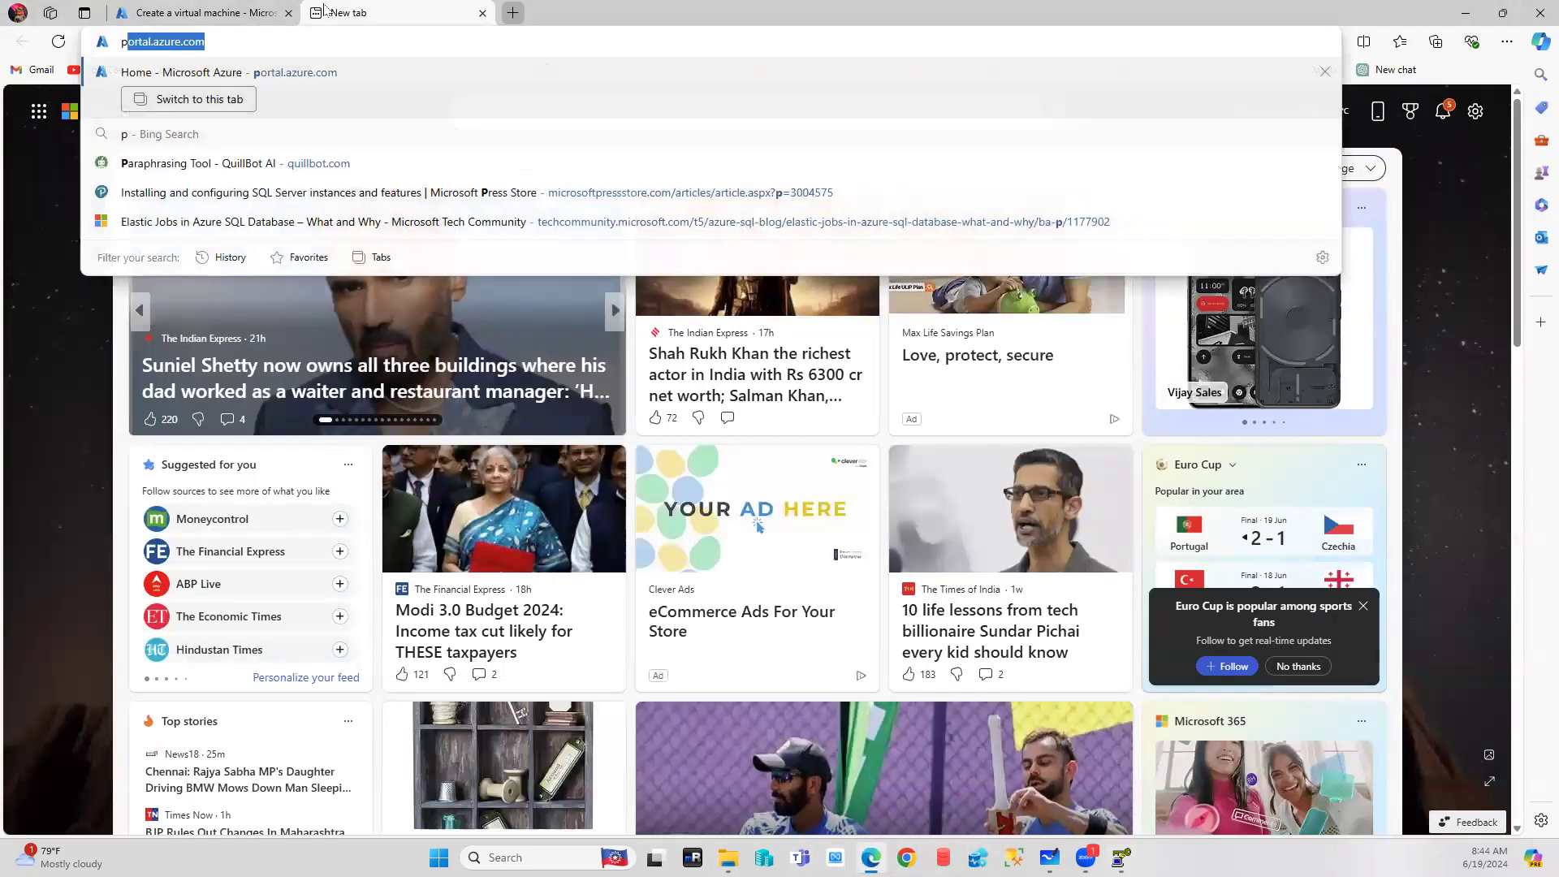
type("uttyge")
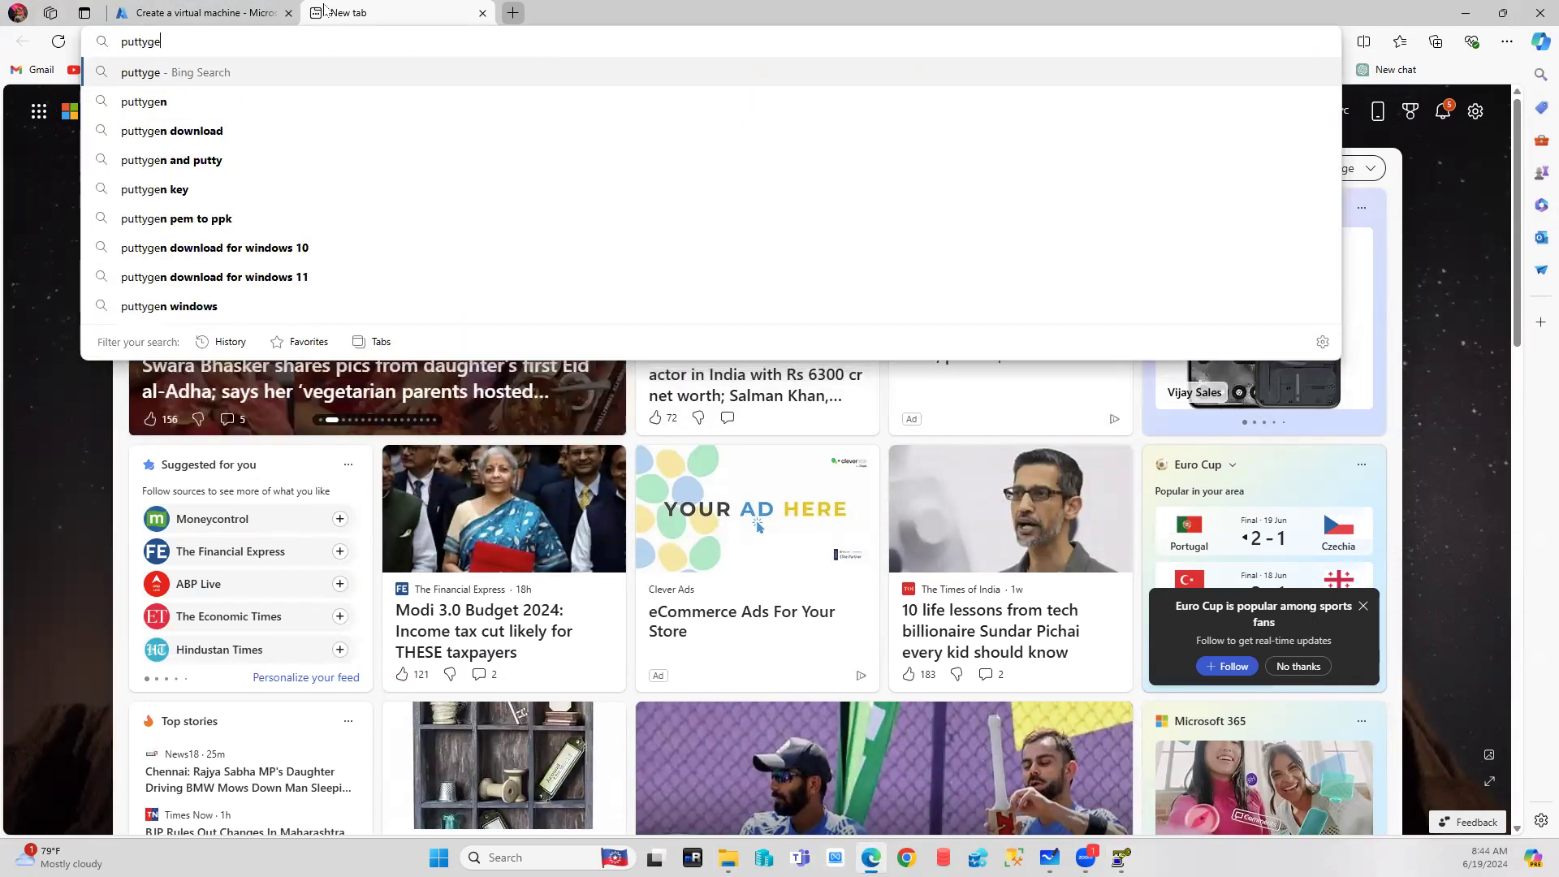
key("BackSpace")
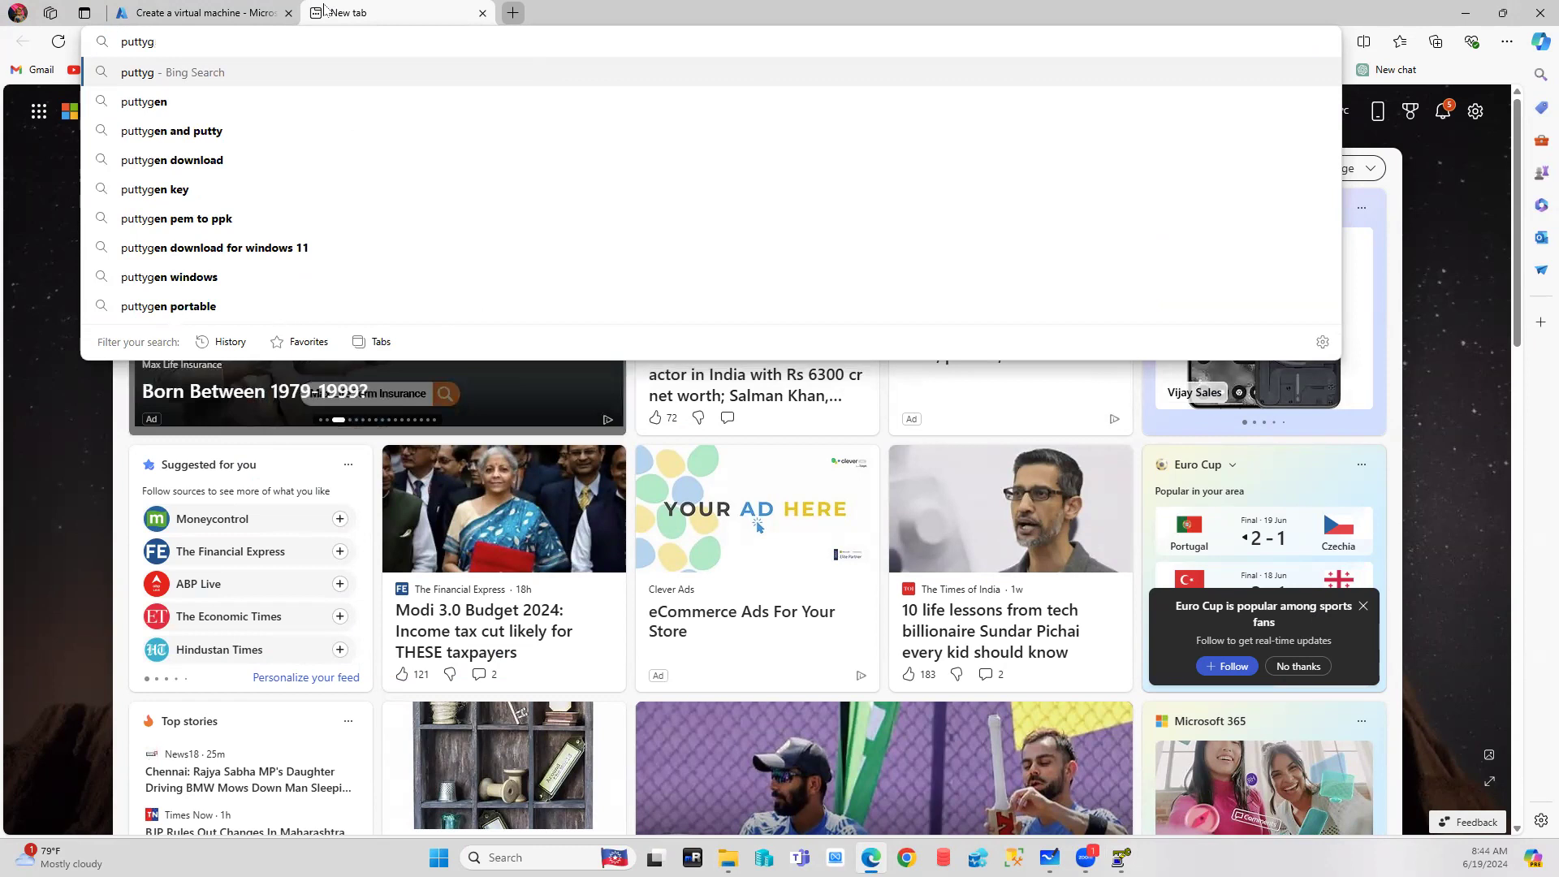
key("BackSpace")
type("gent")
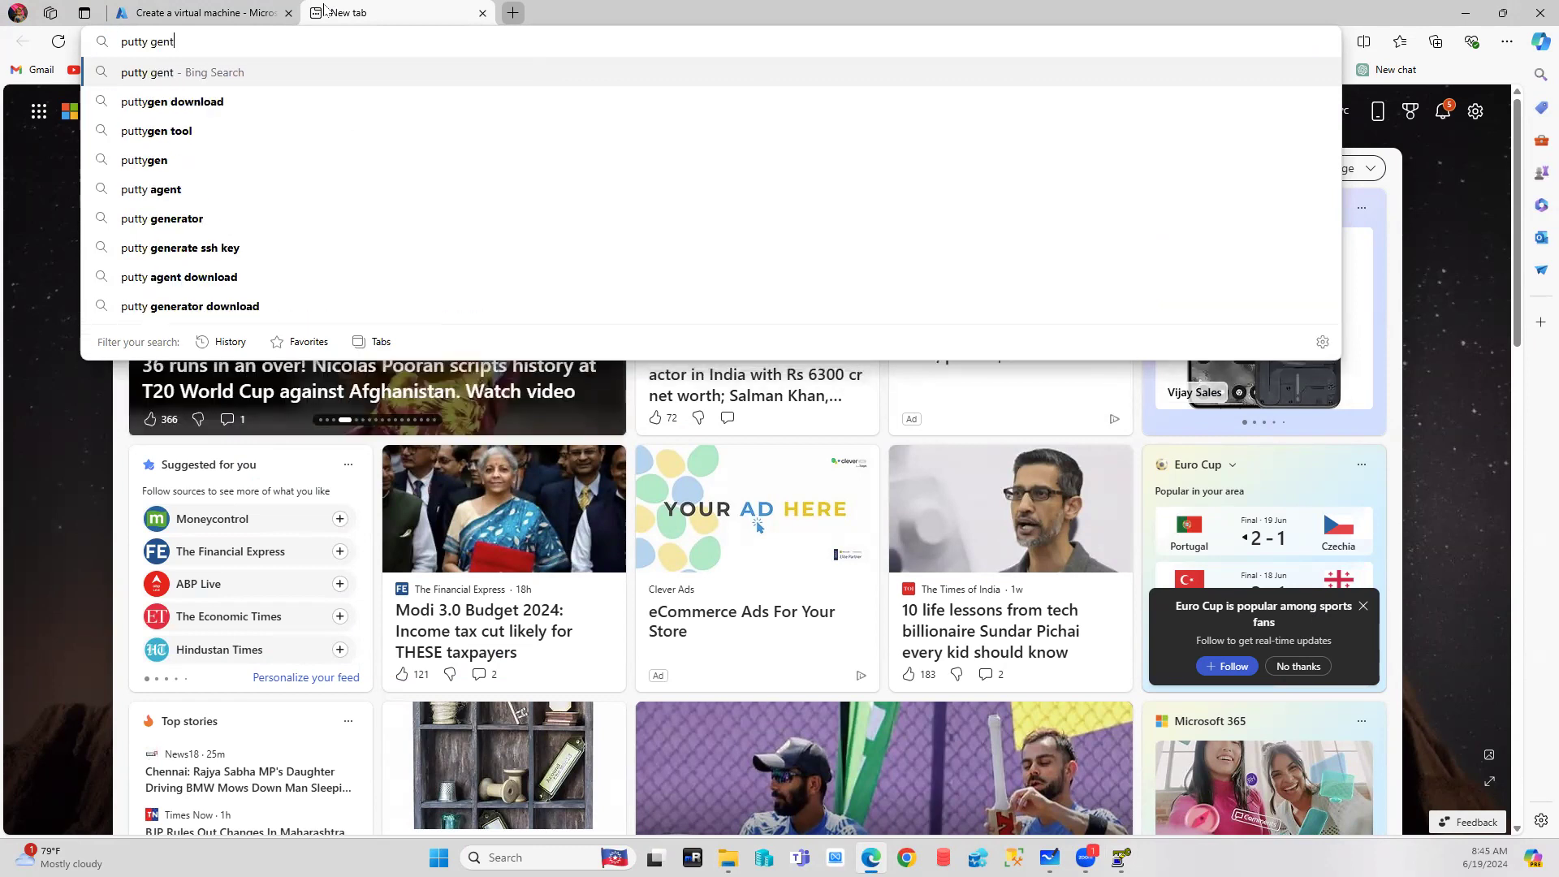
key("BackSpace")
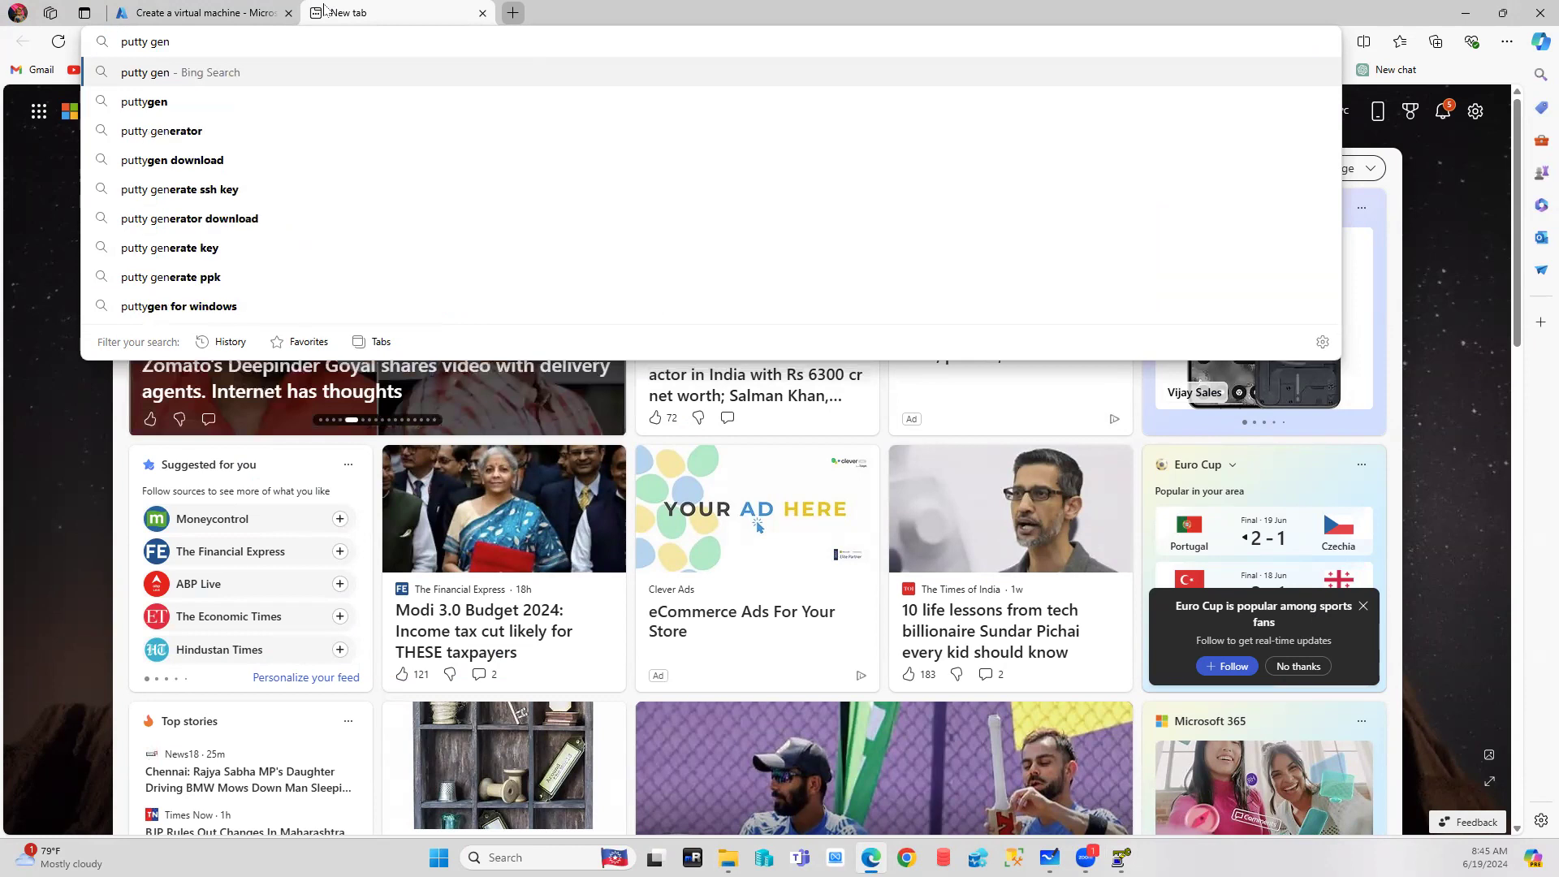
left_click(172, 134)
left_click(282, 323)
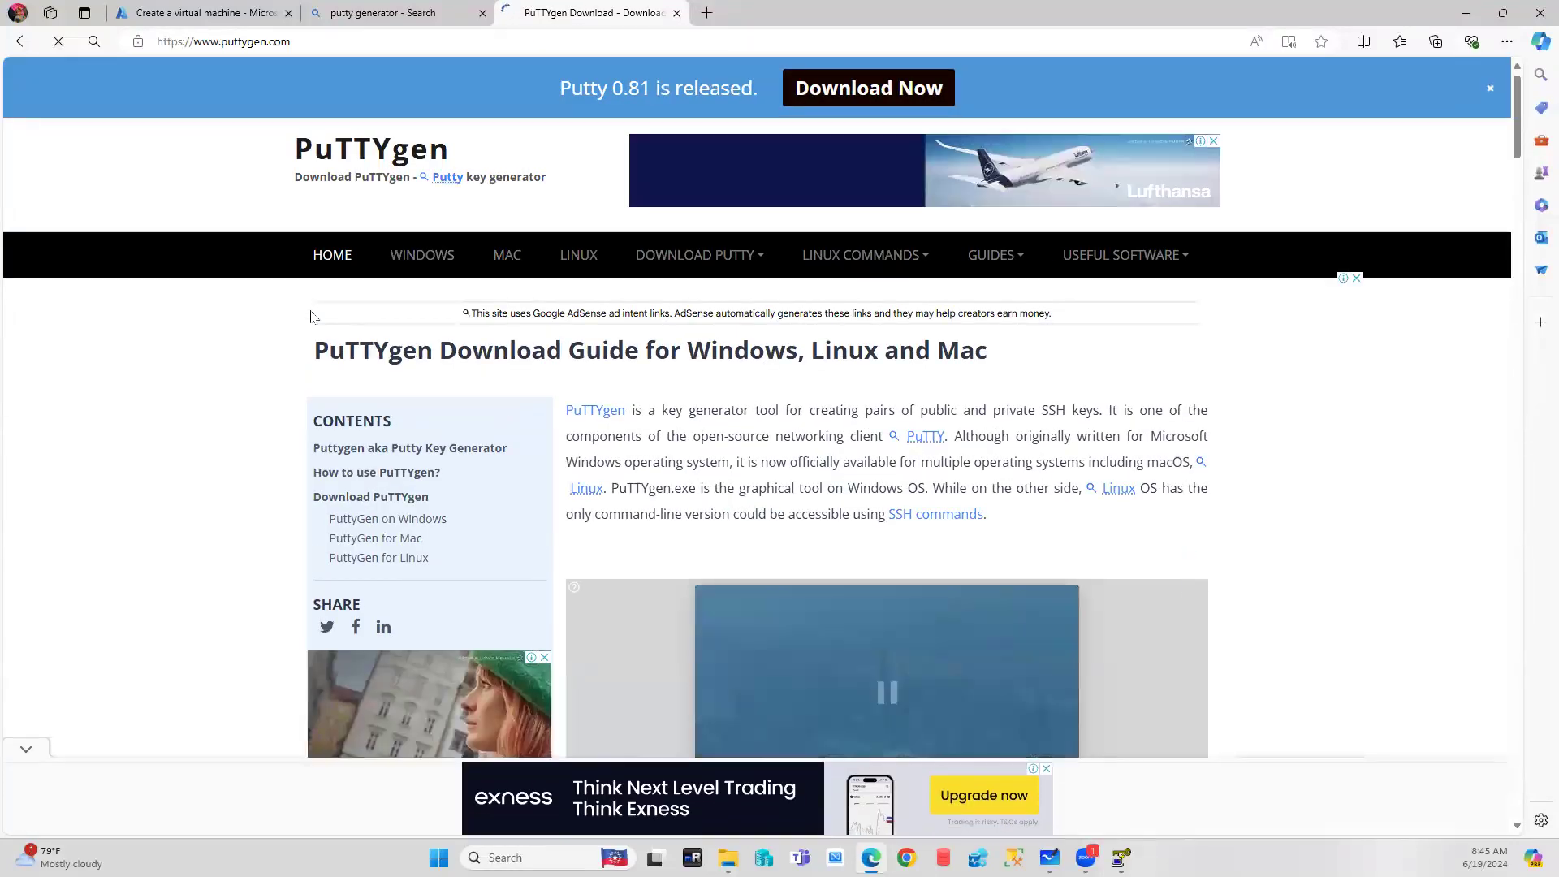
Generate a 2048-bit RSA key pair in PuTTY Key Generator, and close the PuTTYgen download and search tabs in the browser
left_click(1121, 857)
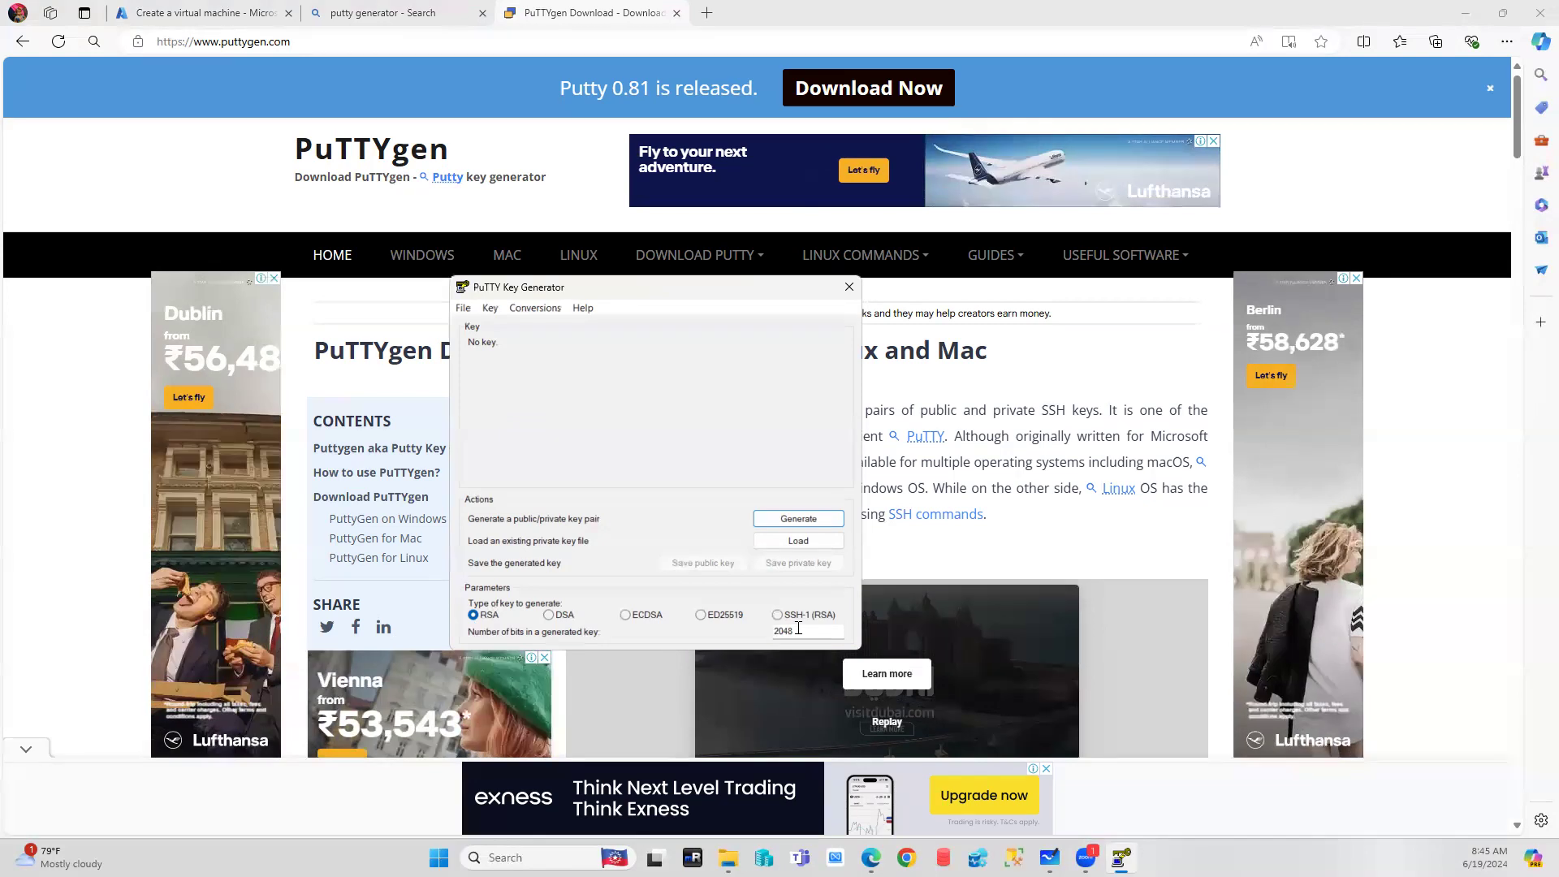
left_click(815, 527)
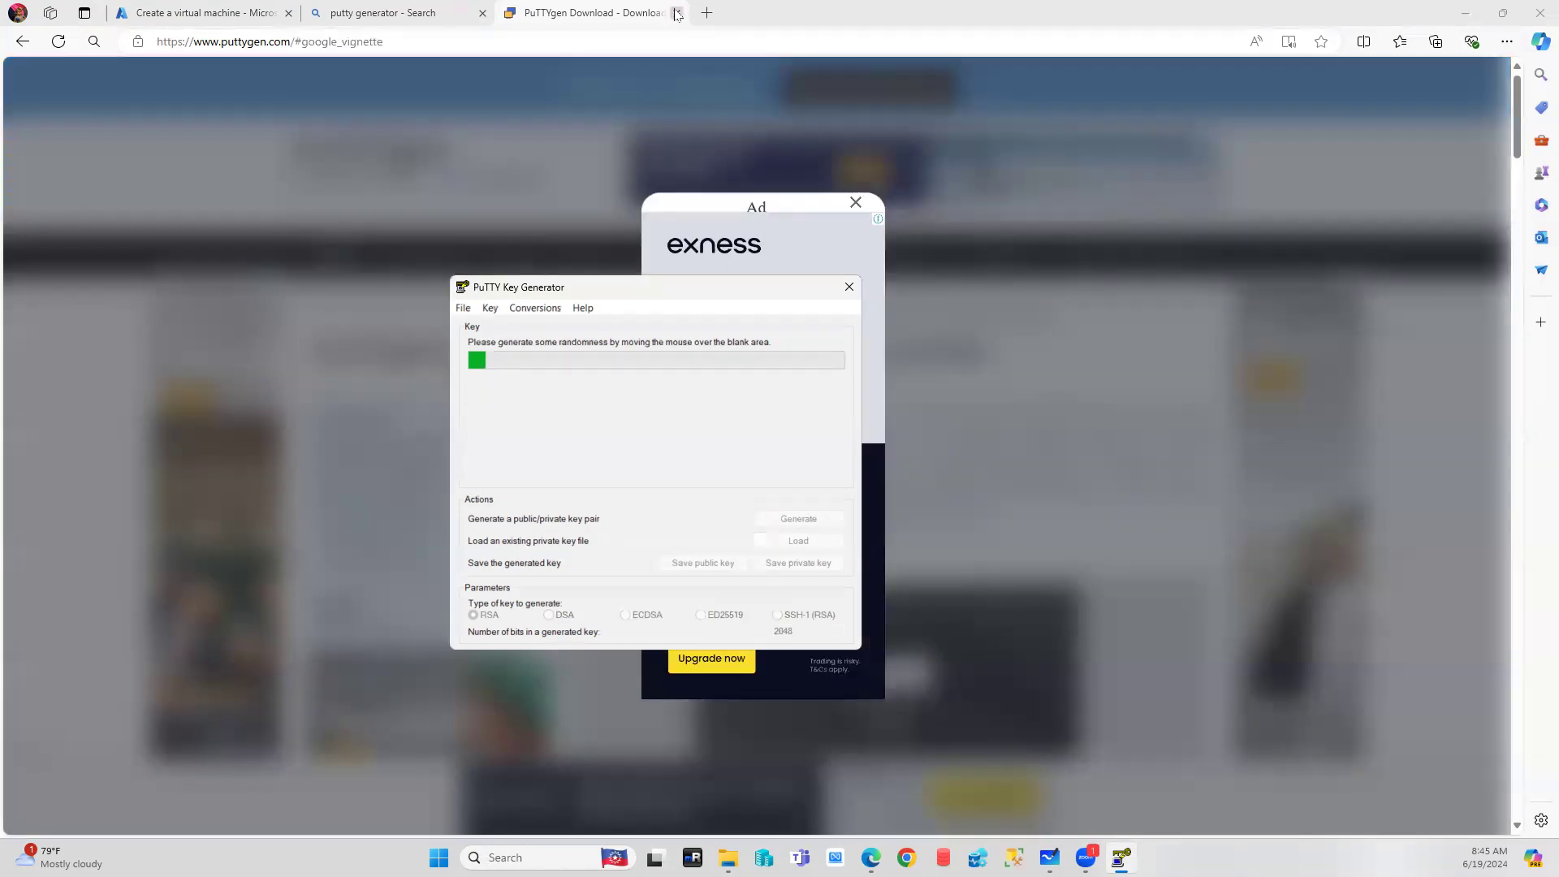
left_click(676, 14)
left_click(482, 13)
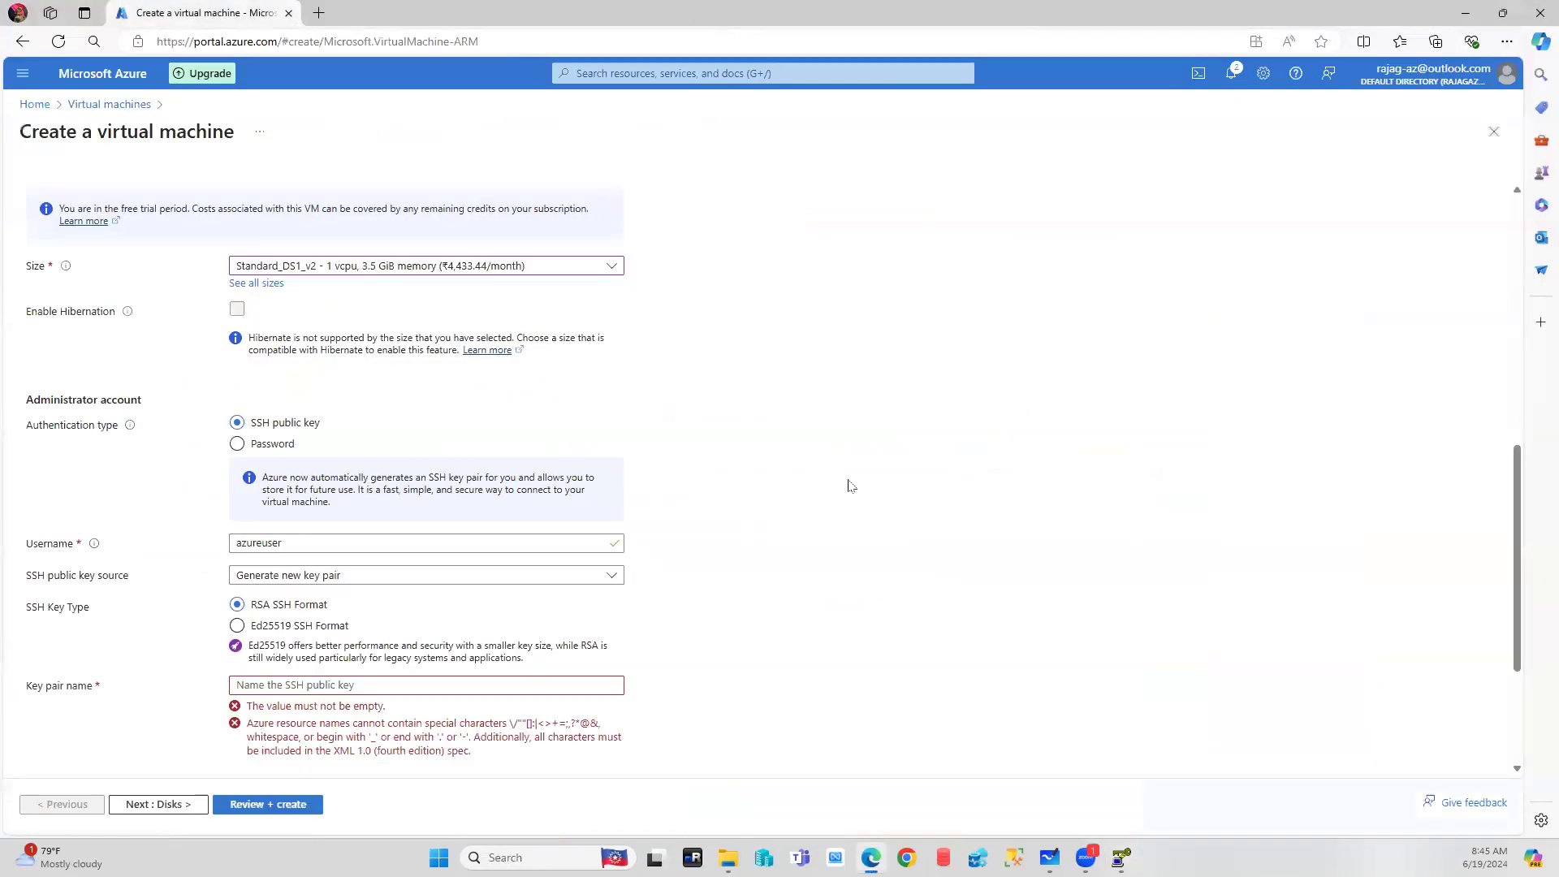
Select and copy the entire generated OpenSSH public key text from PuTTY Key Generator
left_click(1121, 857)
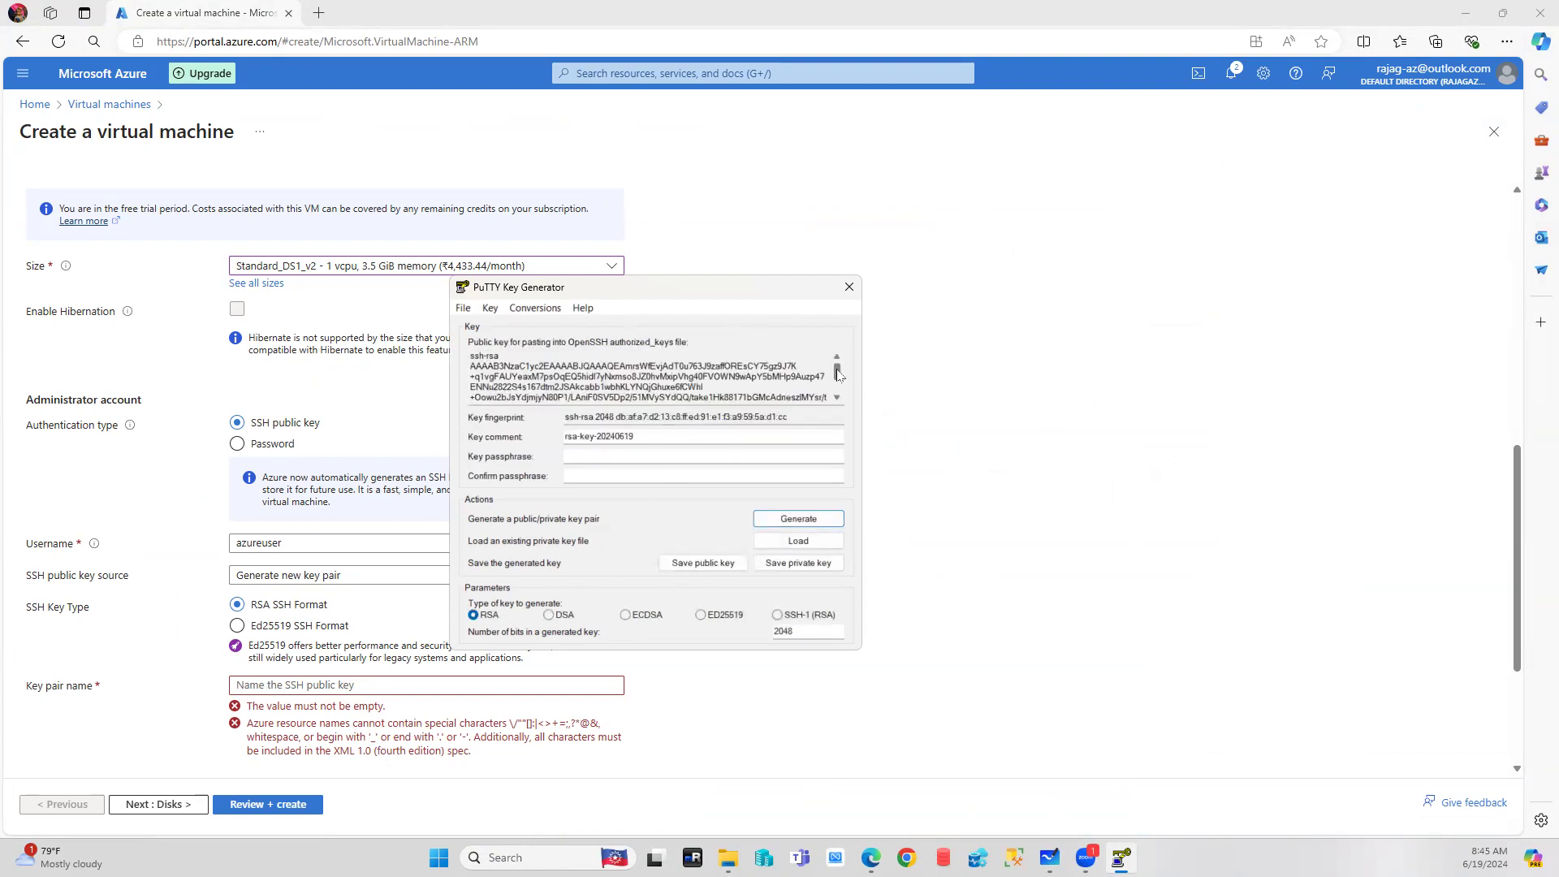
left_click_drag(839, 374, 841, 394)
left_click(547, 390)
left_click_drag(546, 390, 443, 306)
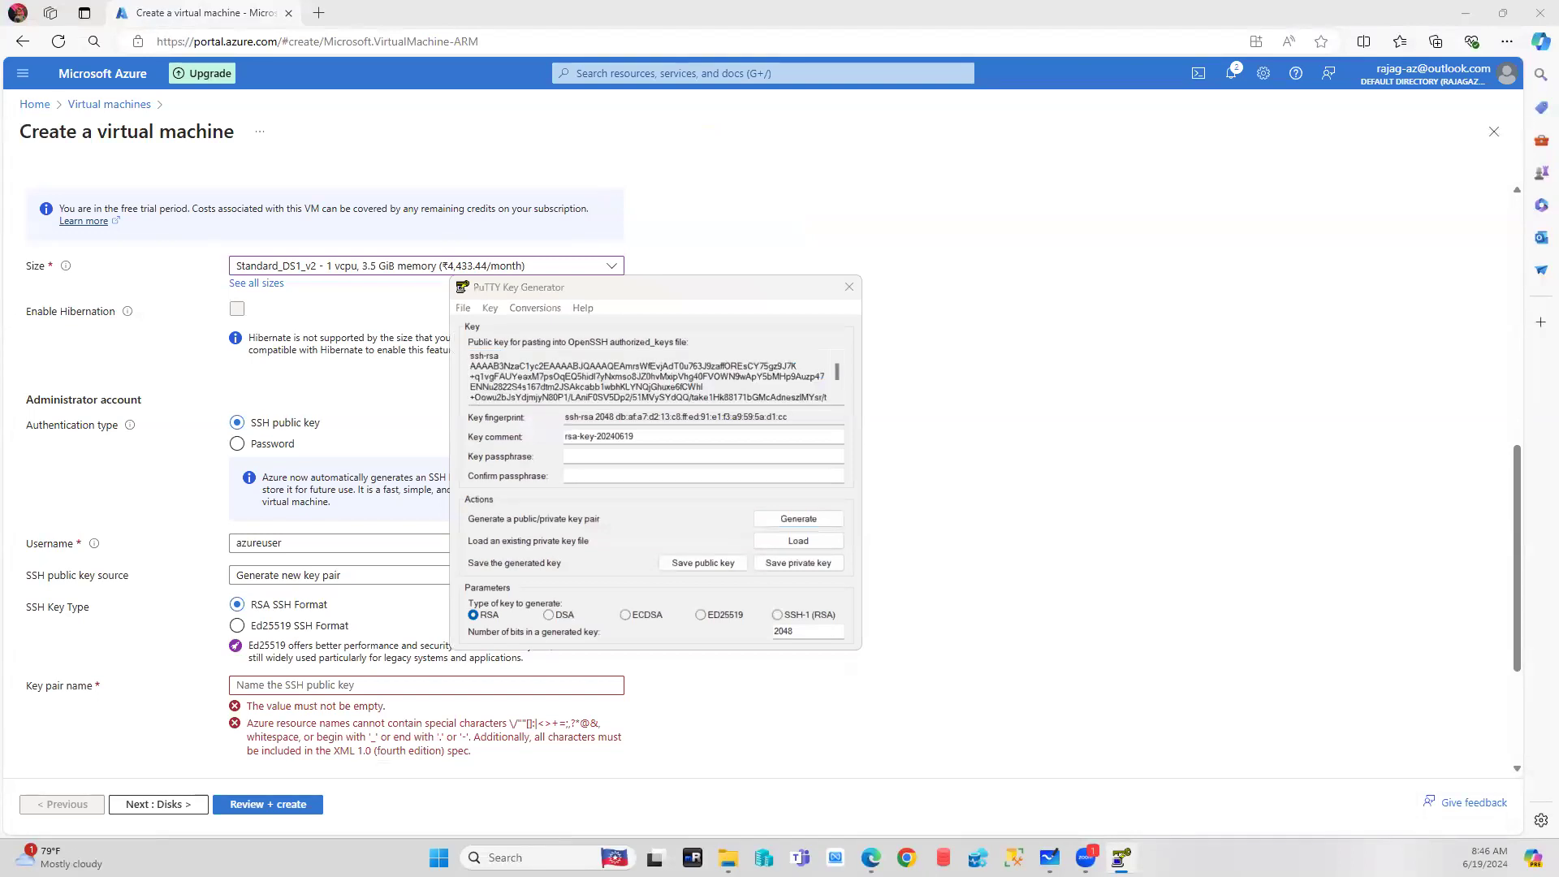
left_click(362, 577)
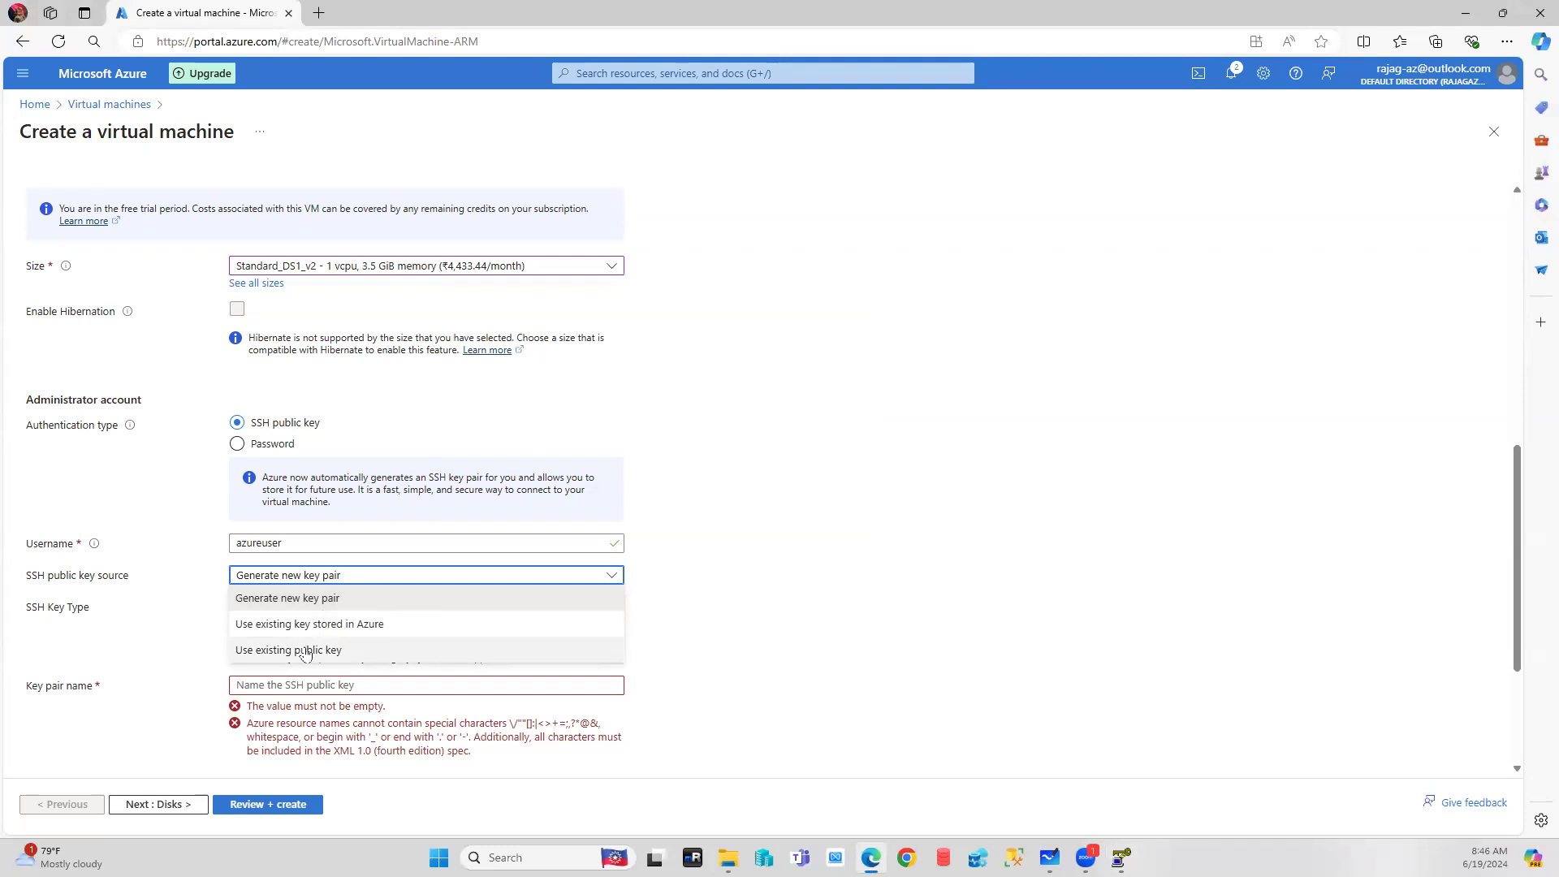
left_click(1119, 854)
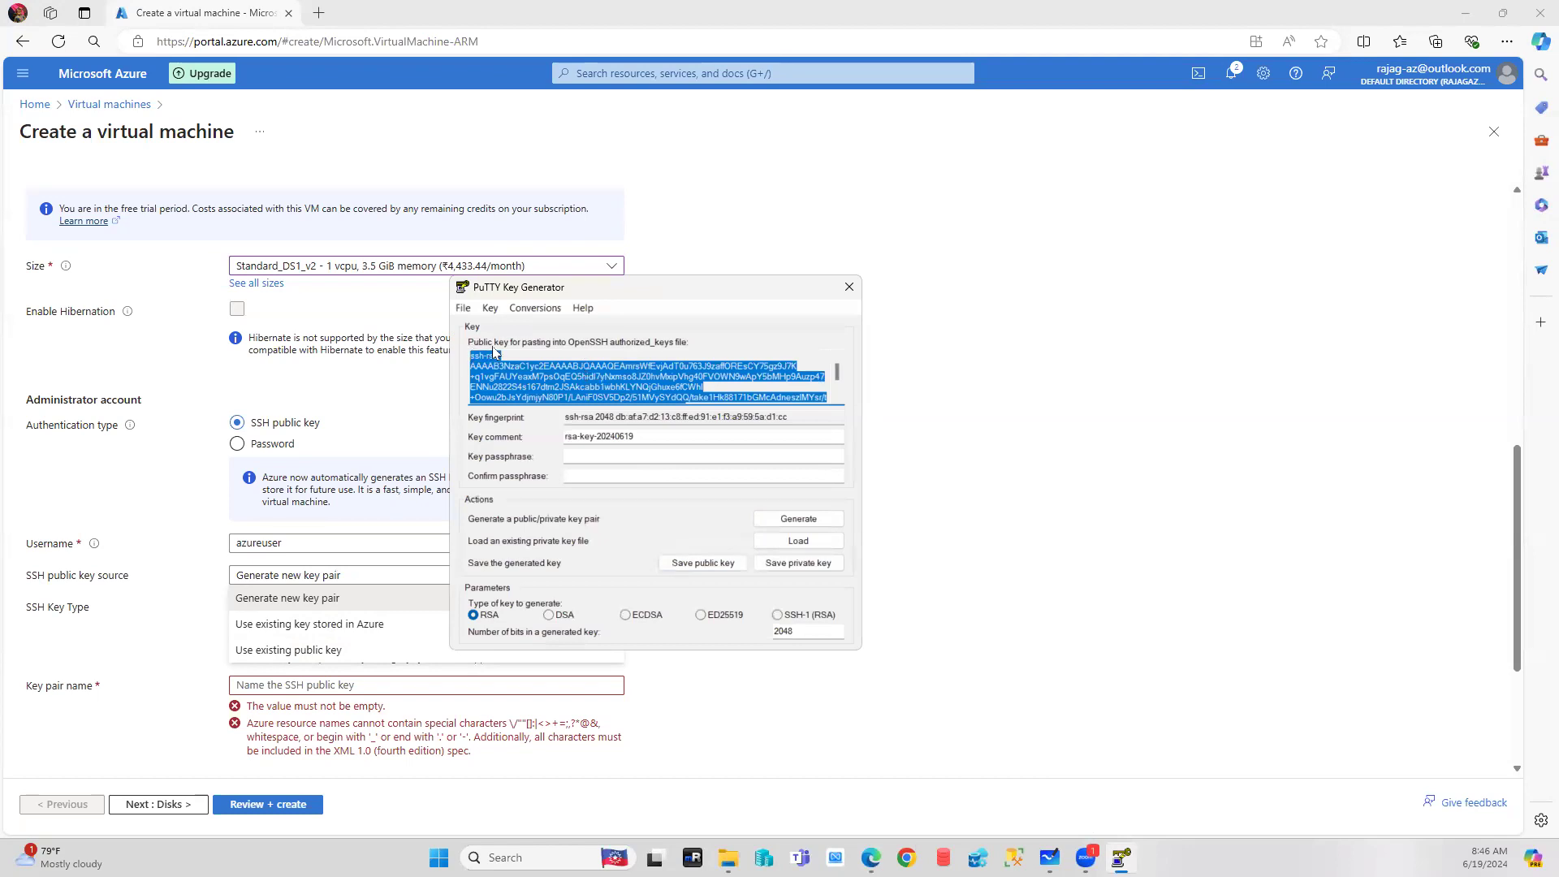
Set the administrator account's SSH public key source to Use existing public key and paste the generated public key
left_click(312, 653)
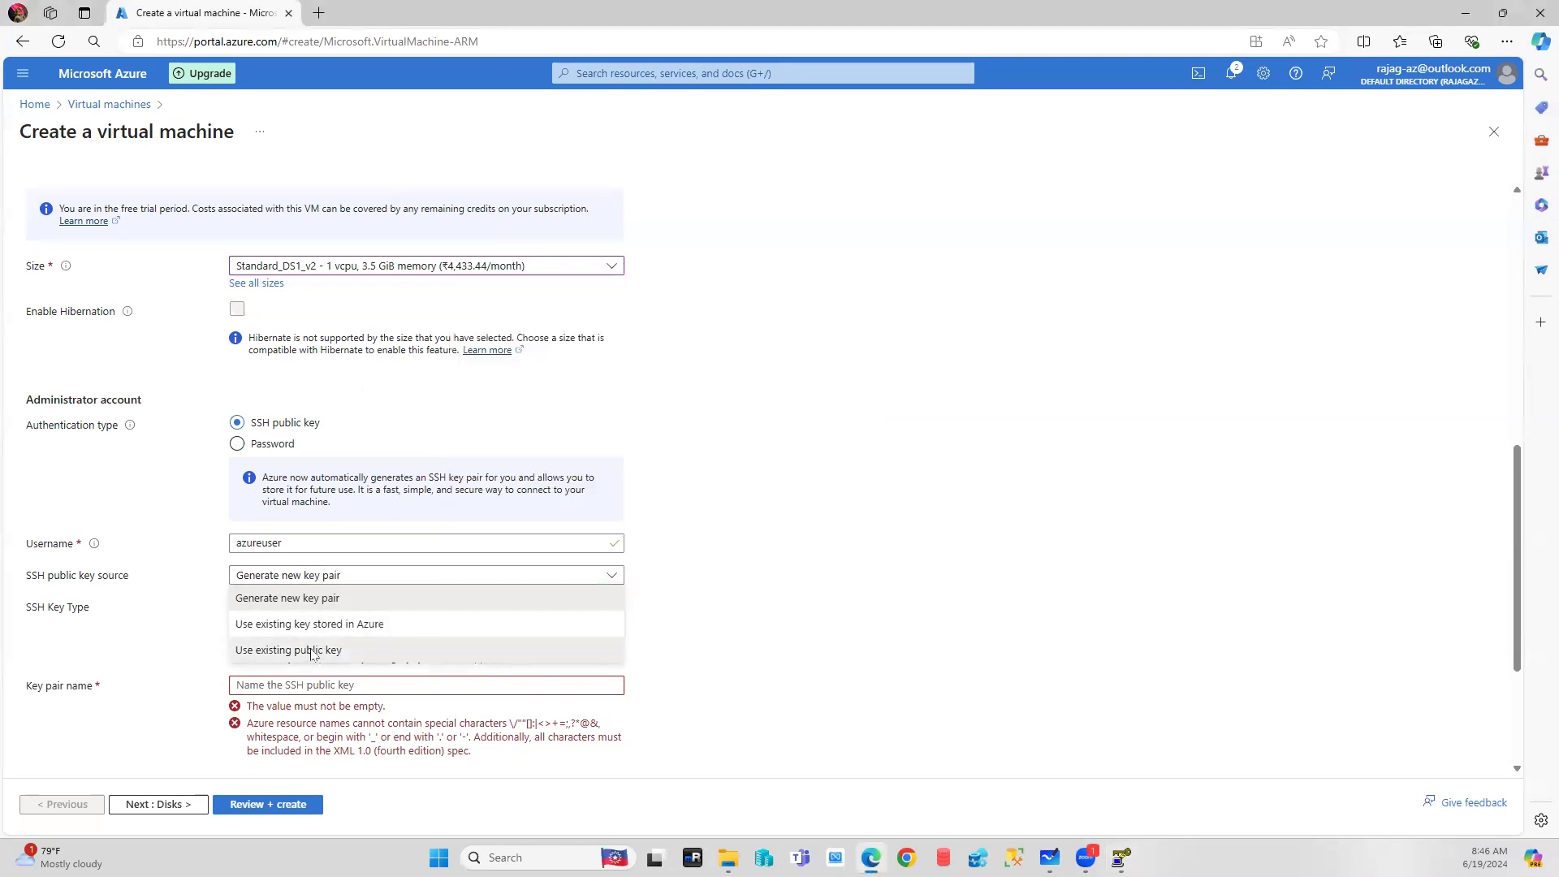
left_click(311, 653)
left_click(281, 699)
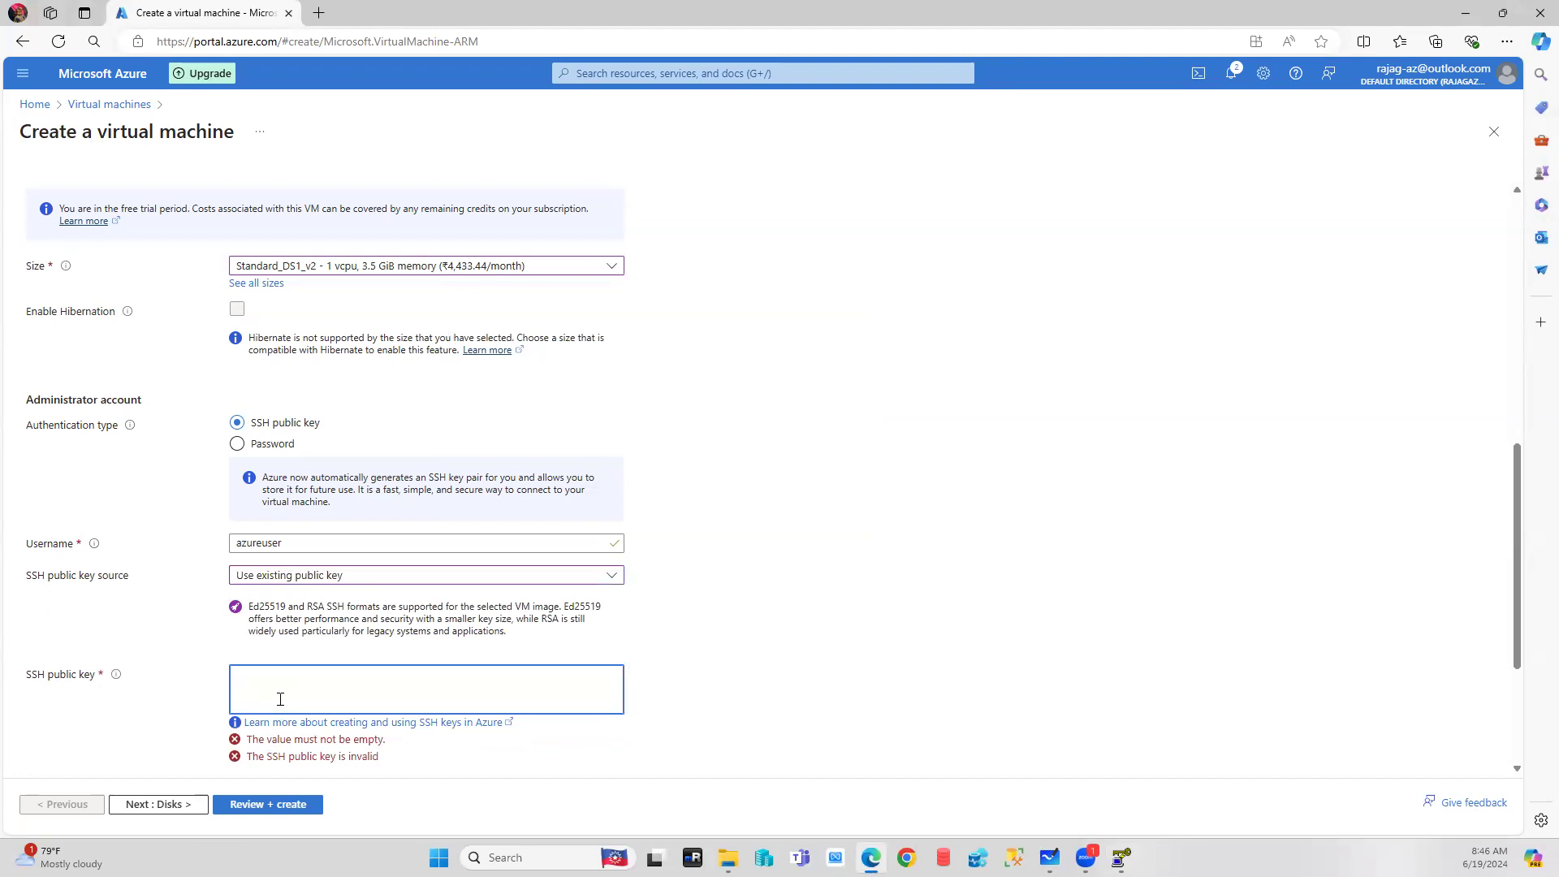
key("ctrl+v")
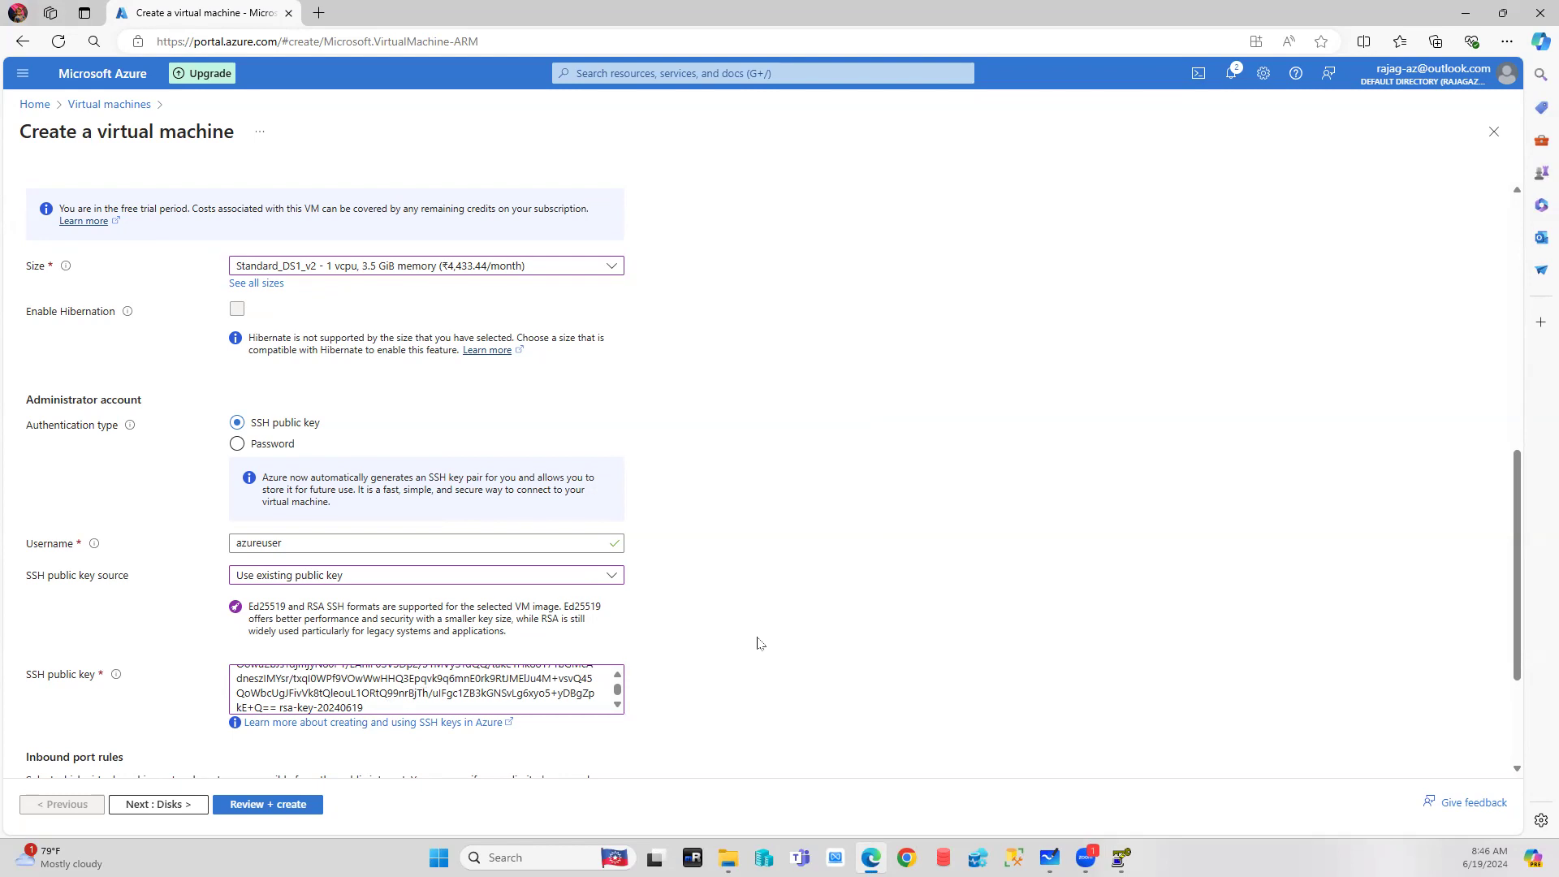
Review the inbound port rules, disk options and network interface settings of the virtual machine, keeping their defaults
scroll(759, 643, "down", 3)
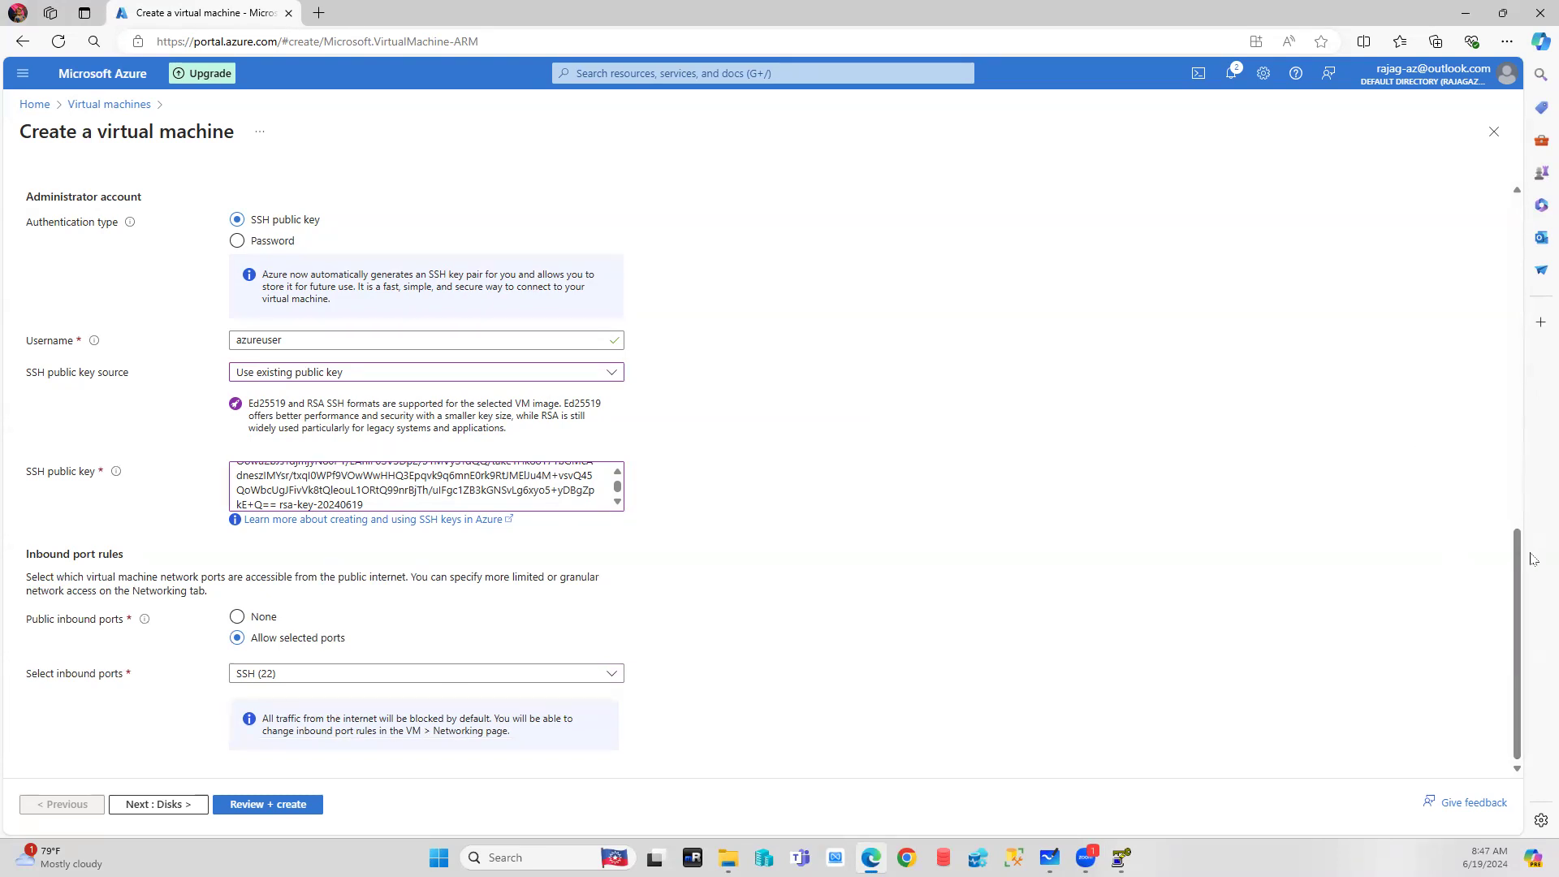
left_click_drag(1516, 558, 1534, 482)
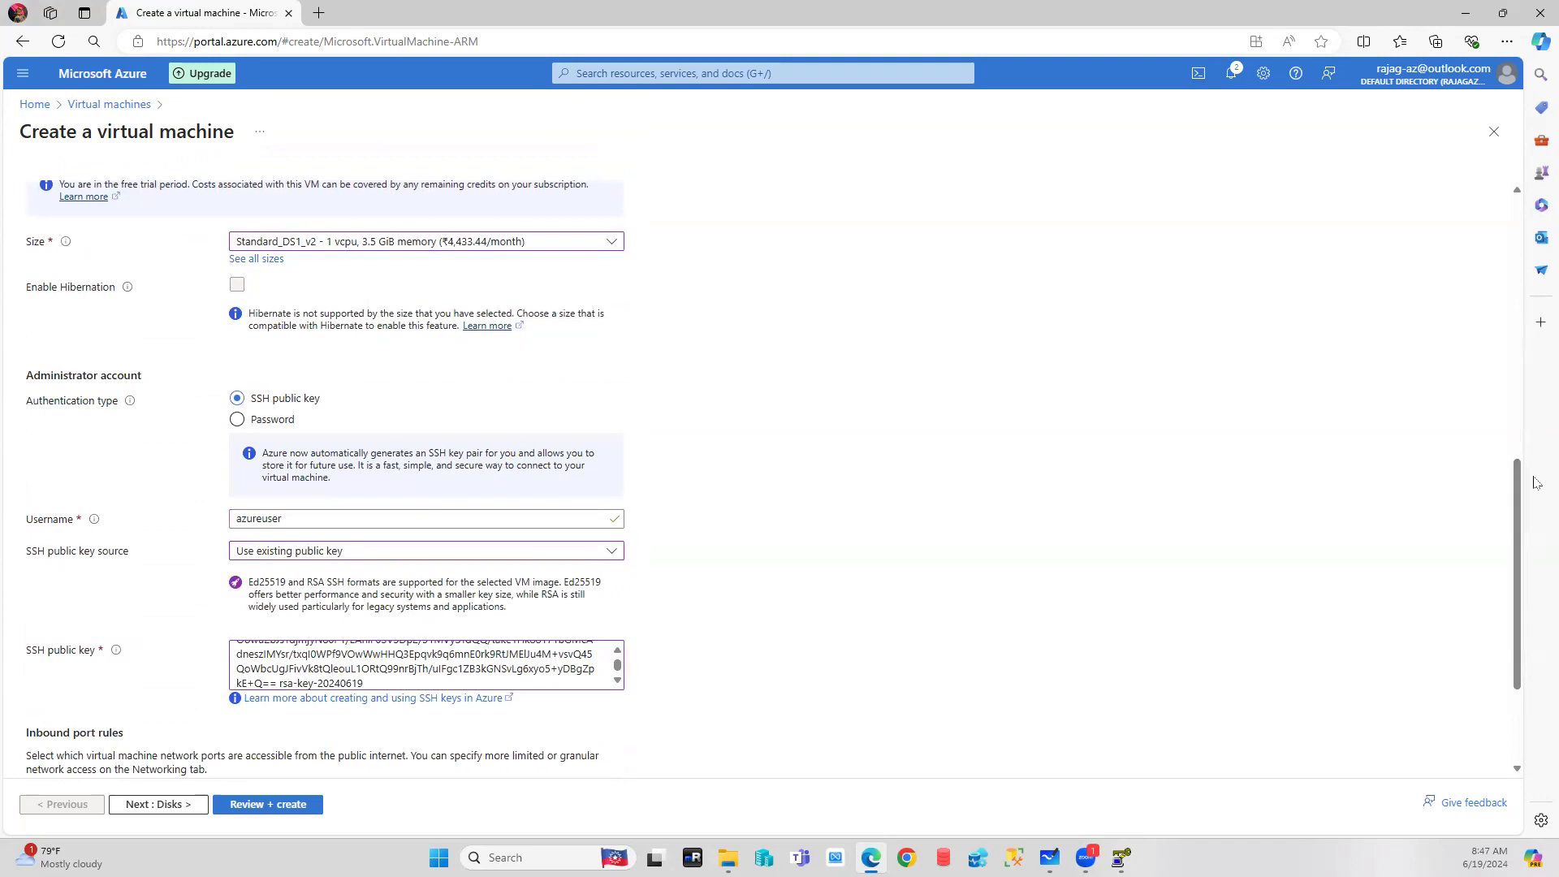
left_click(171, 806)
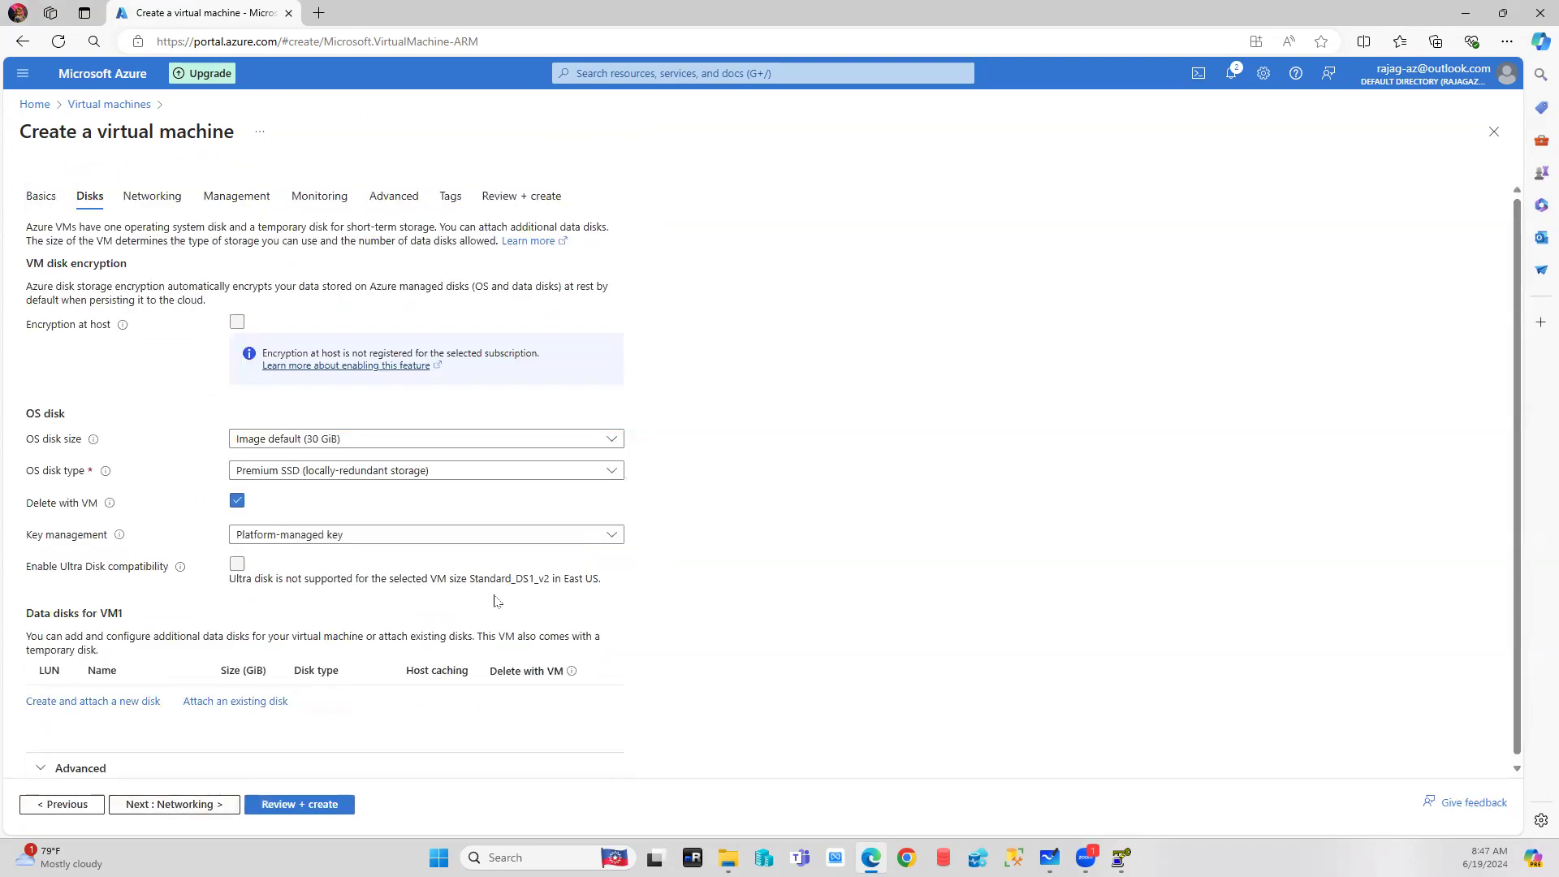
left_click(153, 201)
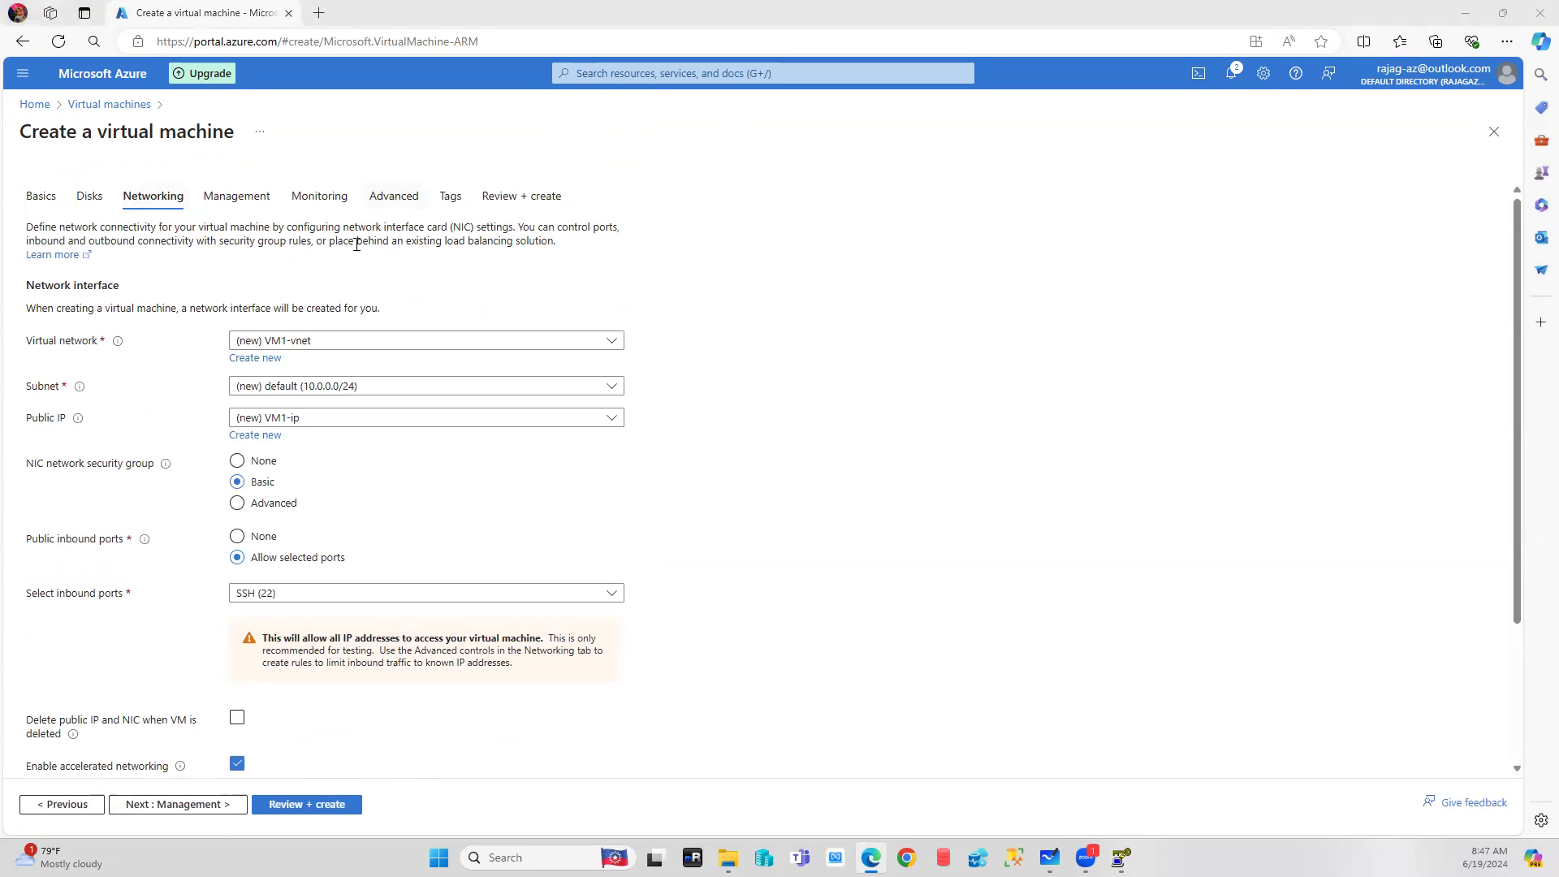
Review the virtual machine's management settings and preview the auto-shutdown options, leaving auto-shutdown disabled
left_click(235, 197)
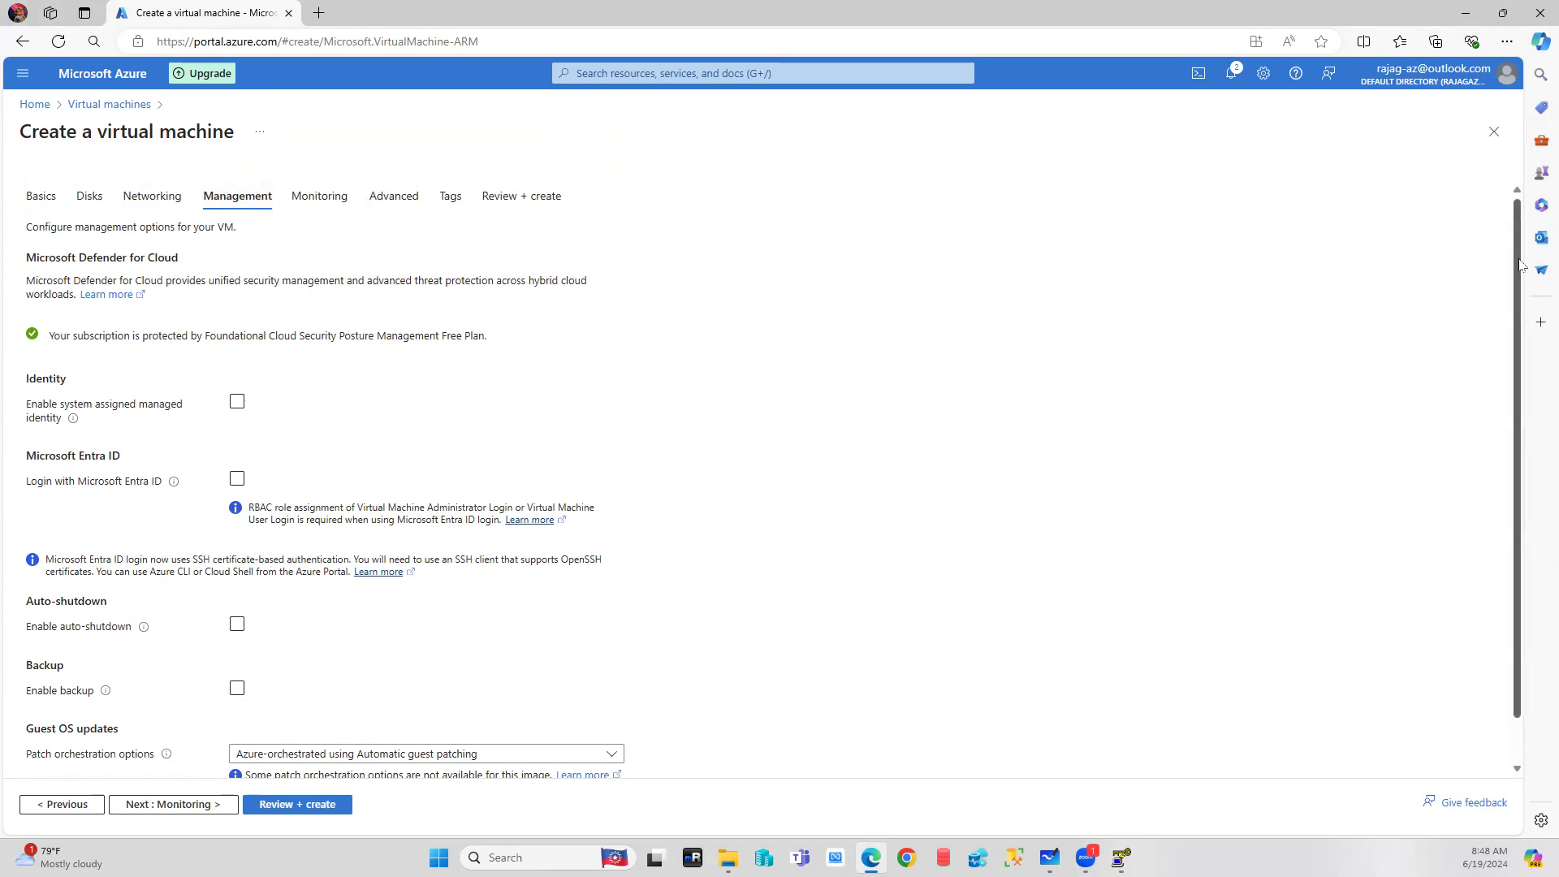
scroll(1516, 365, "down", 1)
scroll(1524, 303, "up", 1)
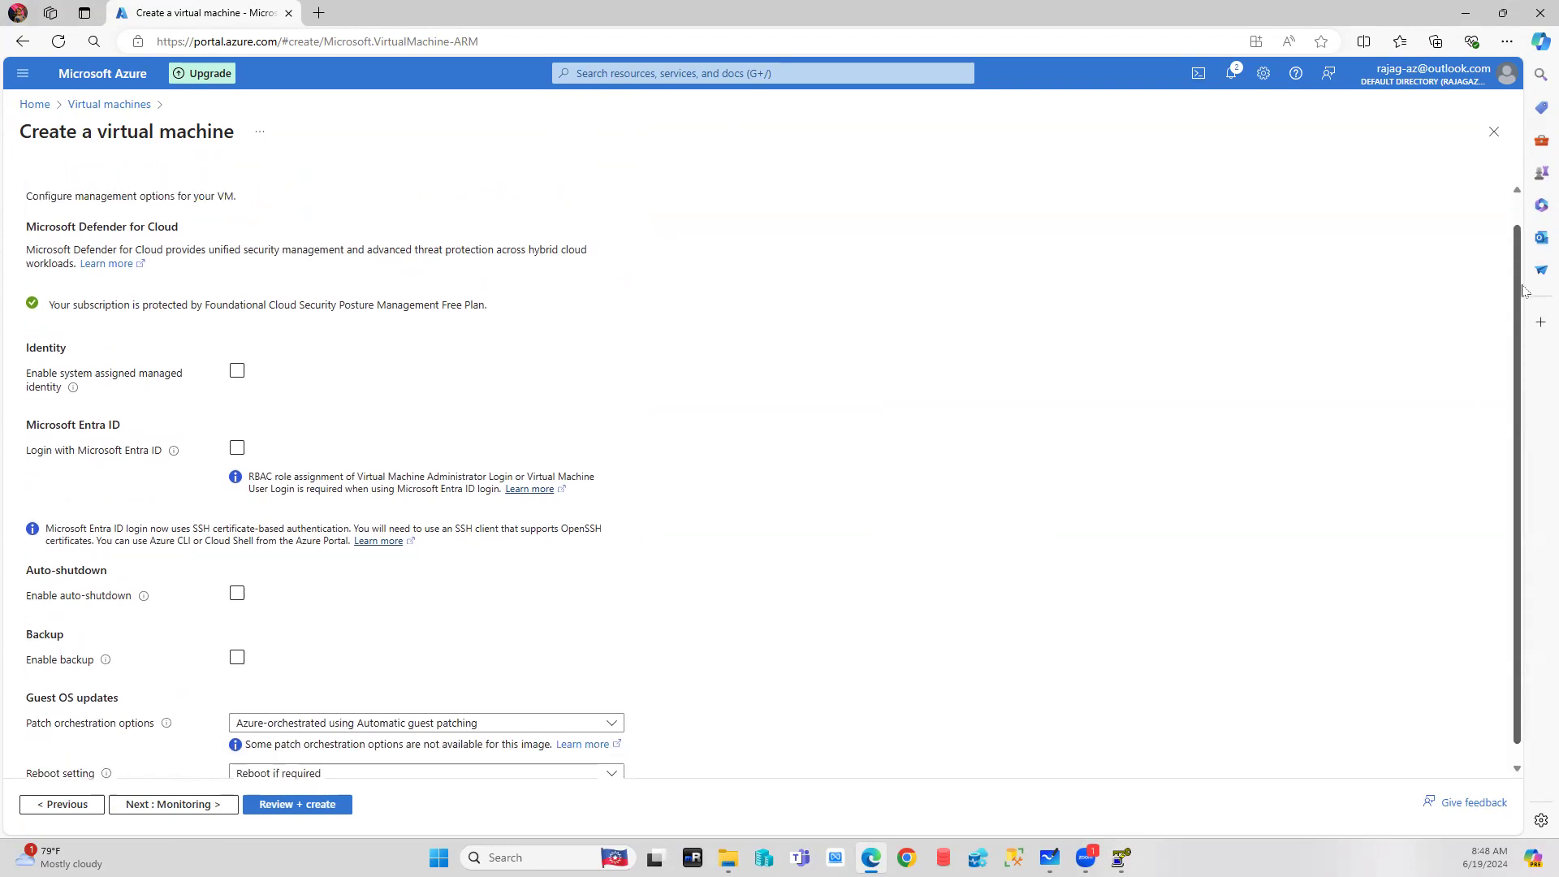
left_click(235, 597)
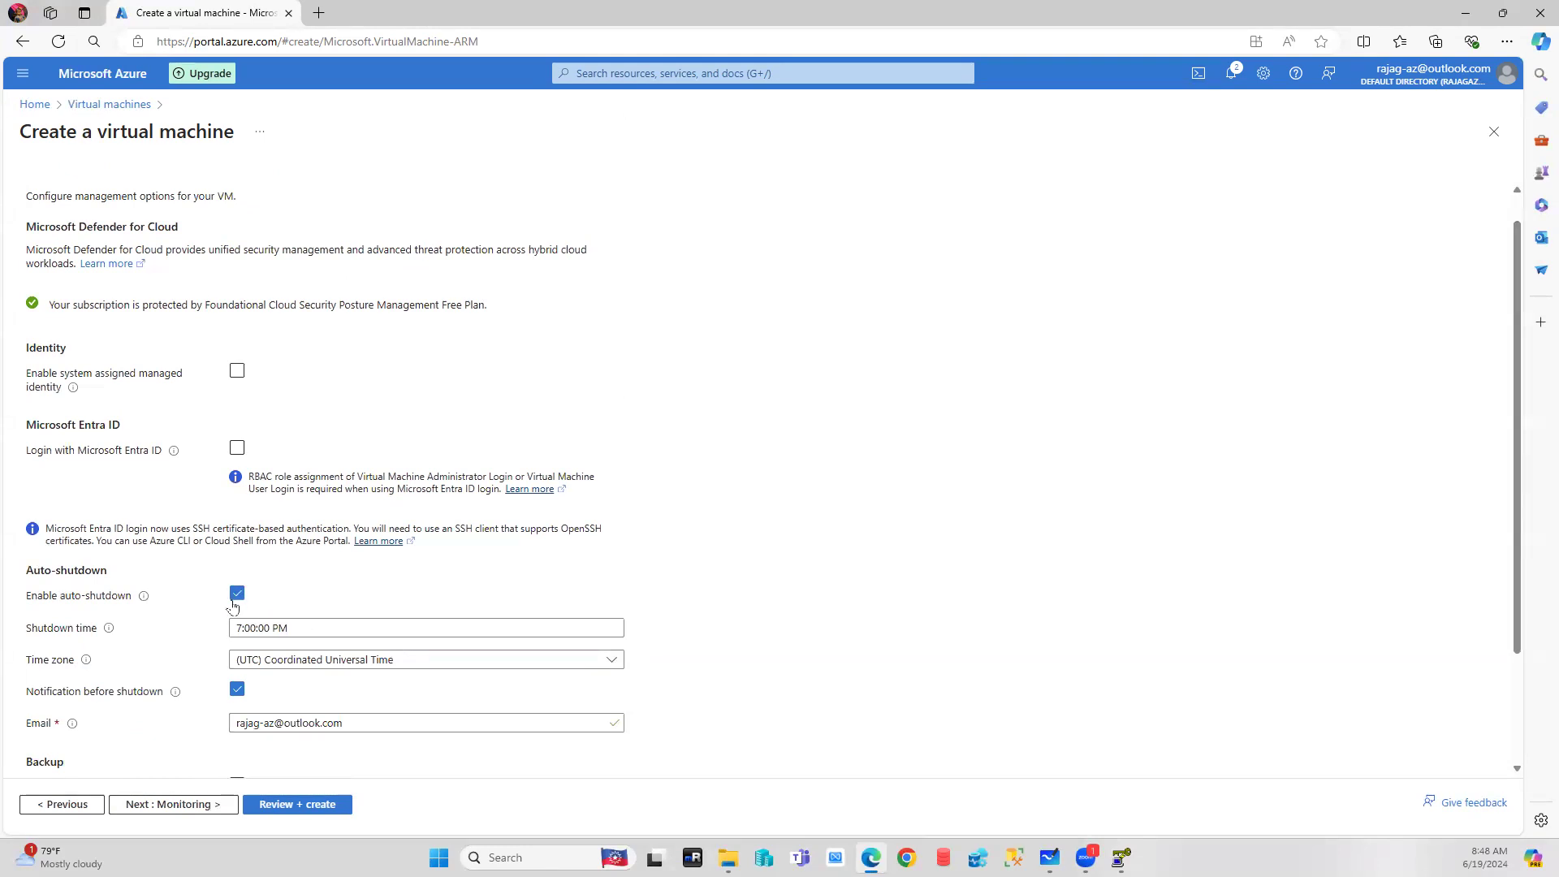
left_click(236, 595)
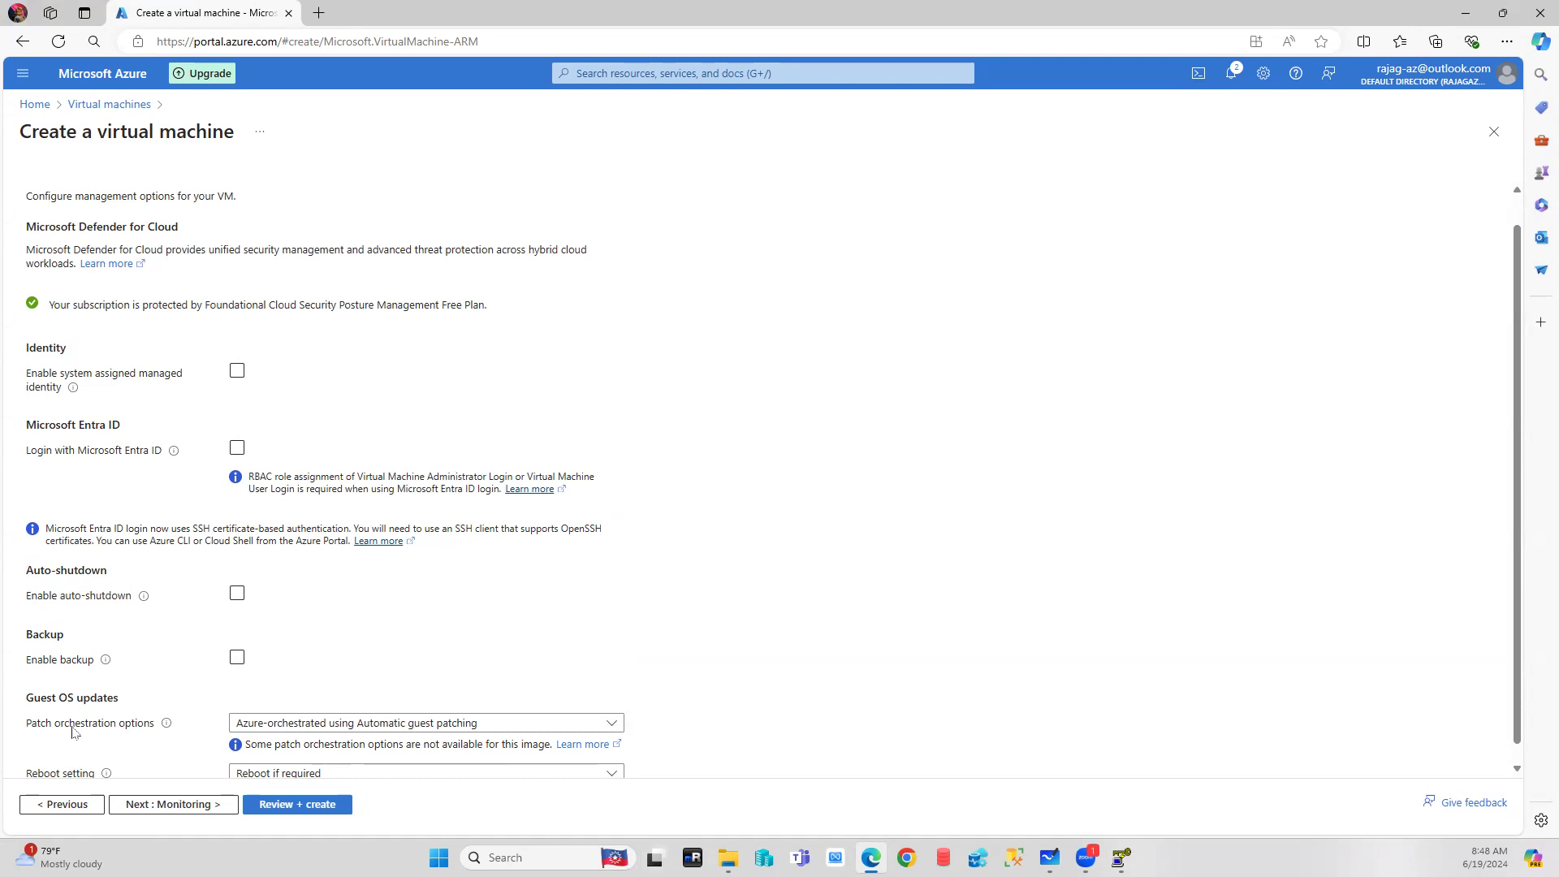
Set the patch orchestration option for guest OS updates to Image default
left_click(440, 729)
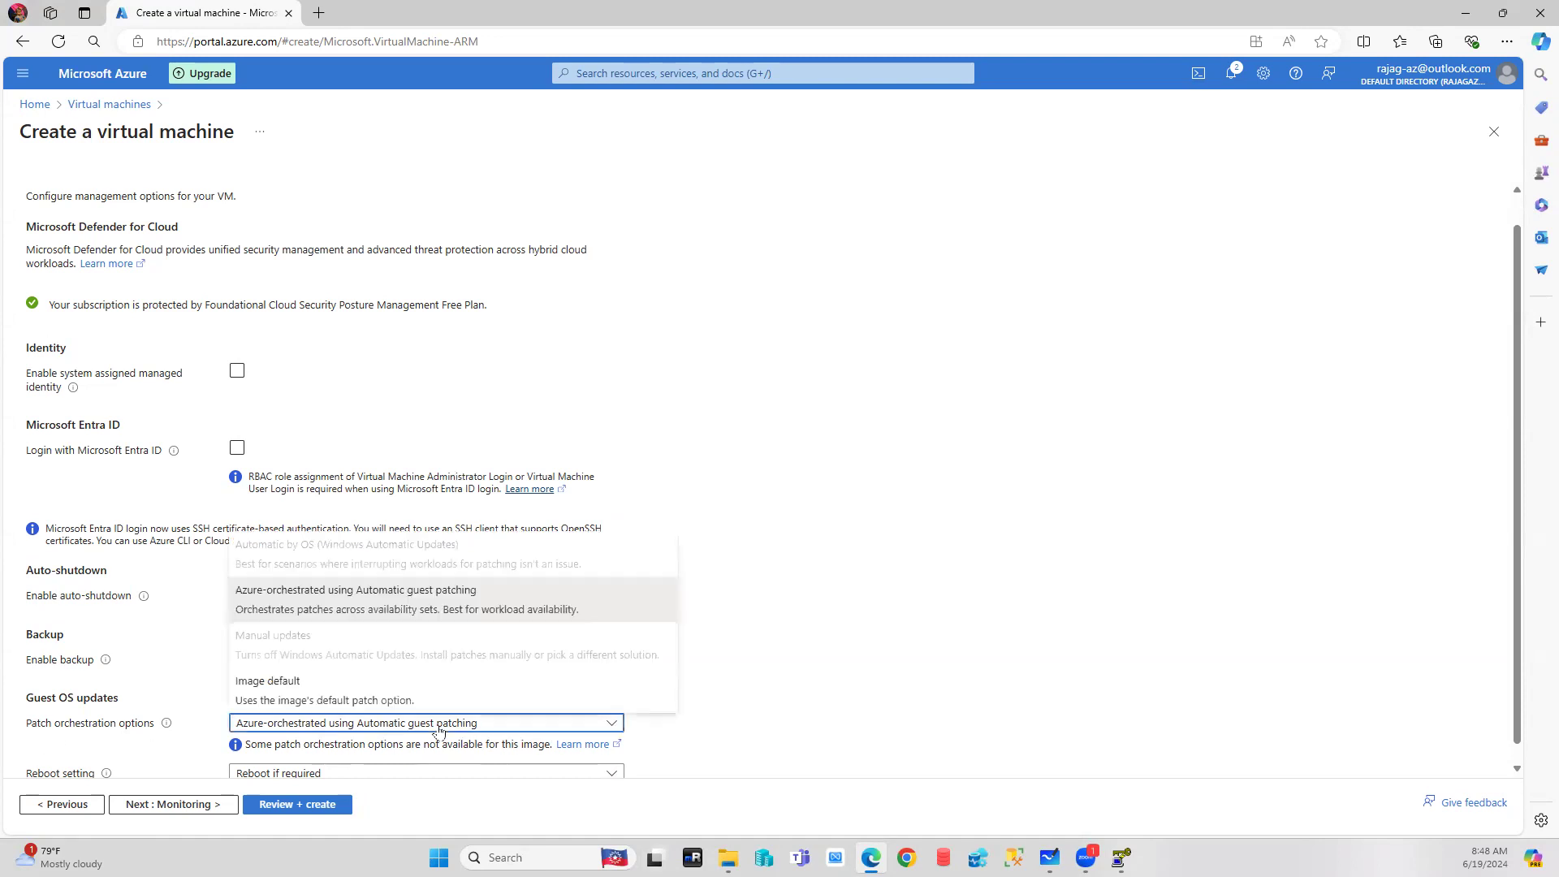
left_click(304, 698)
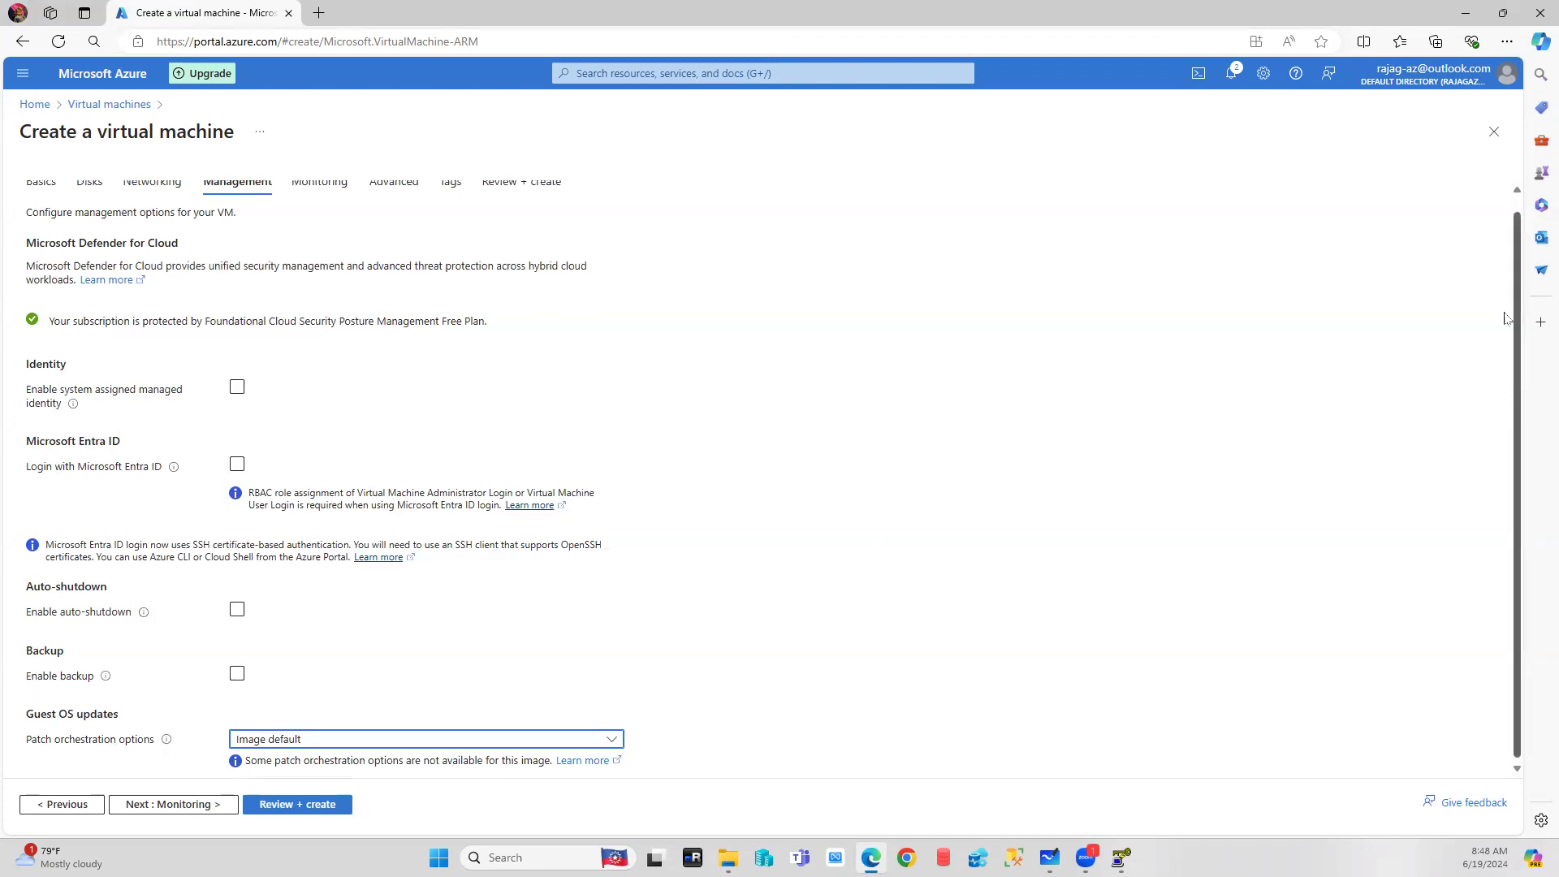
scroll(383, 260, "up", 1)
Disable boot diagnostics in the monitoring settings and open the advanced settings of the virtual machine
left_click(328, 201)
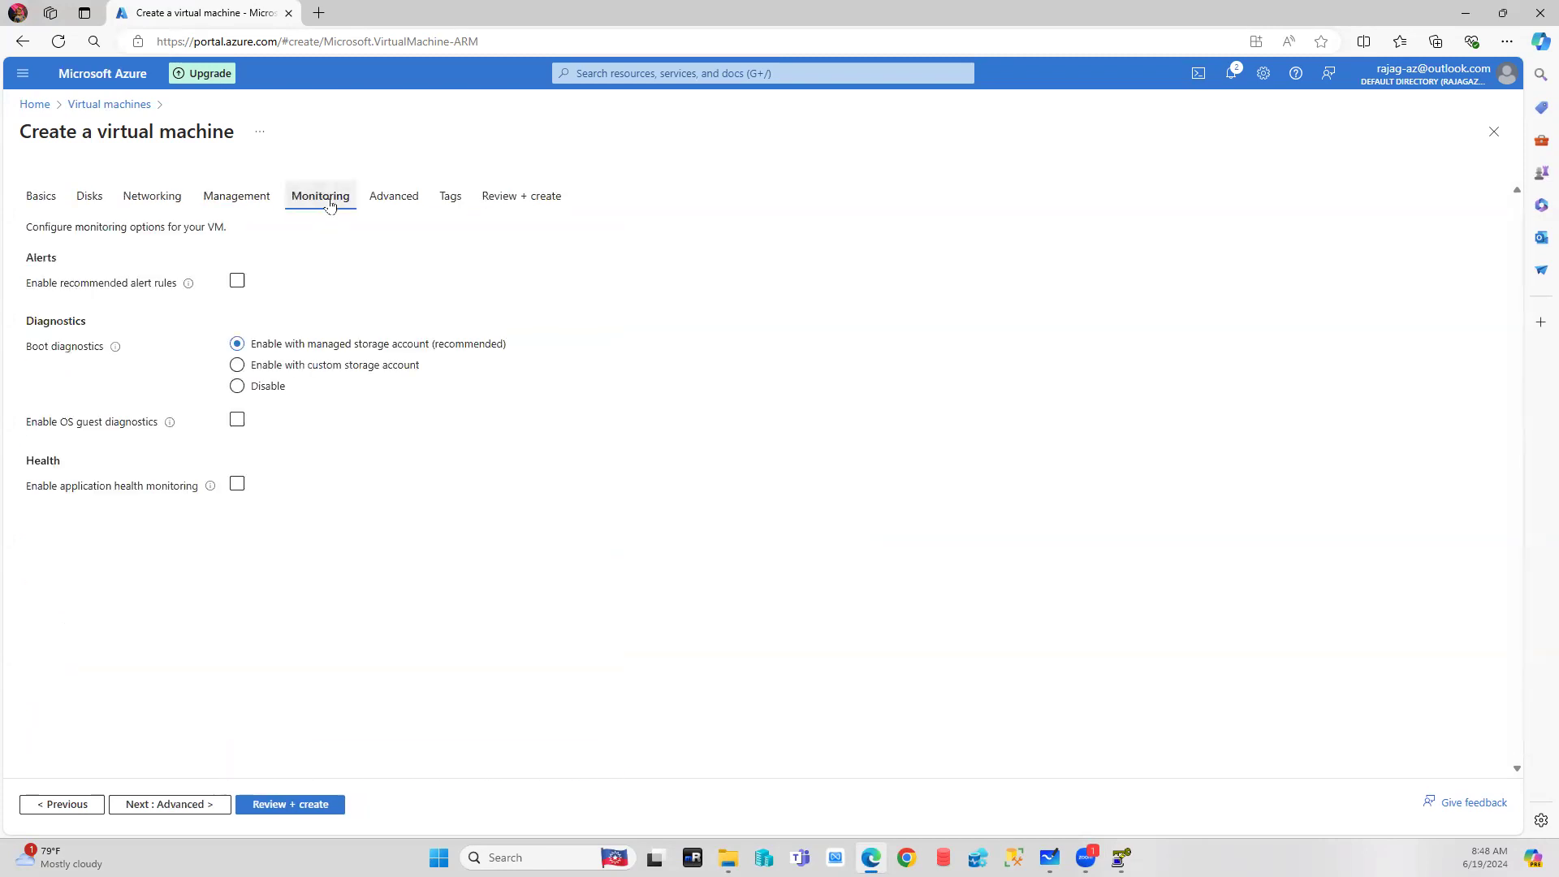
left_click(251, 393)
left_click(405, 200)
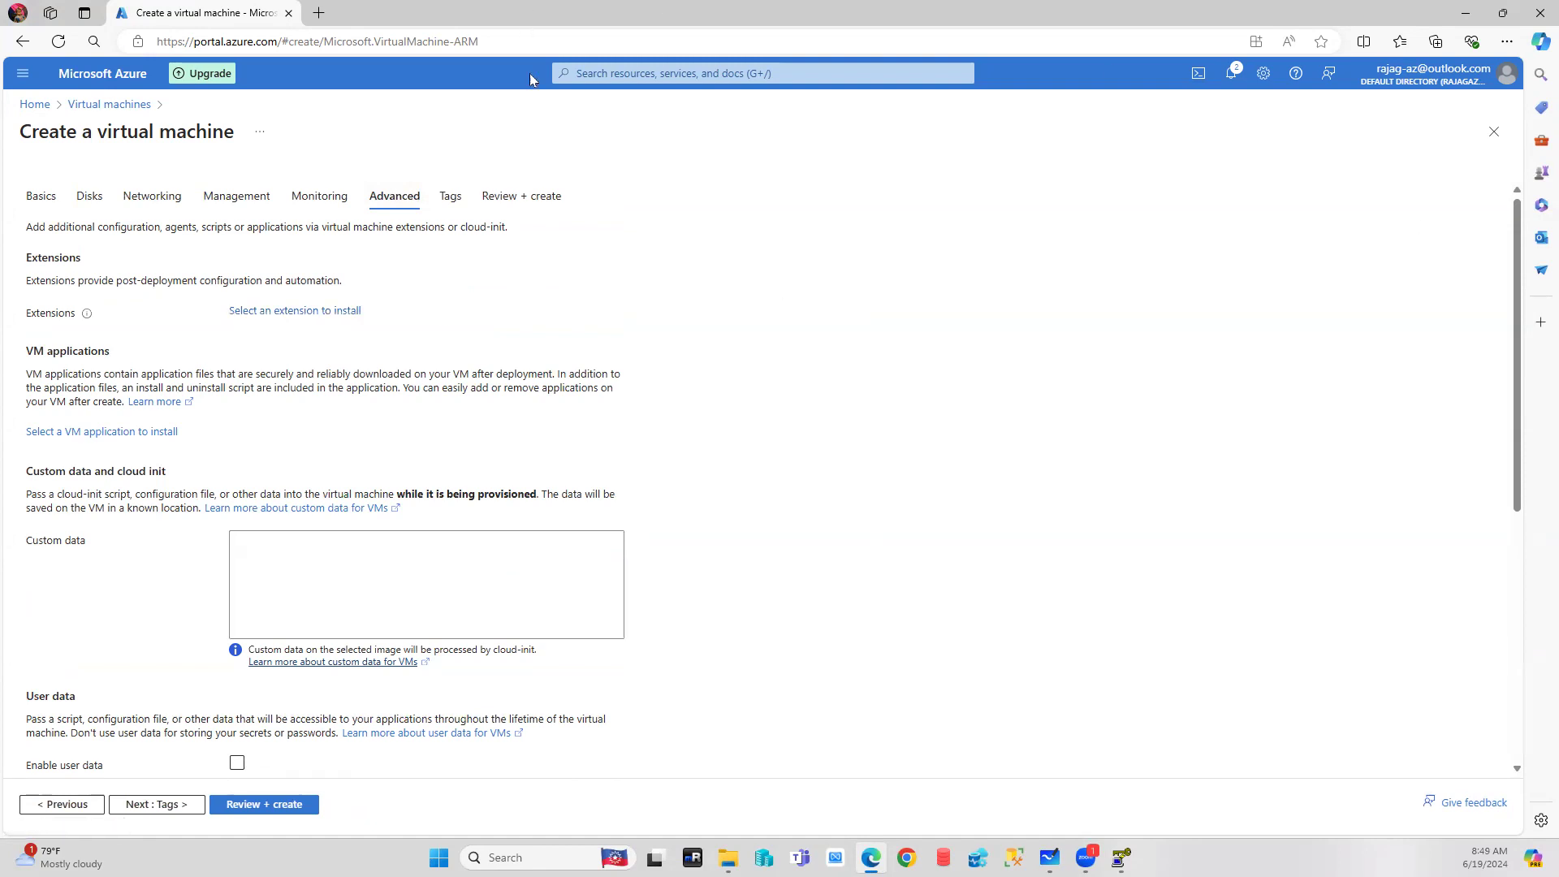
Search the web for "git install on ubuntu" in a new tab and find the apt commands in the DigitalOcean guide
left_click(319, 13)
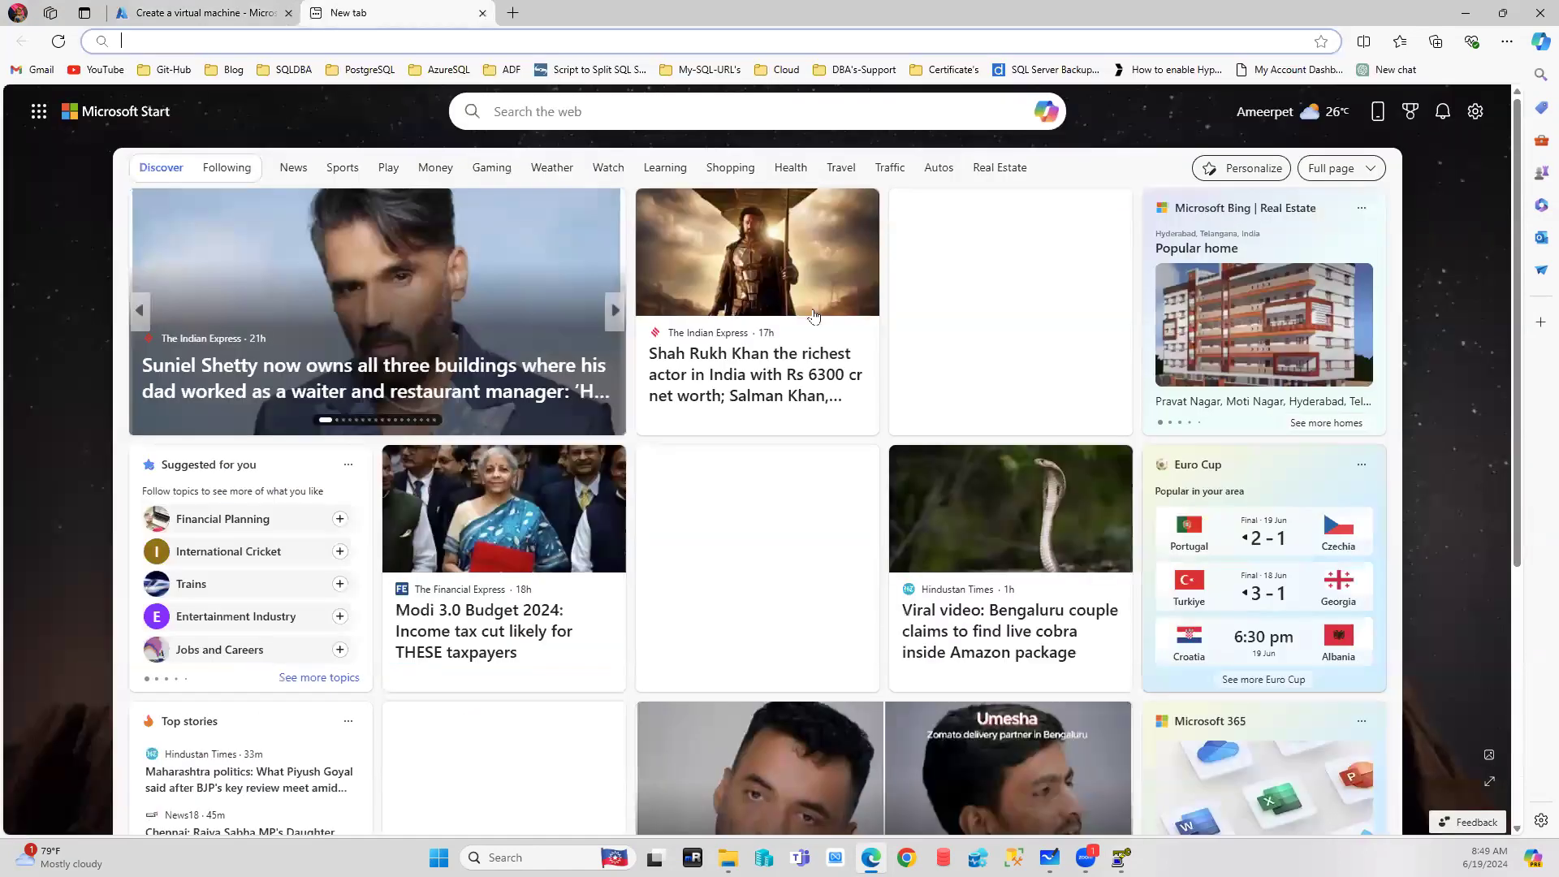
type("g")
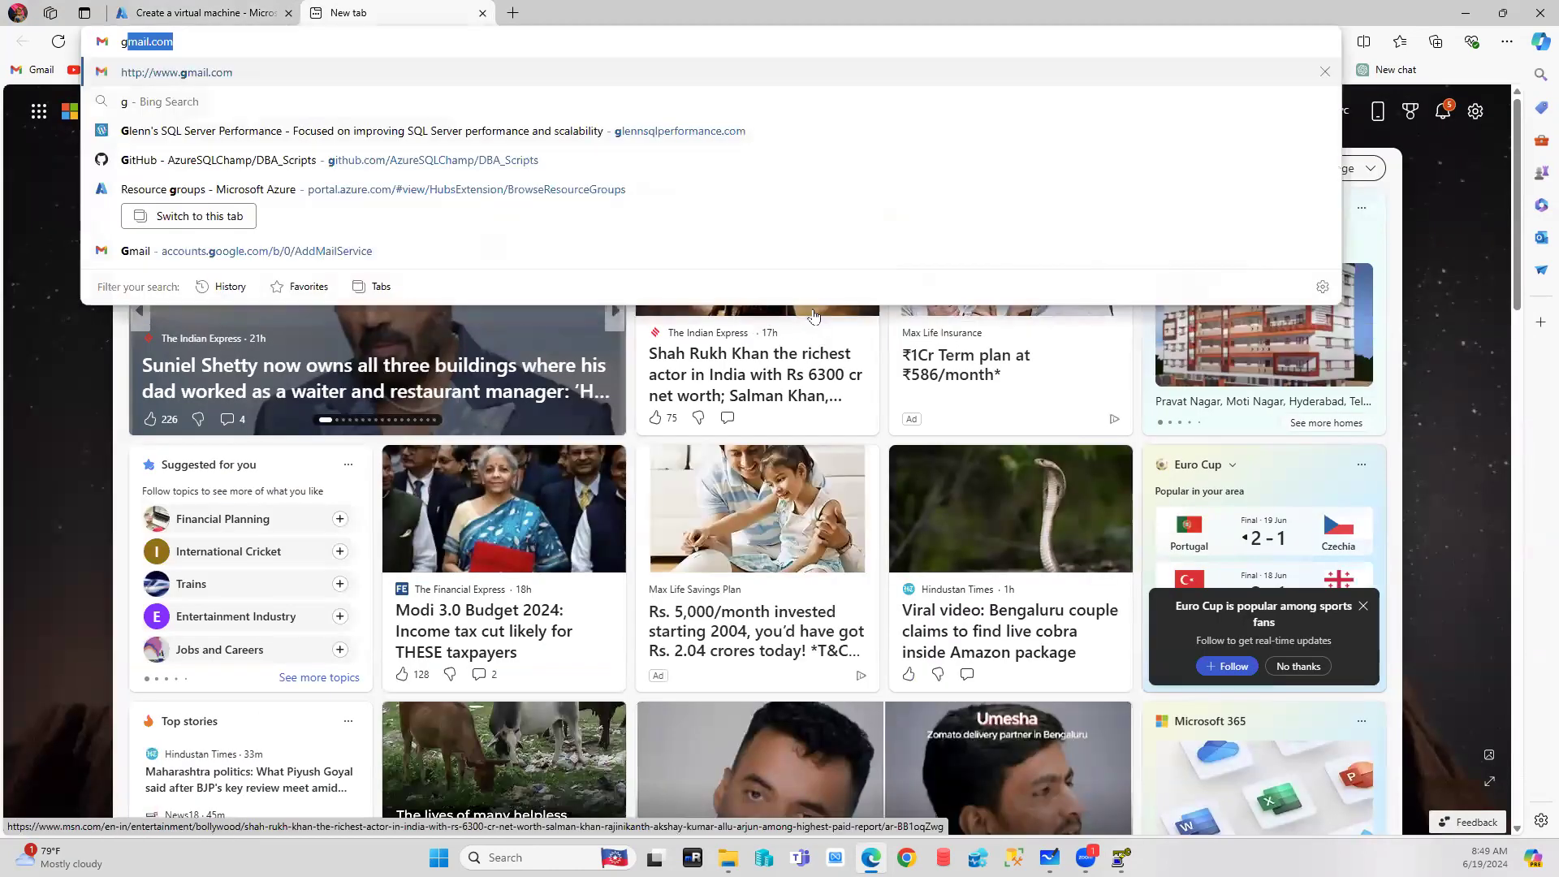
type("it install on u")
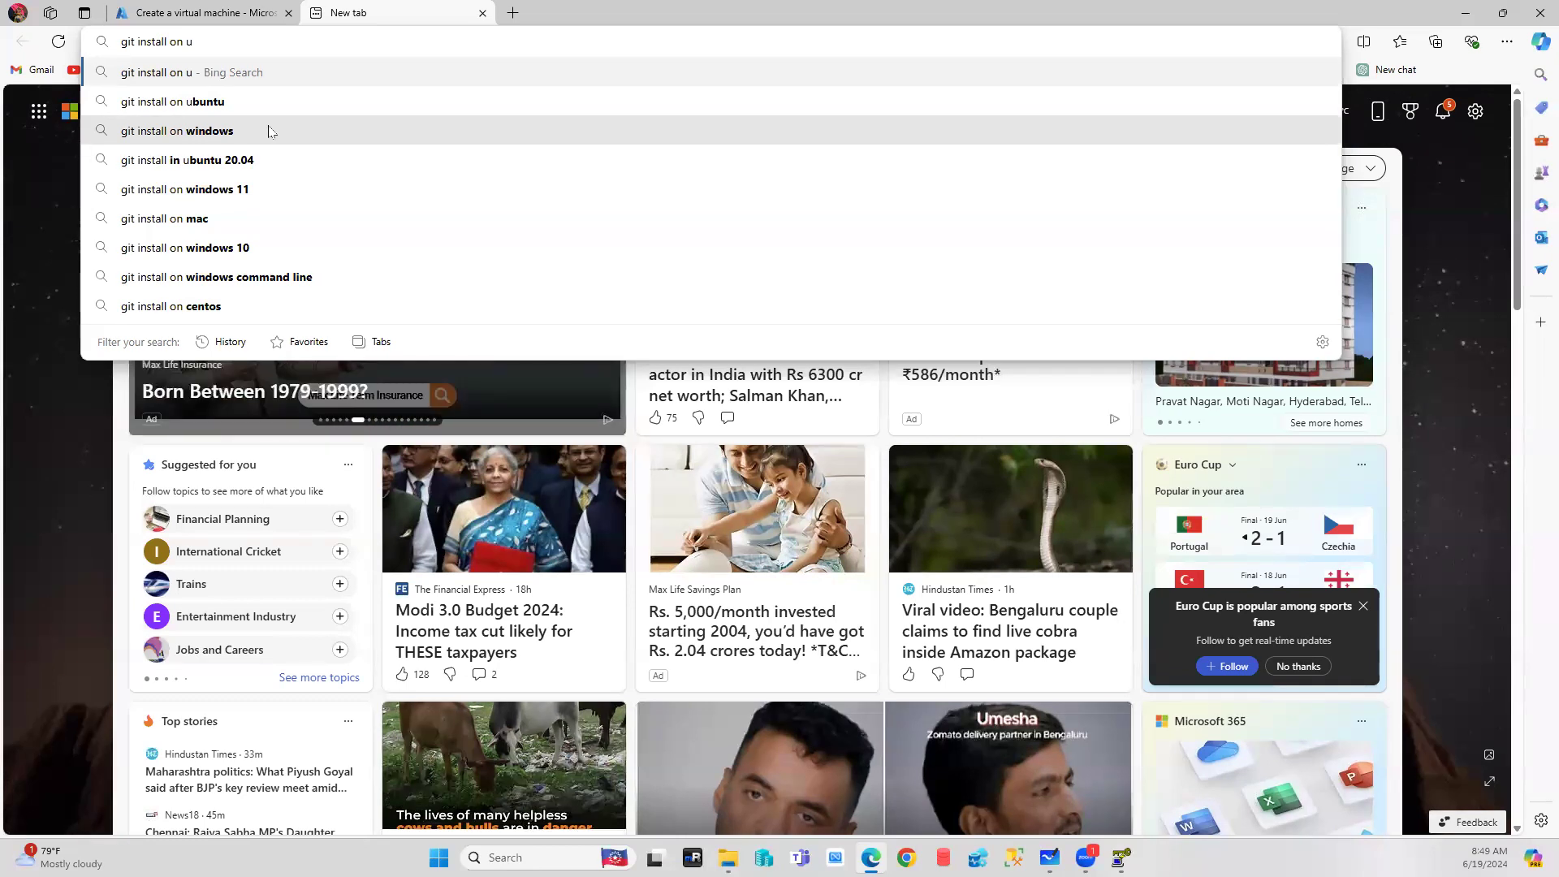
left_click(157, 110)
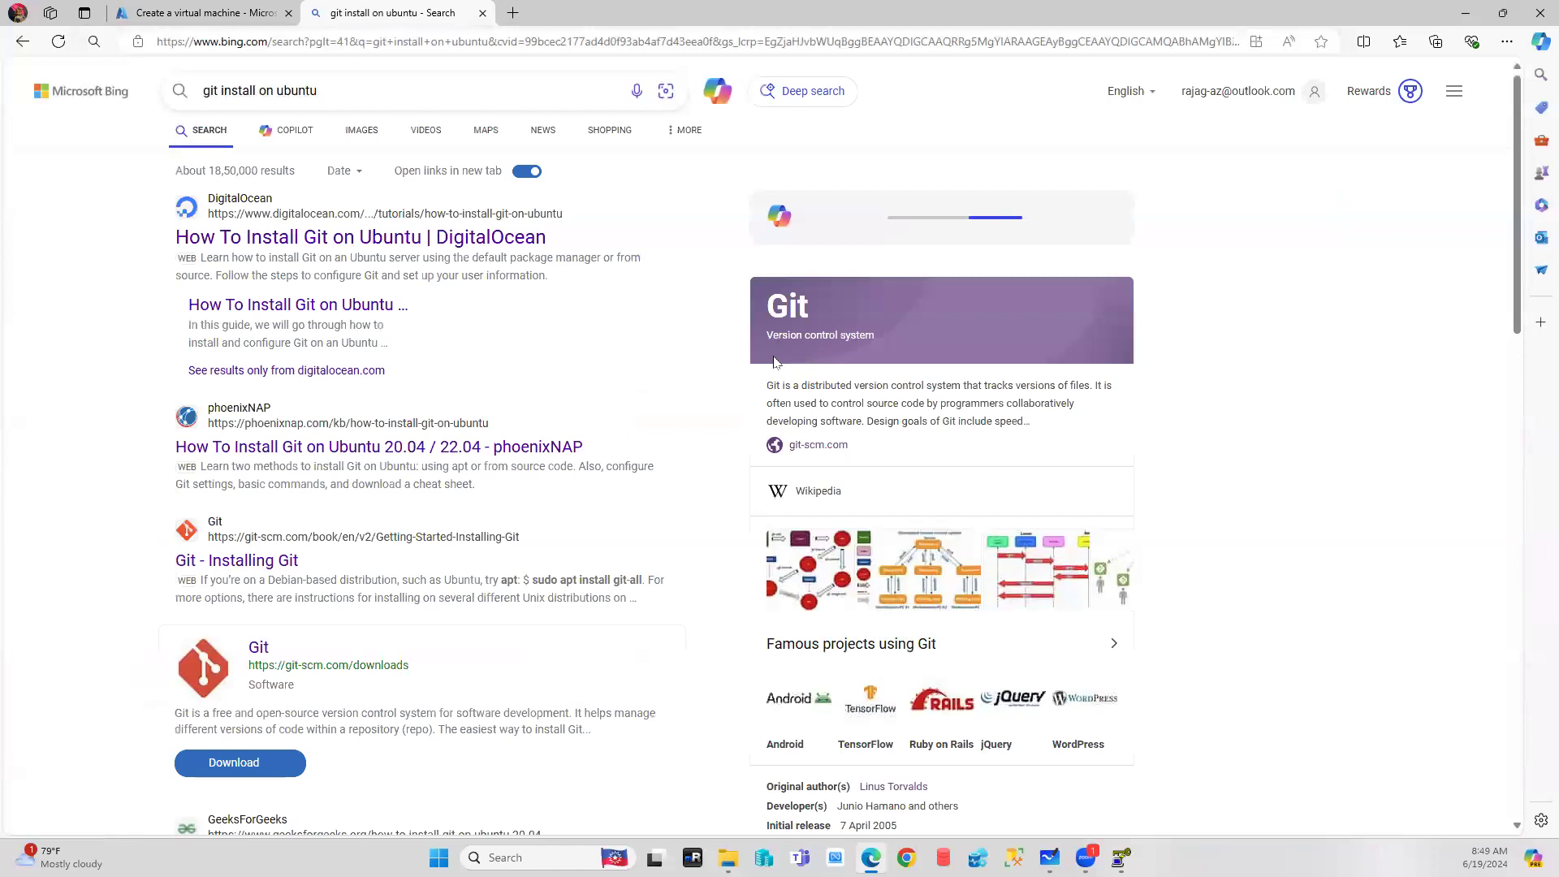
left_click(349, 240)
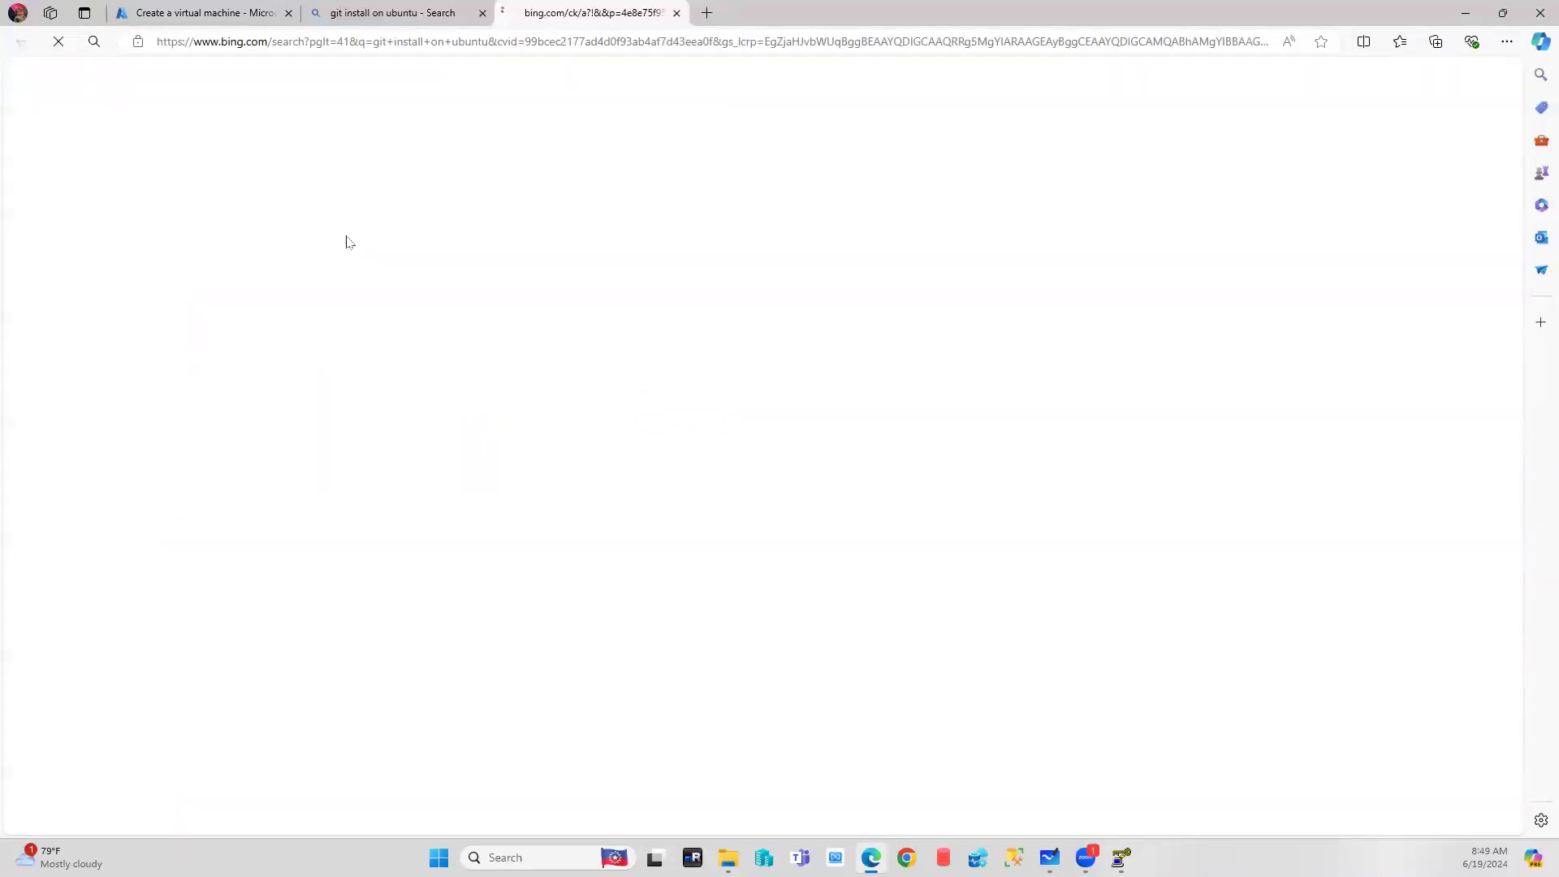
scroll(716, 354, "down", 5)
scroll(718, 357, "down", 10)
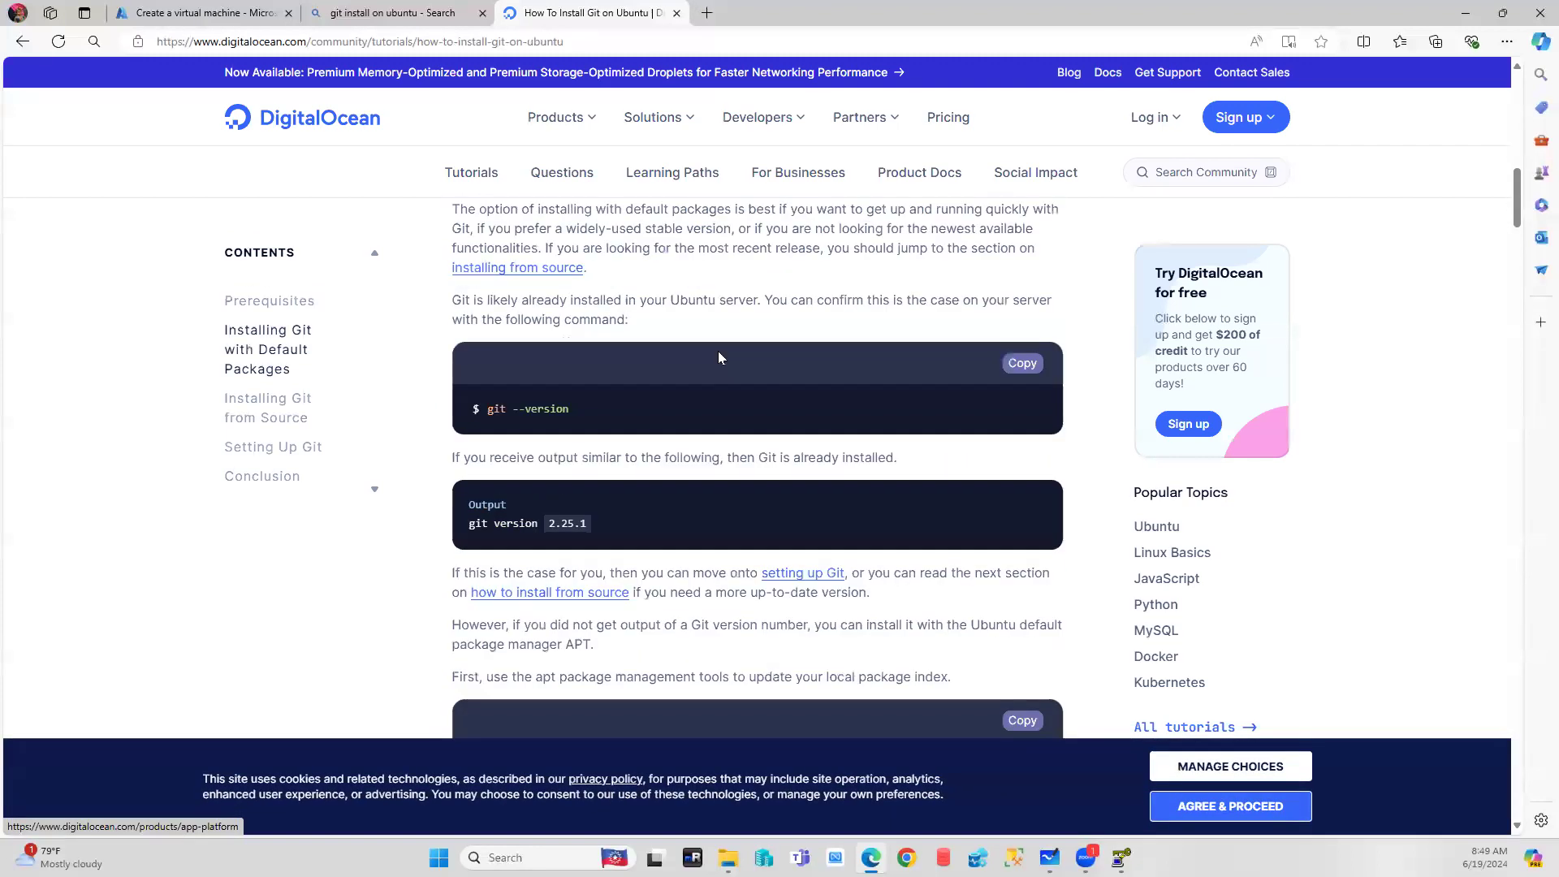
scroll(594, 417, "down", 5)
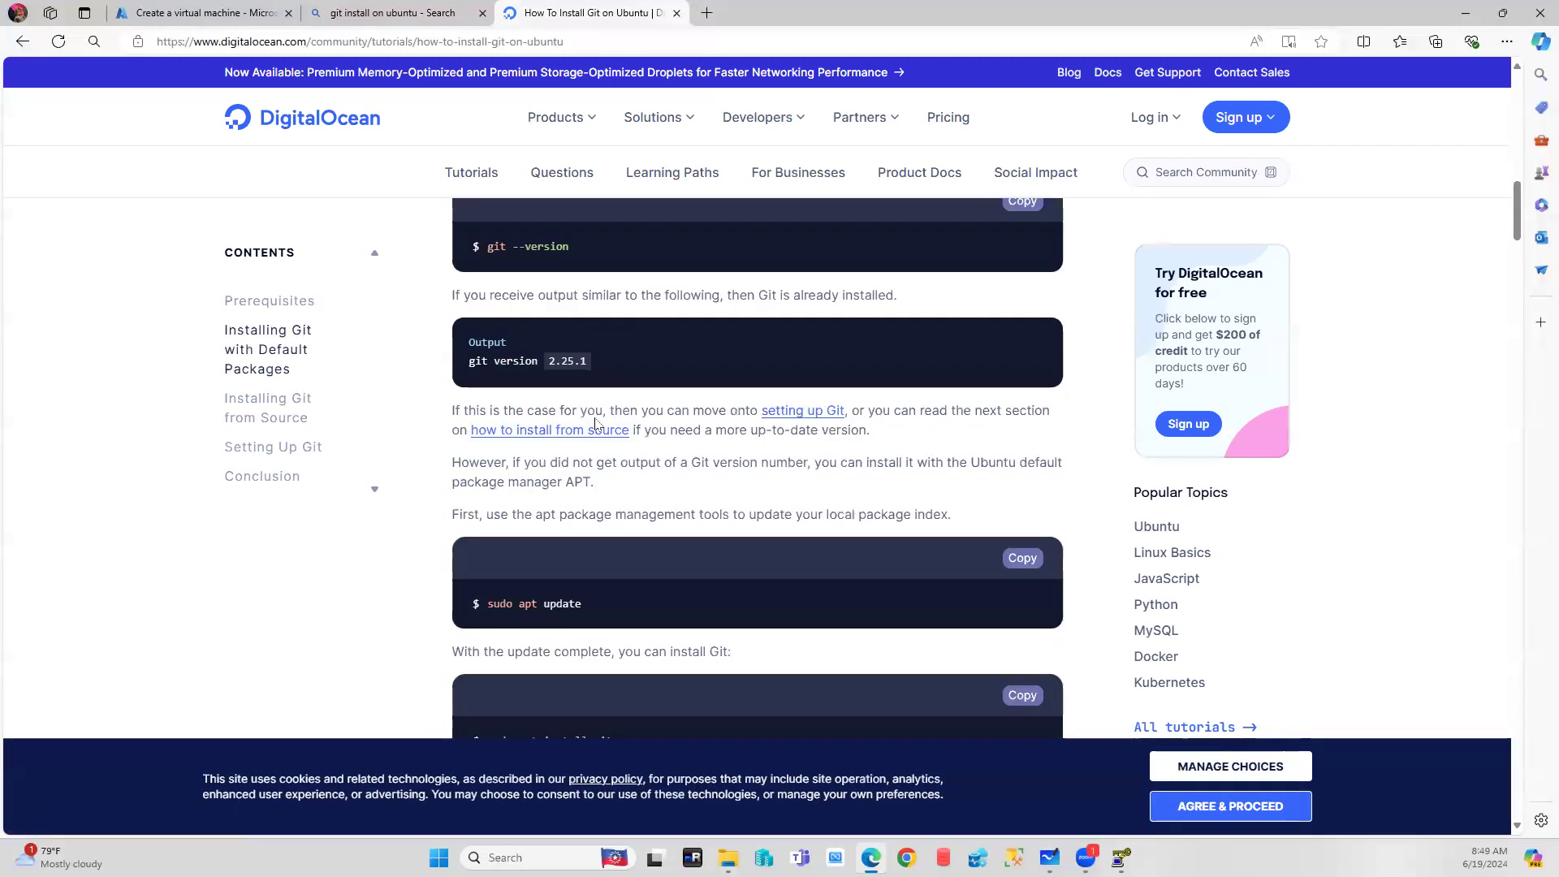
scroll(594, 422, "up", 3)
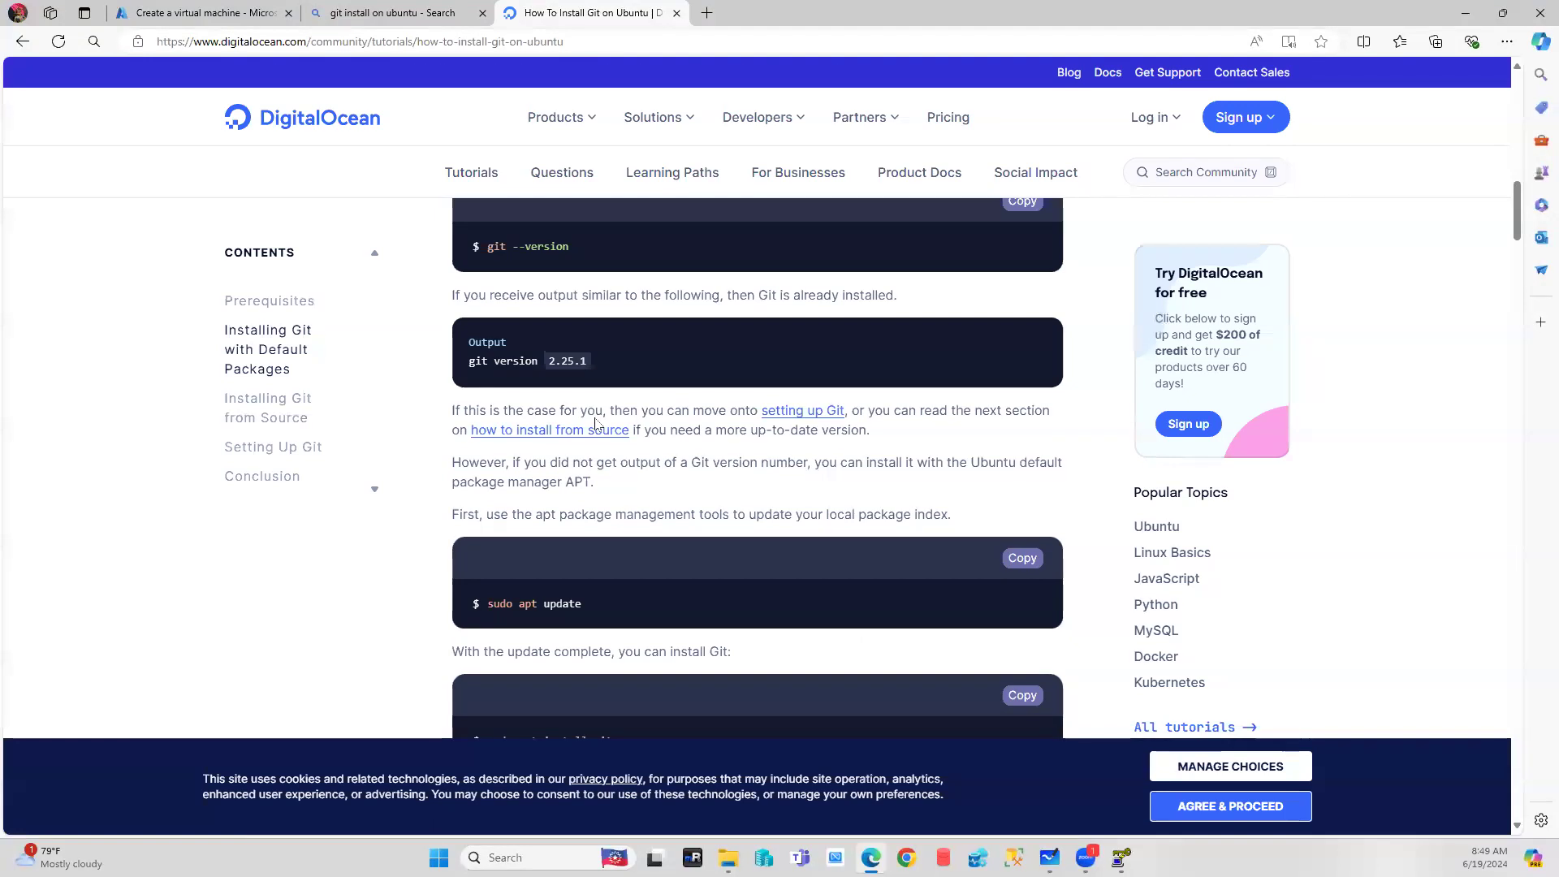
Try to transfer the sudo apt update command from the guide into the virtual machine's Custom data, and undo the paste
left_click_drag(585, 606, 484, 606)
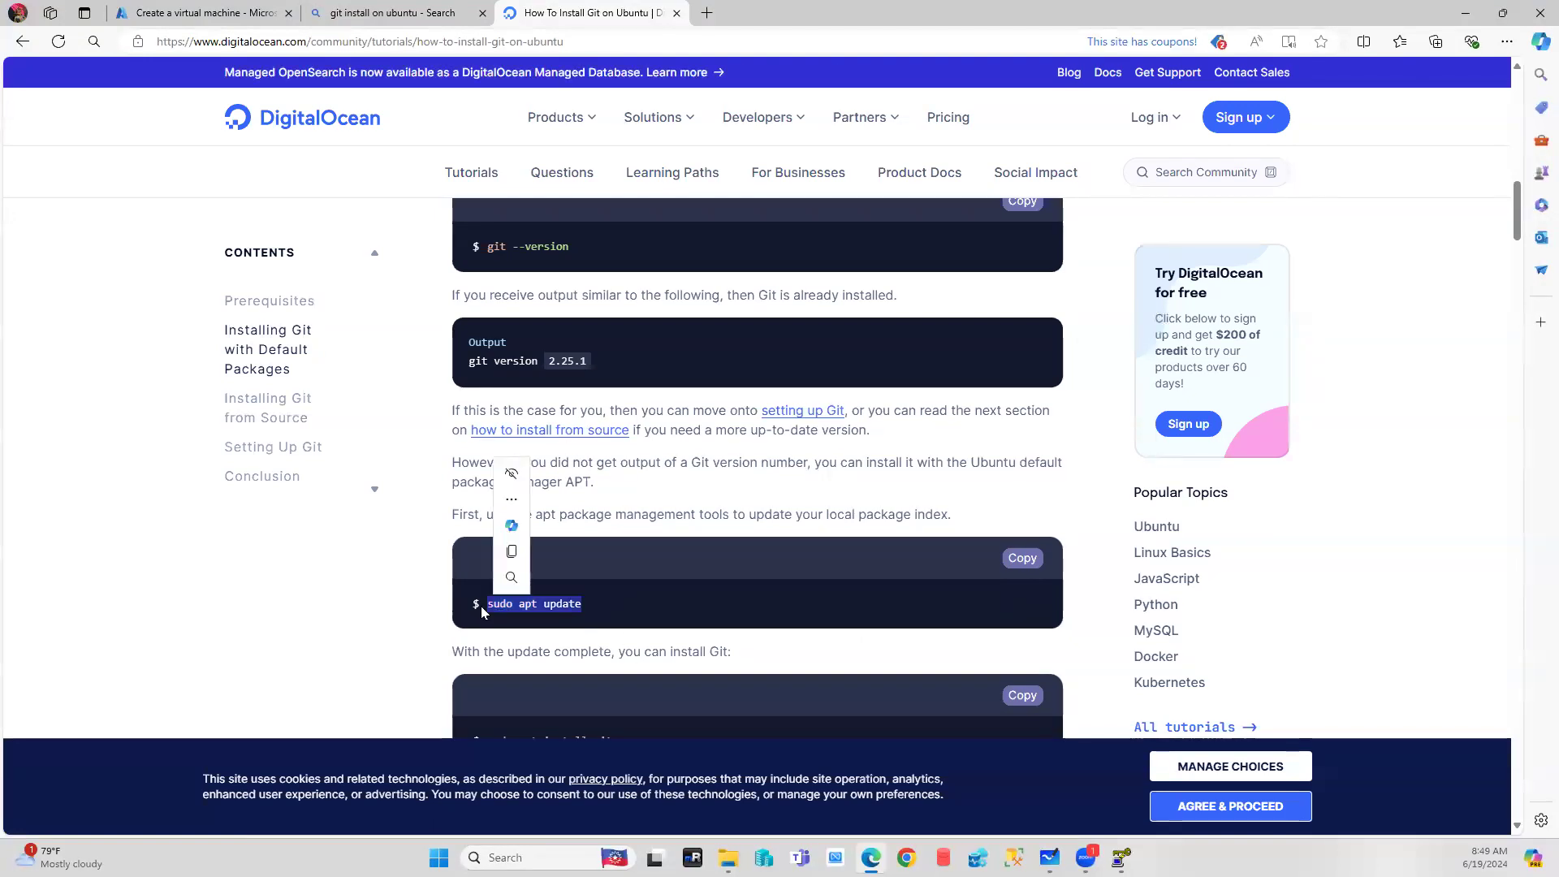
left_click(211, 12)
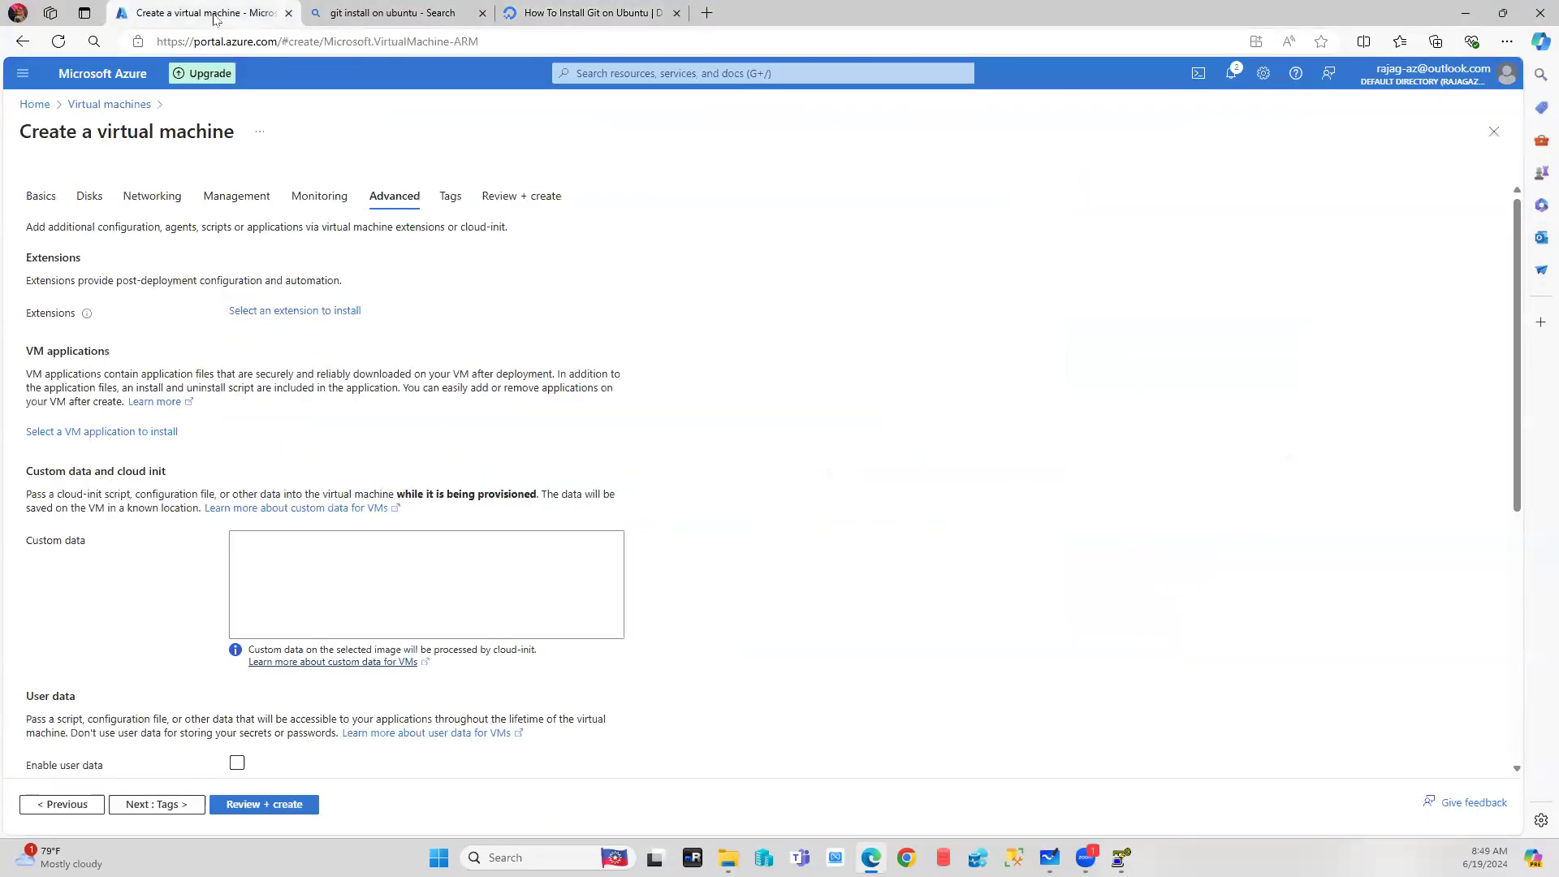
left_click(293, 557)
key("ctrl+v")
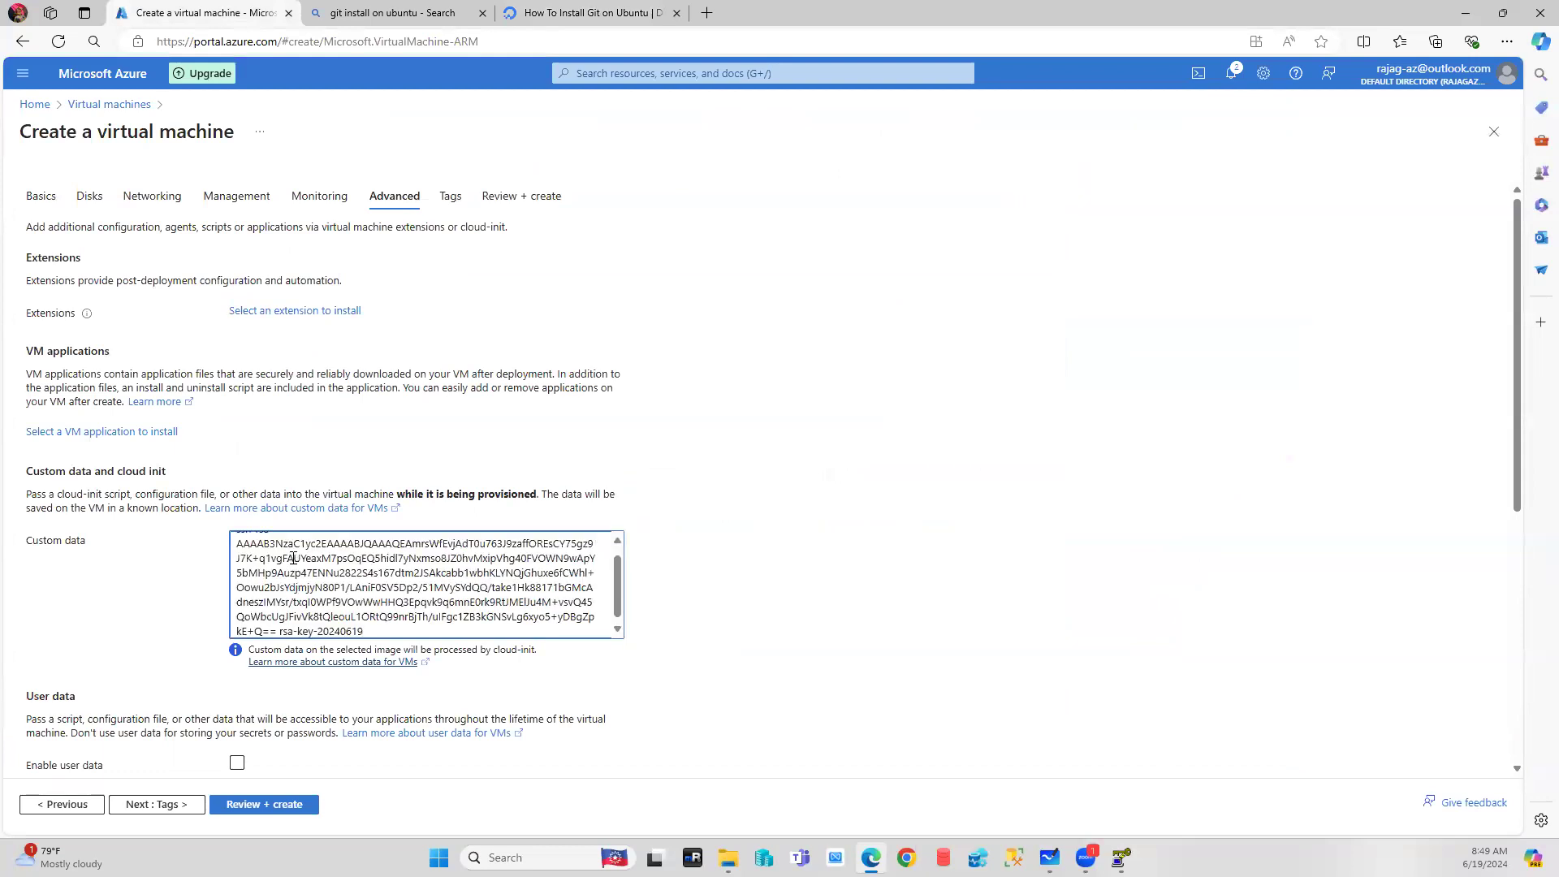
key("ctrl+z")
Copy the sudo apt update command from the guide into the virtual machine's Custom data, and return to the guide
left_click(578, 12)
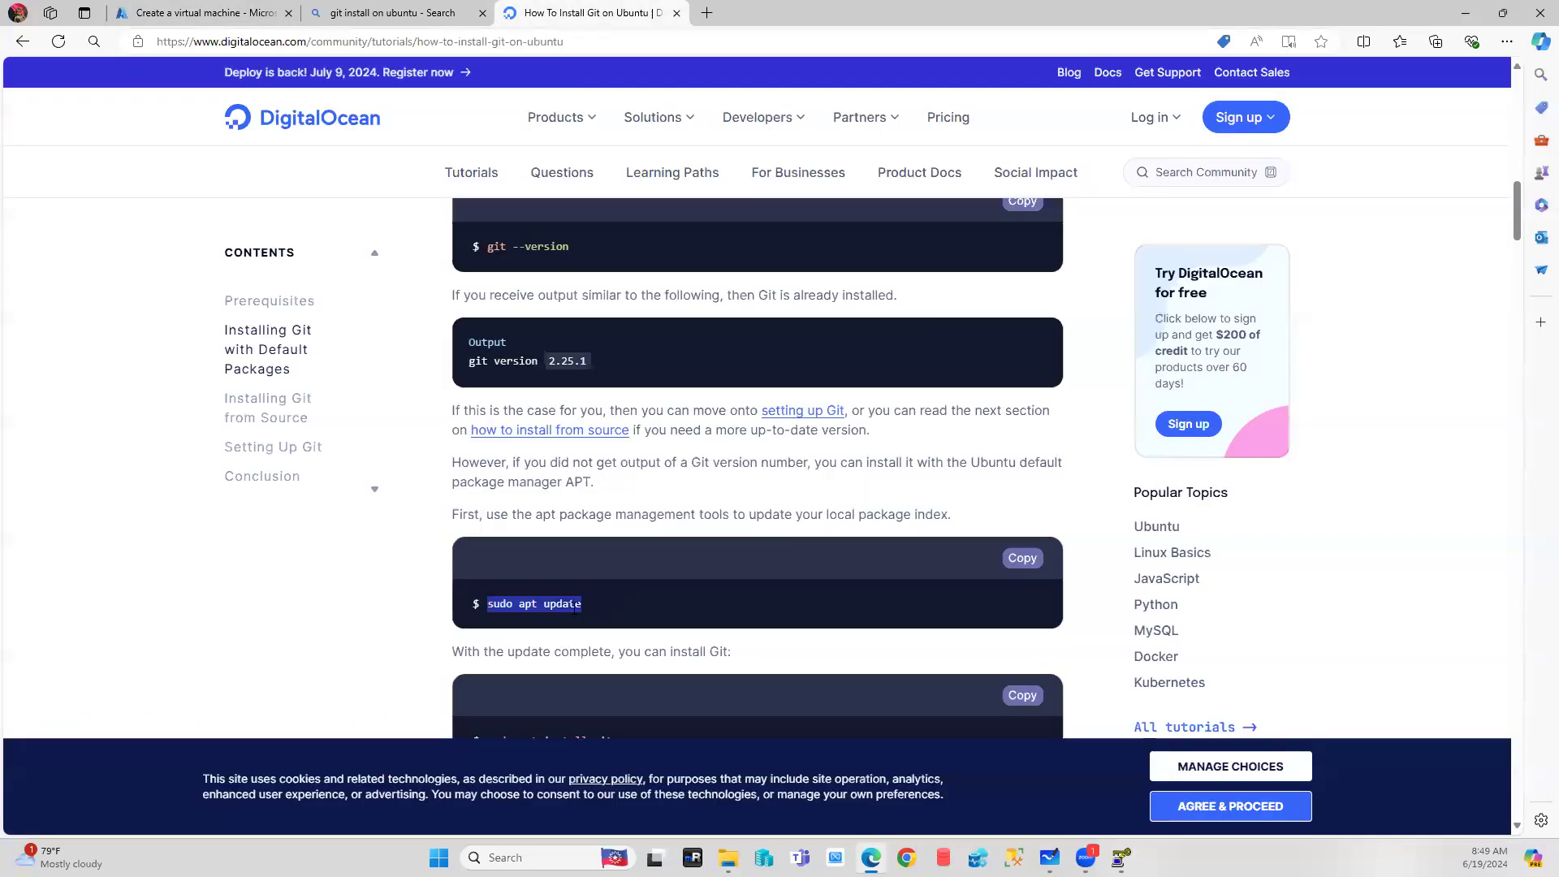
left_click_drag(597, 606, 472, 606)
key("ctrl+c")
left_click(203, 12)
key("ctrl+v")
left_click(578, 12)
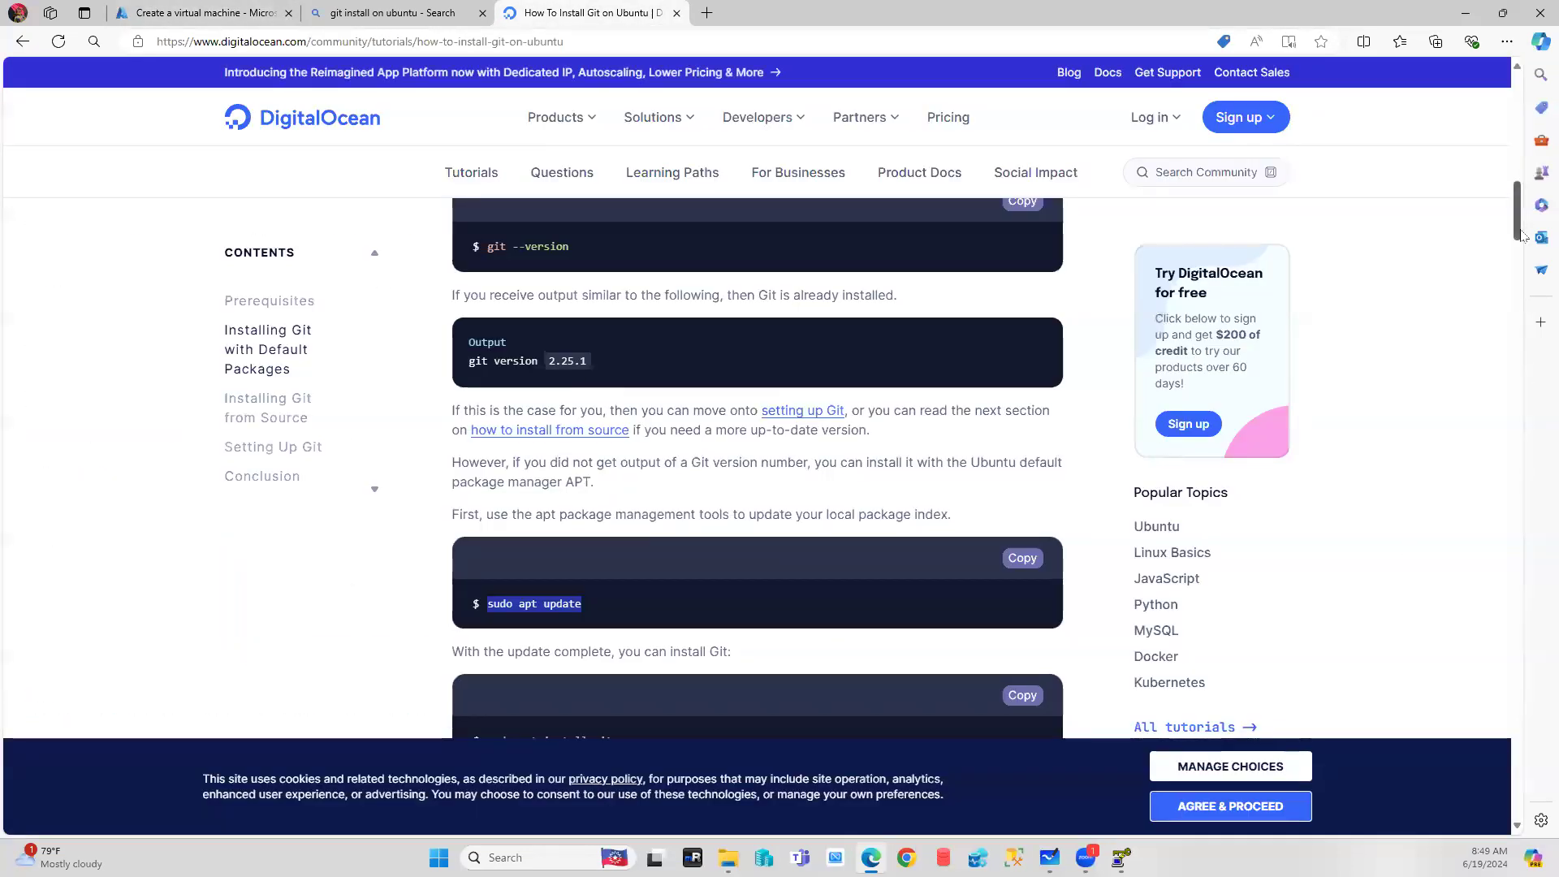
Copy the sudo apt install git command from the guide into a second line of the virtual machine's Custom data
scroll(1522, 236, "down", 5)
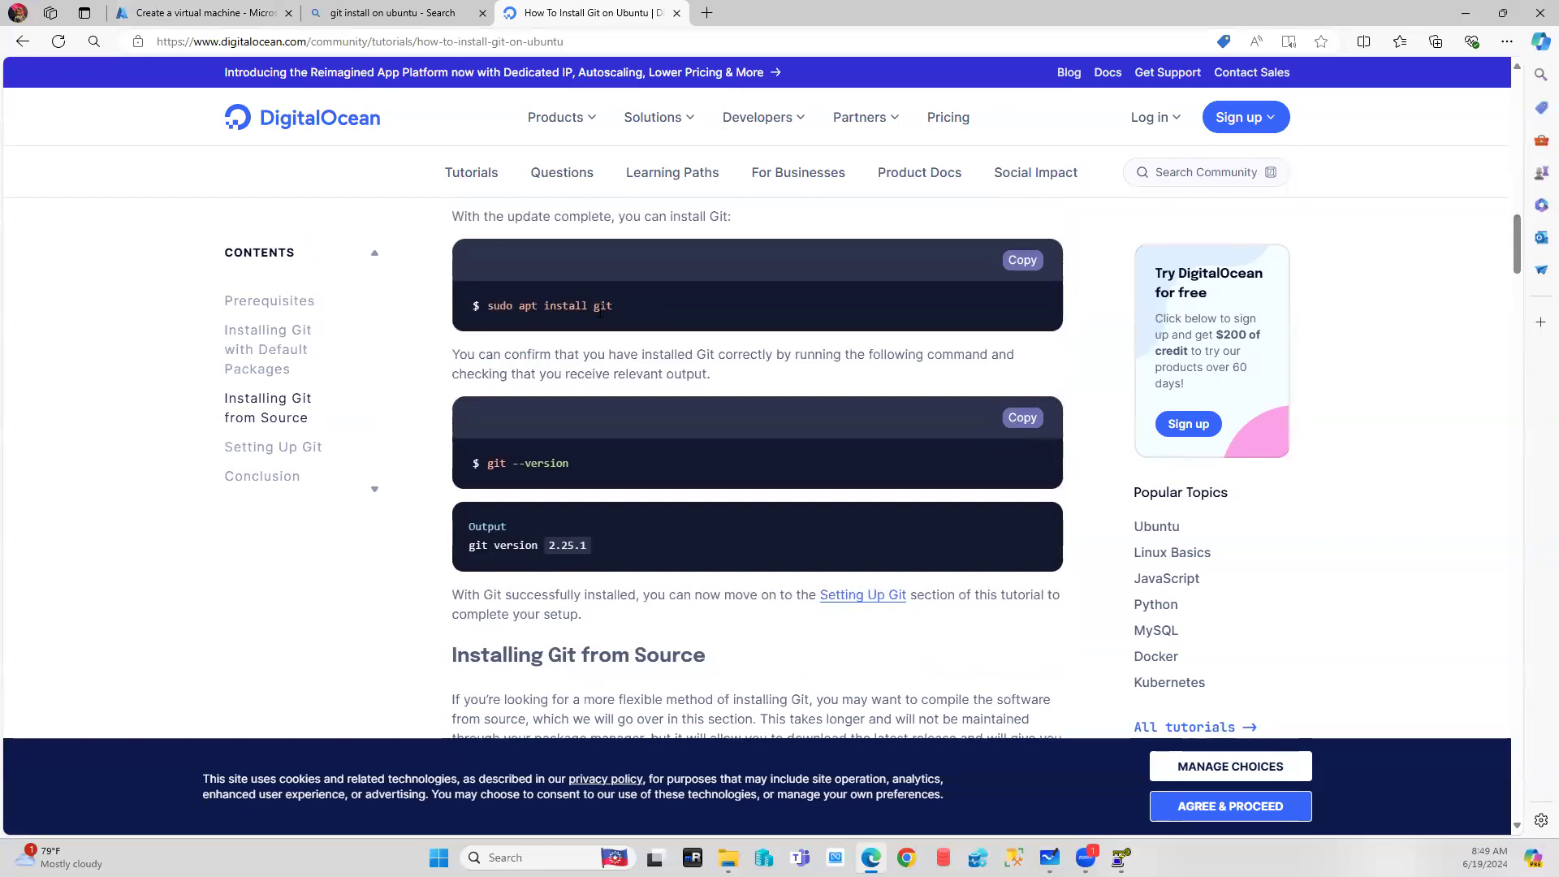
left_click_drag(612, 312, 485, 311)
key("ctrl+c")
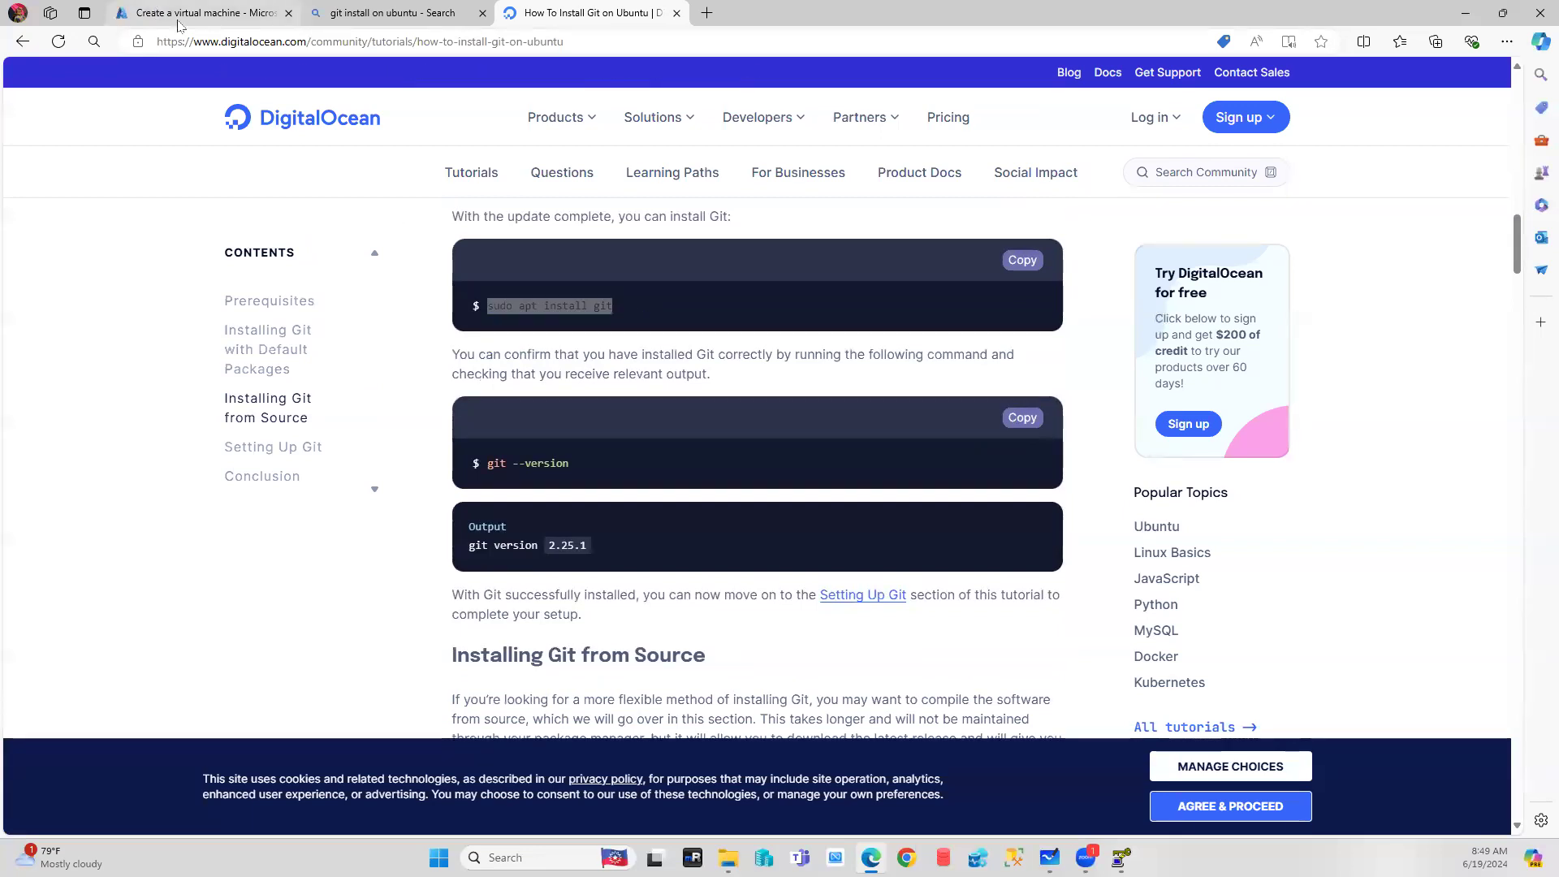
left_click(179, 18)
left_click(317, 547)
key("ctrl+v")
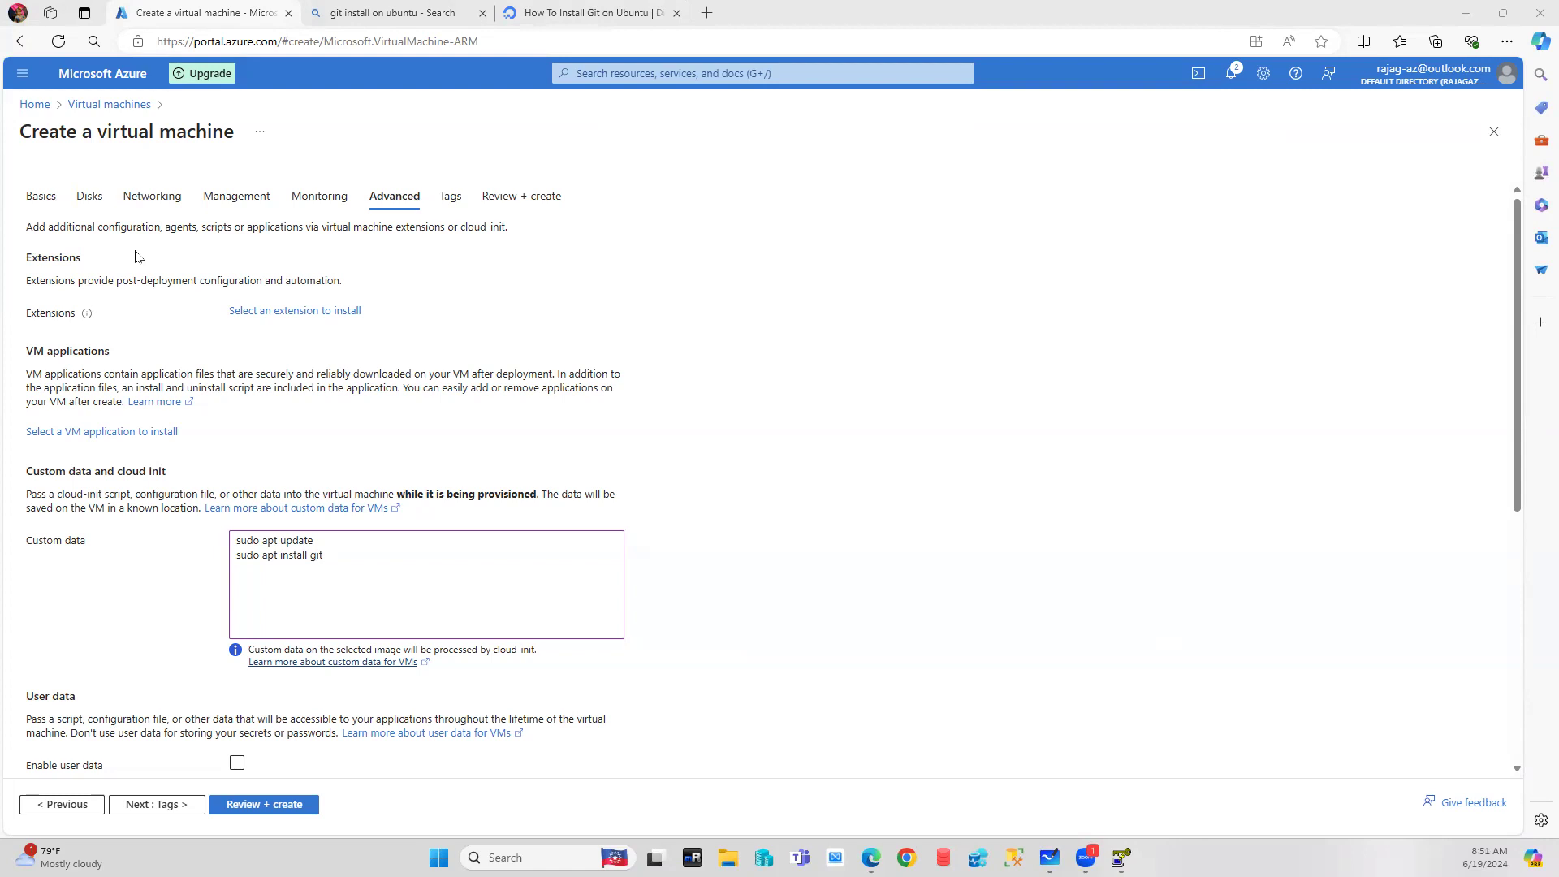
Revisit the Git guide, then review the virtual machine's basic and advanced settings
left_click(581, 13)
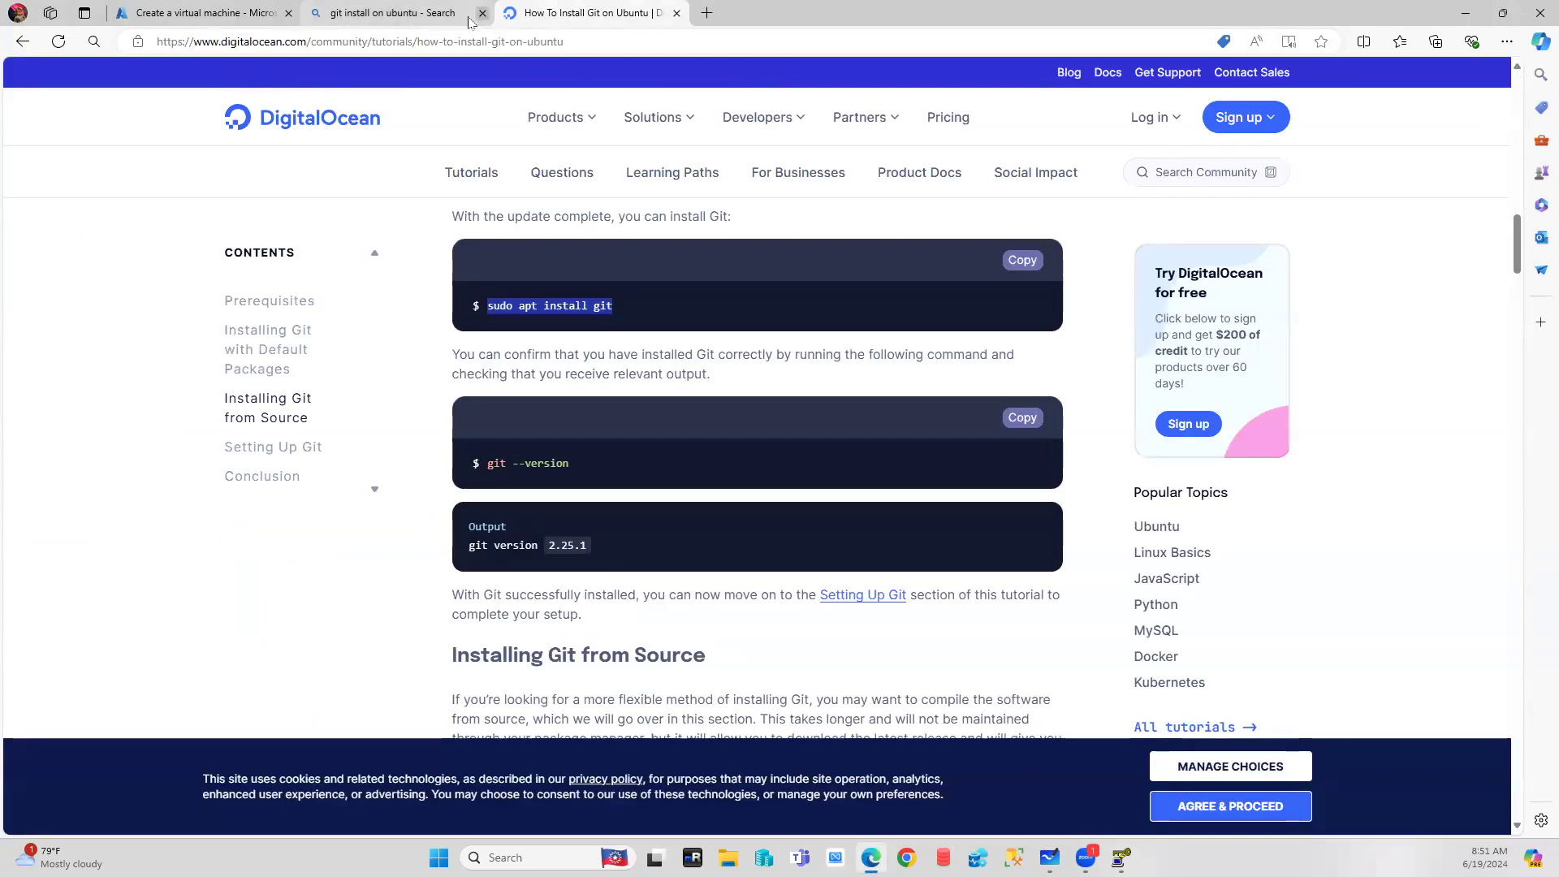
left_click(138, 18)
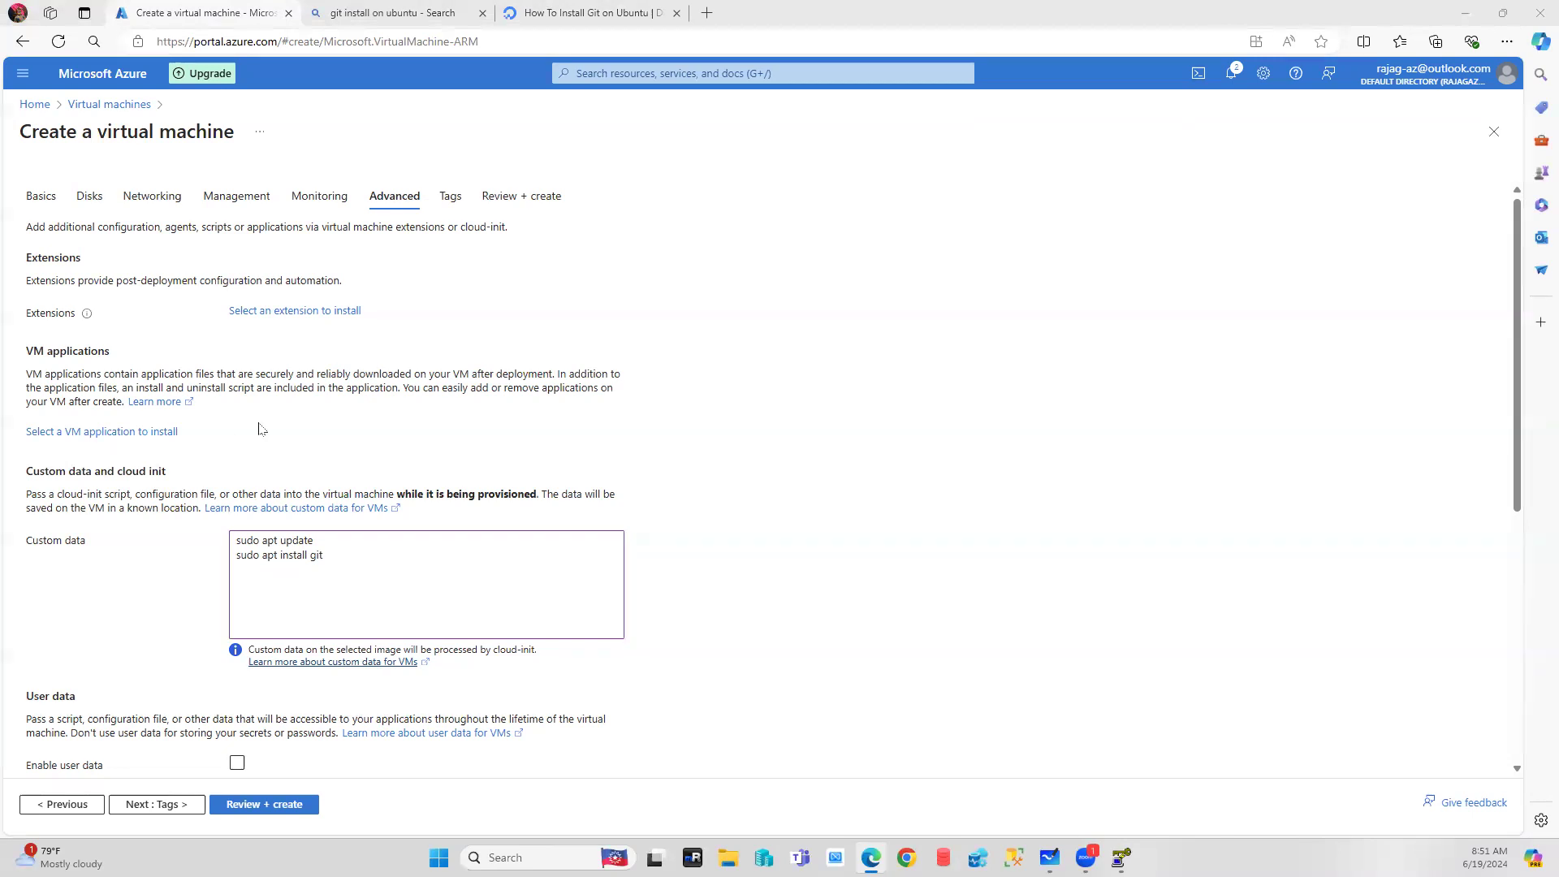
left_click(45, 203)
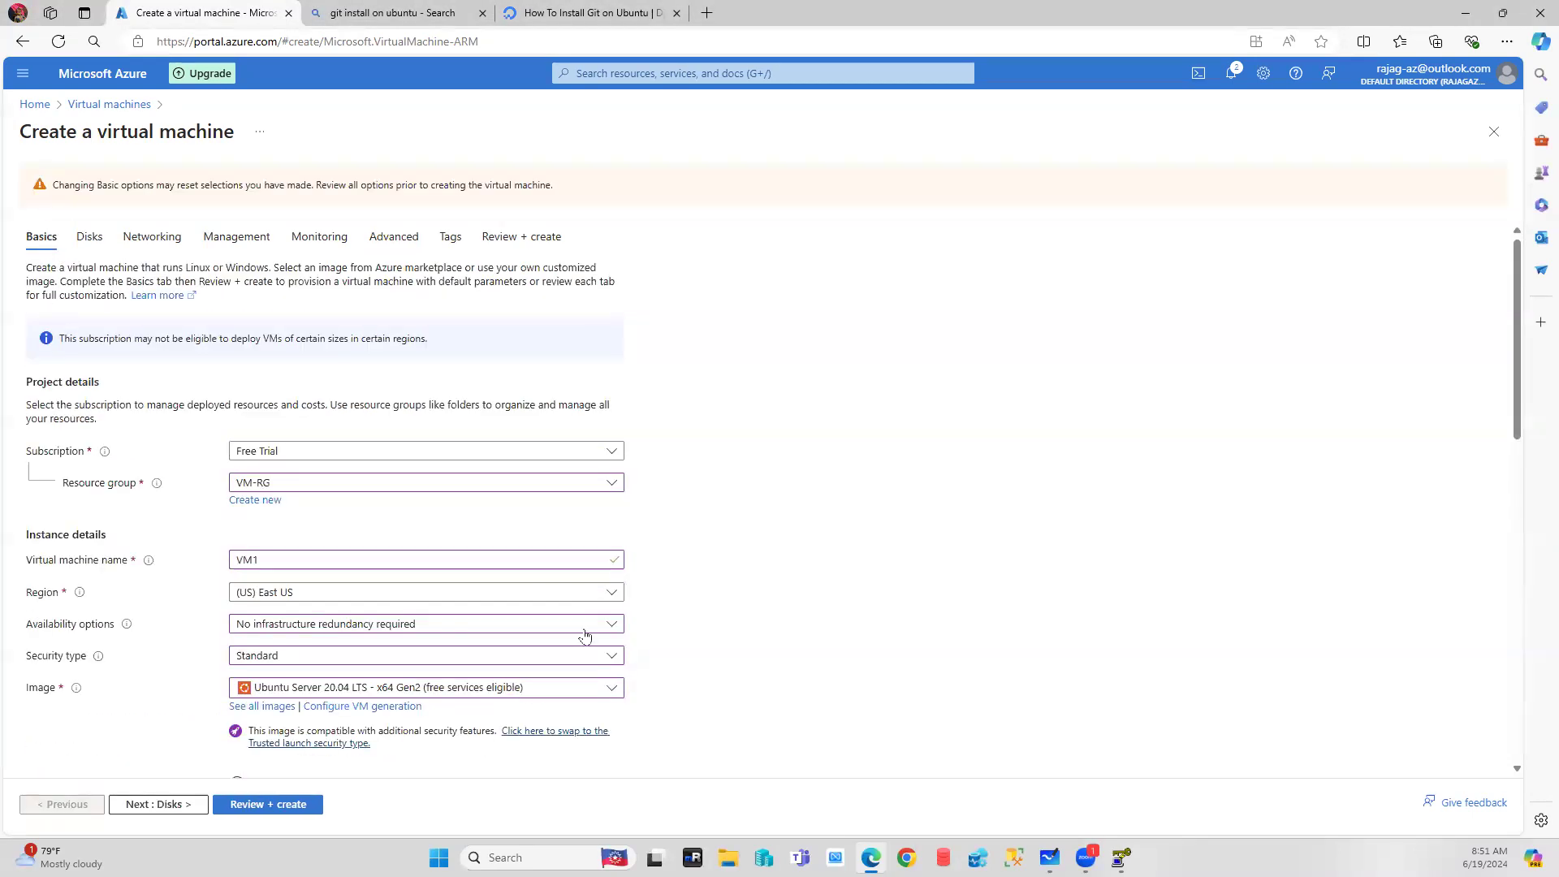
scroll(1516, 294, "down", 10)
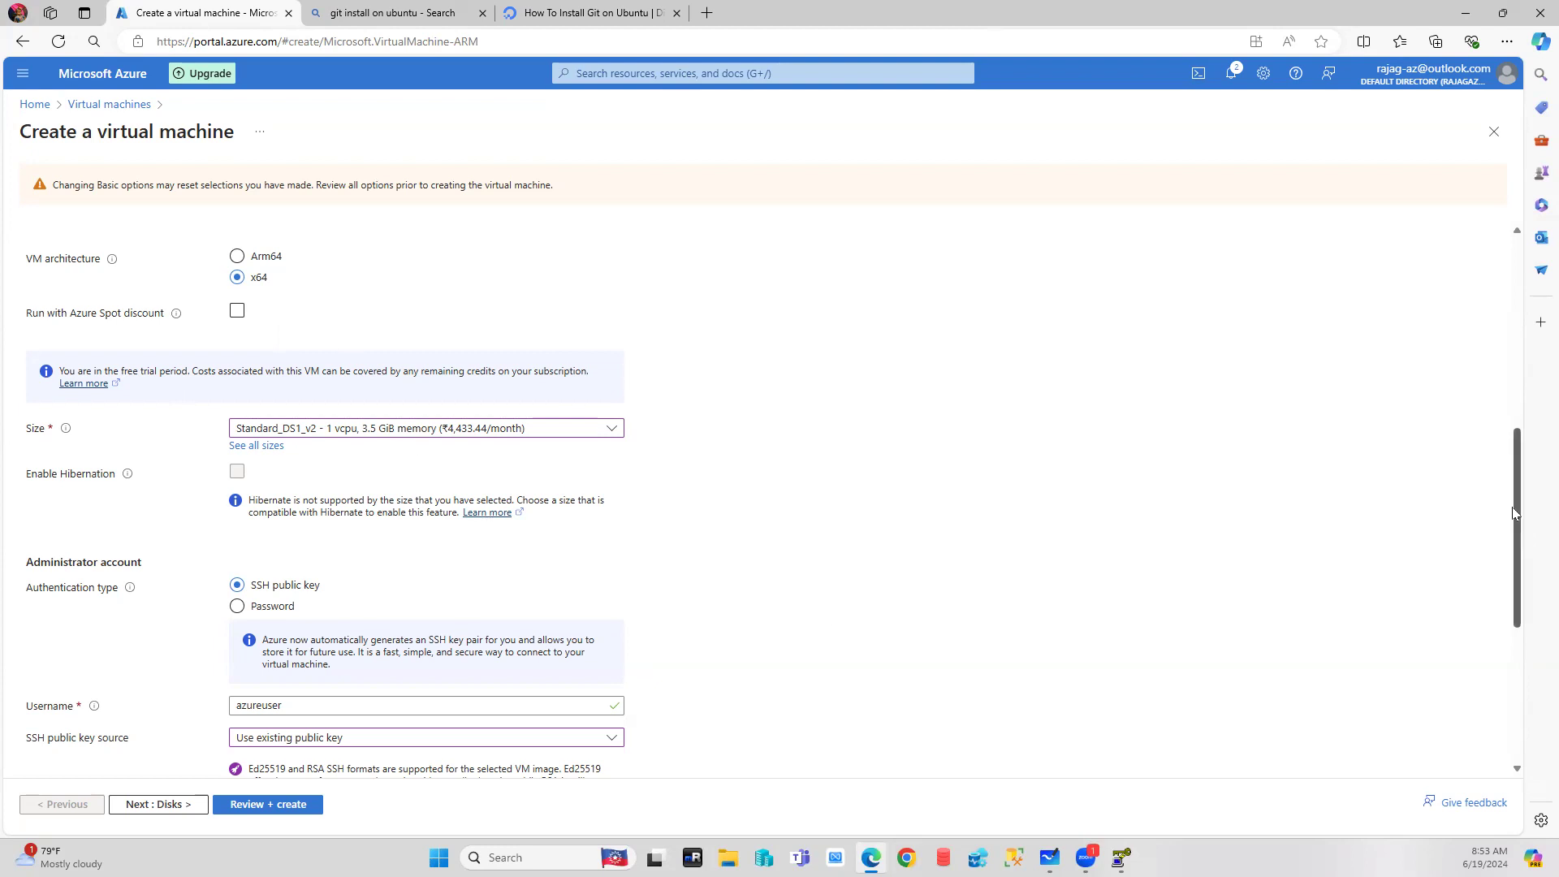
scroll(1512, 513, "up", 6)
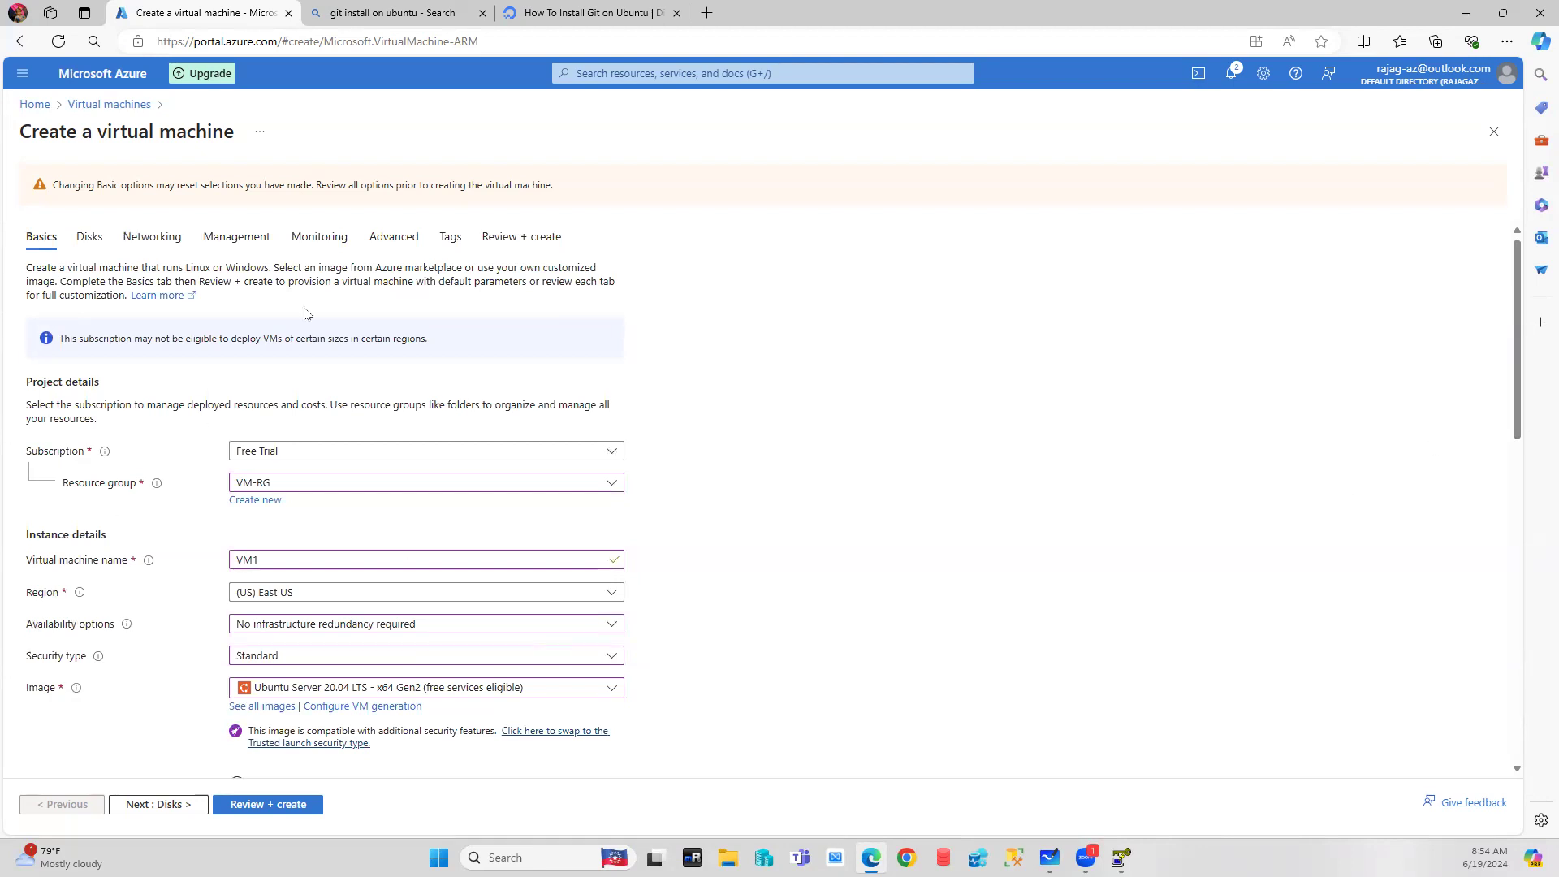
left_click(394, 236)
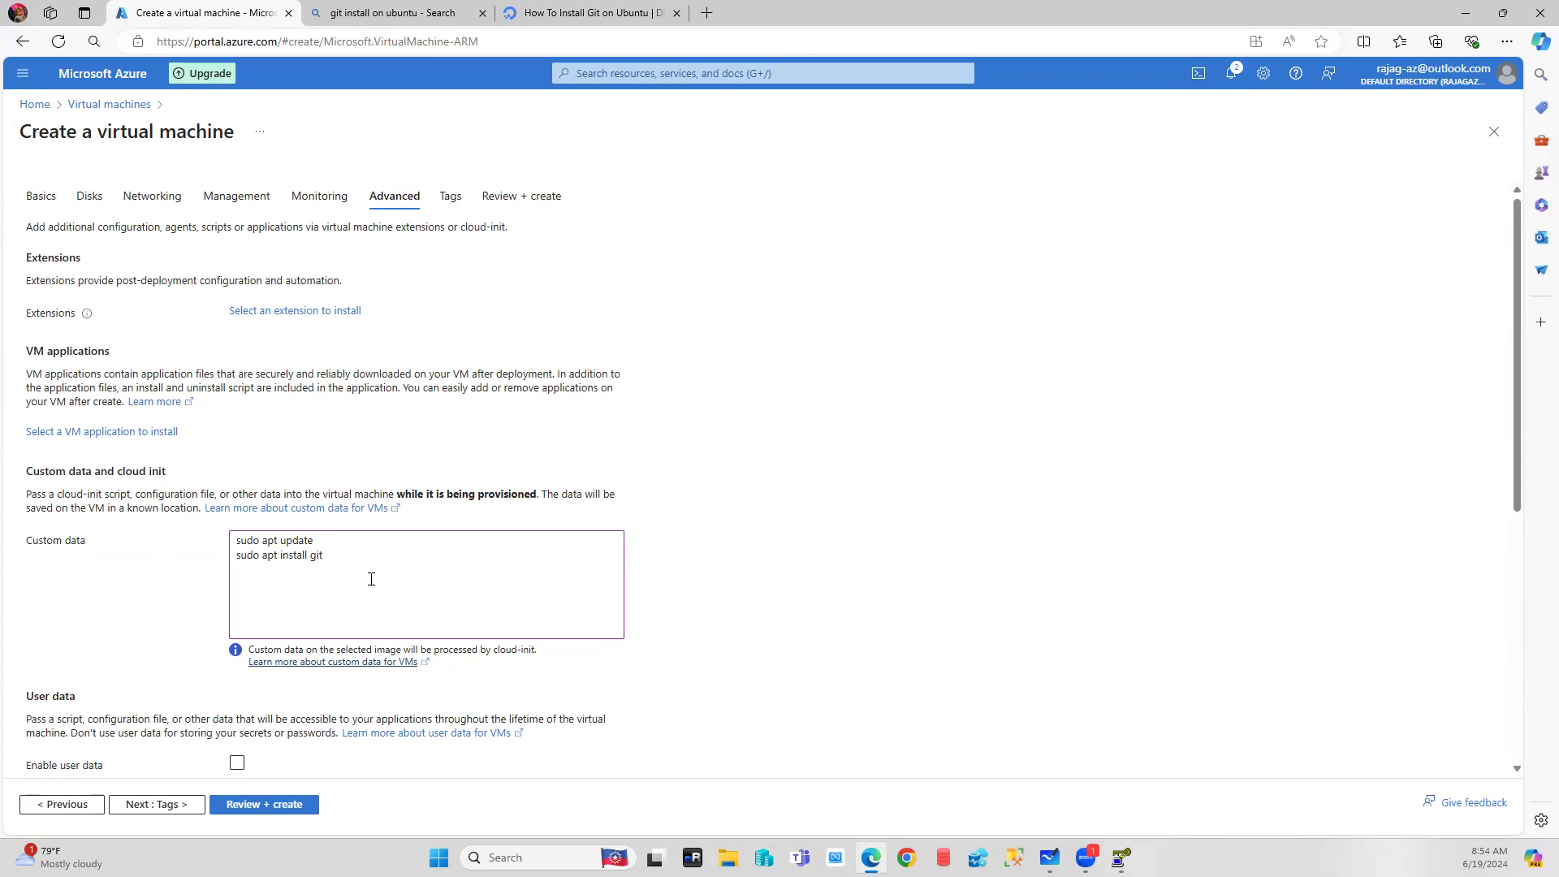
left_click_drag(1515, 327, 1530, 294)
Leave the tags empty, review the configuration, create the virtual machine and open the deployed VM1 resource
left_click(448, 198)
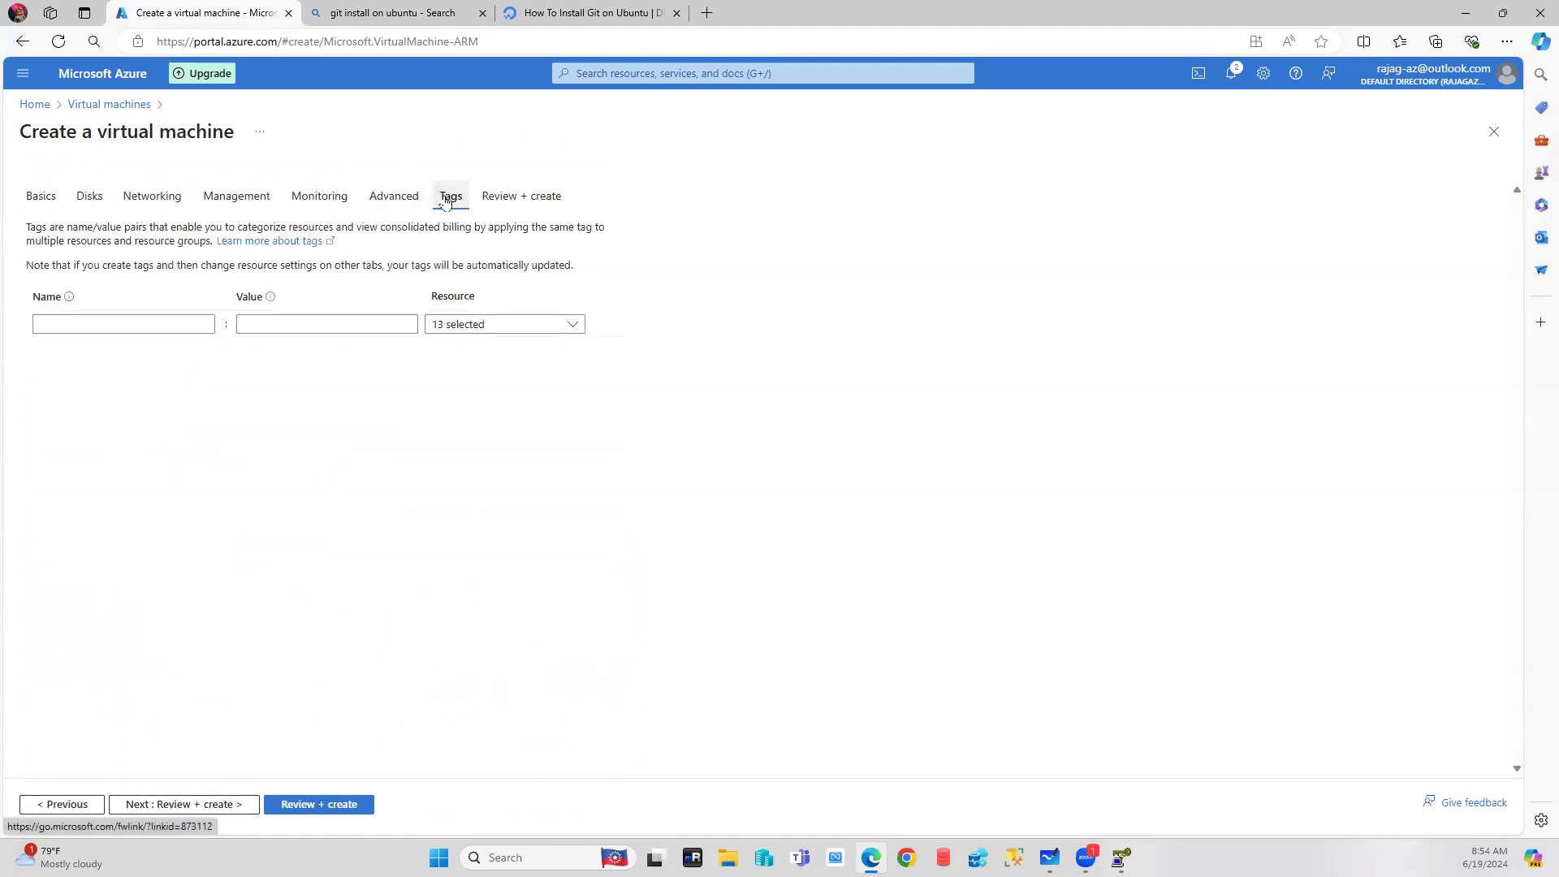
left_click(529, 207)
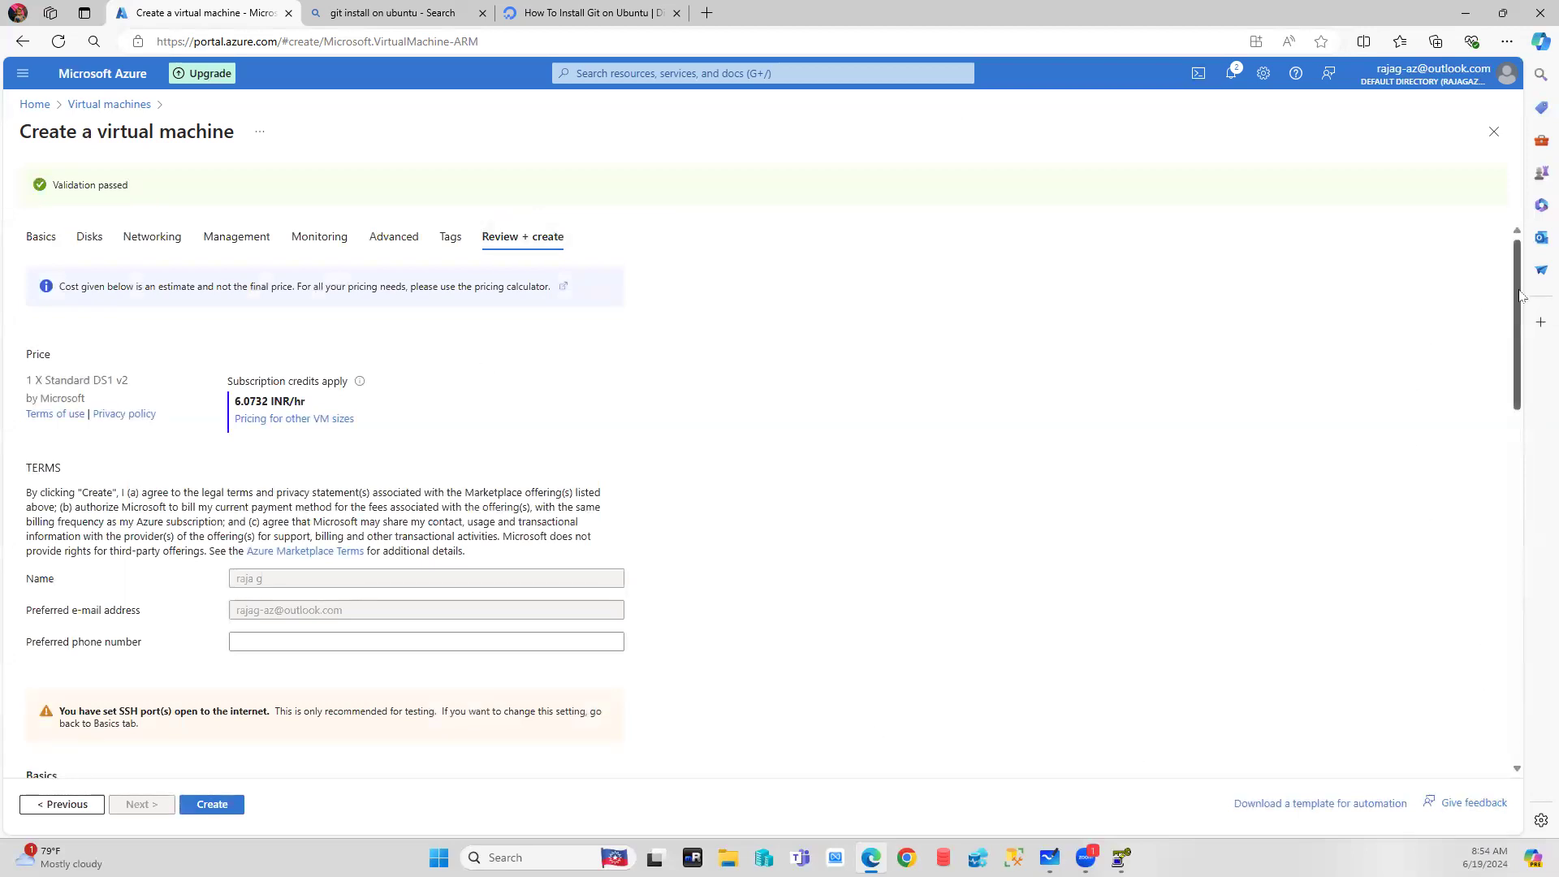
left_click_drag(1520, 295, 1491, 243)
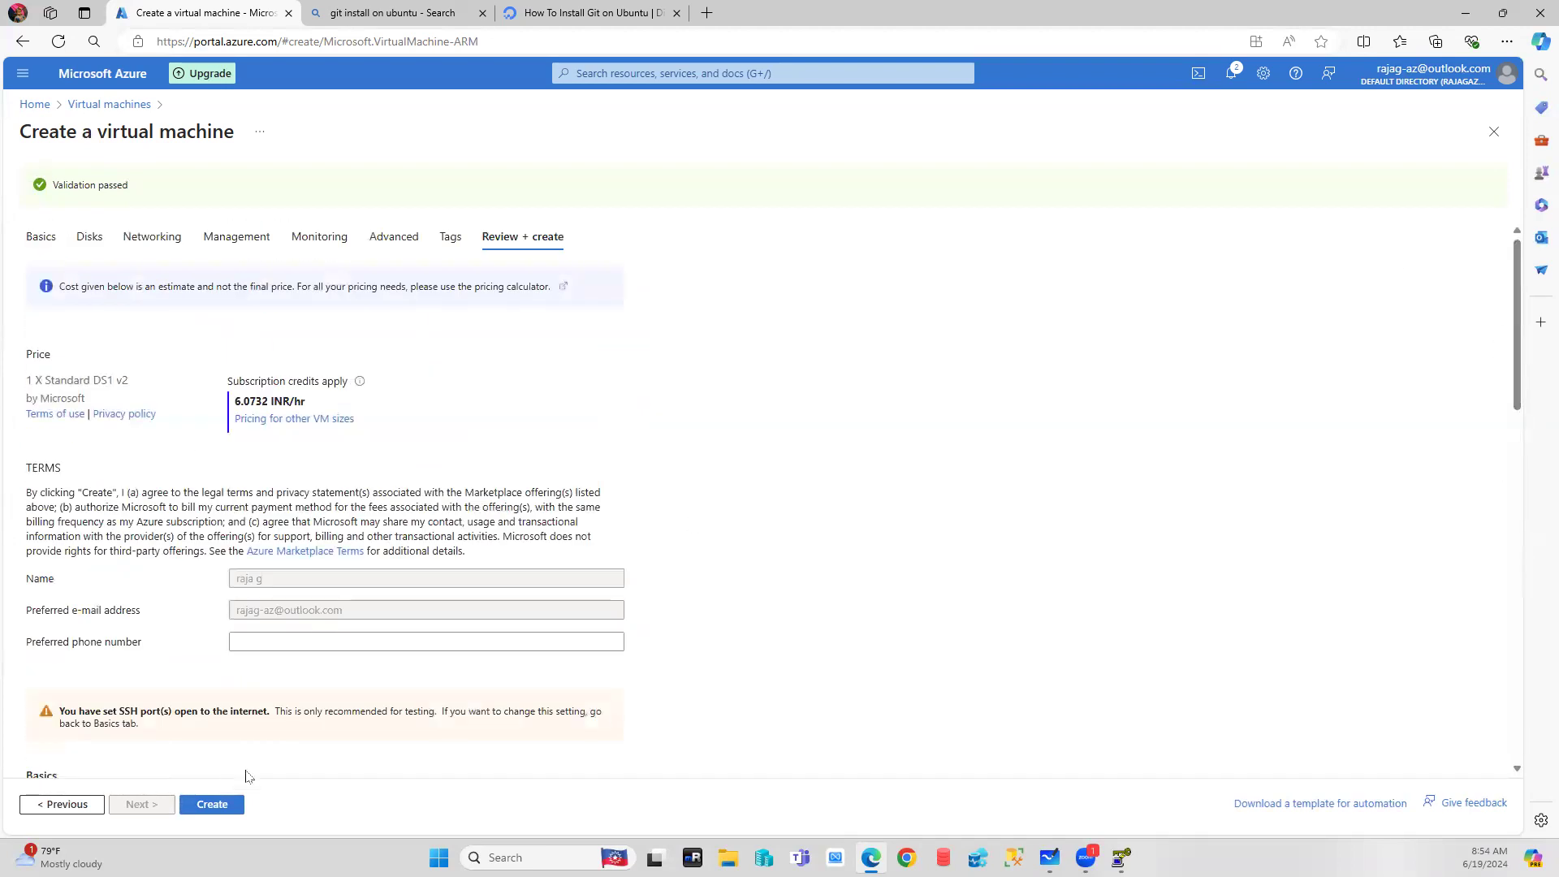
left_click(225, 807)
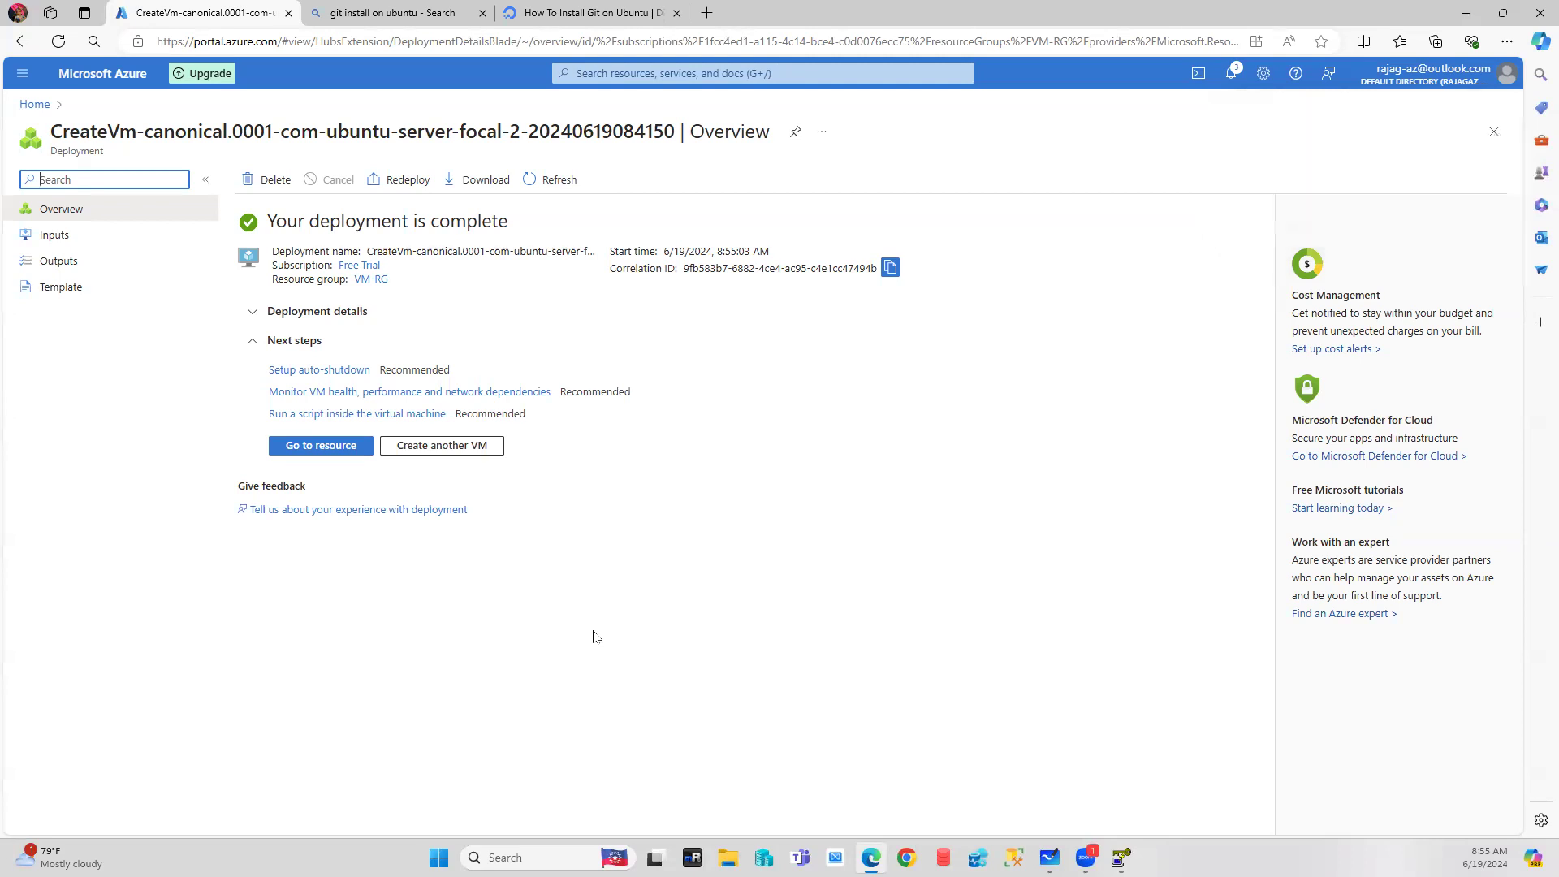
left_click(349, 450)
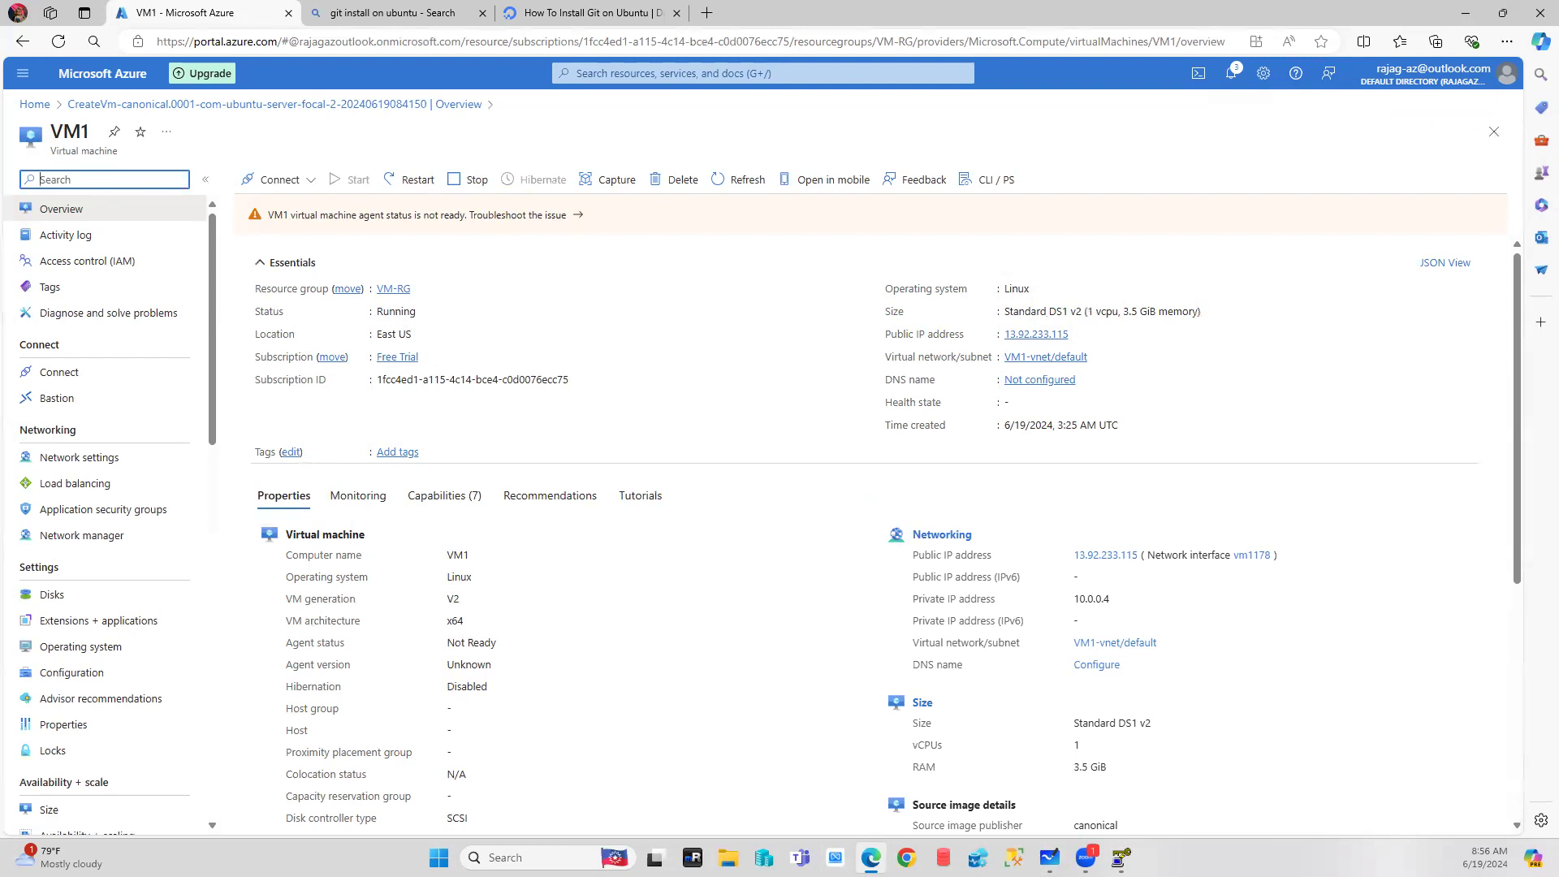
Launch PuTTY and open an SSH session to VM1's public IP address, copied from its overview
key("super+e")
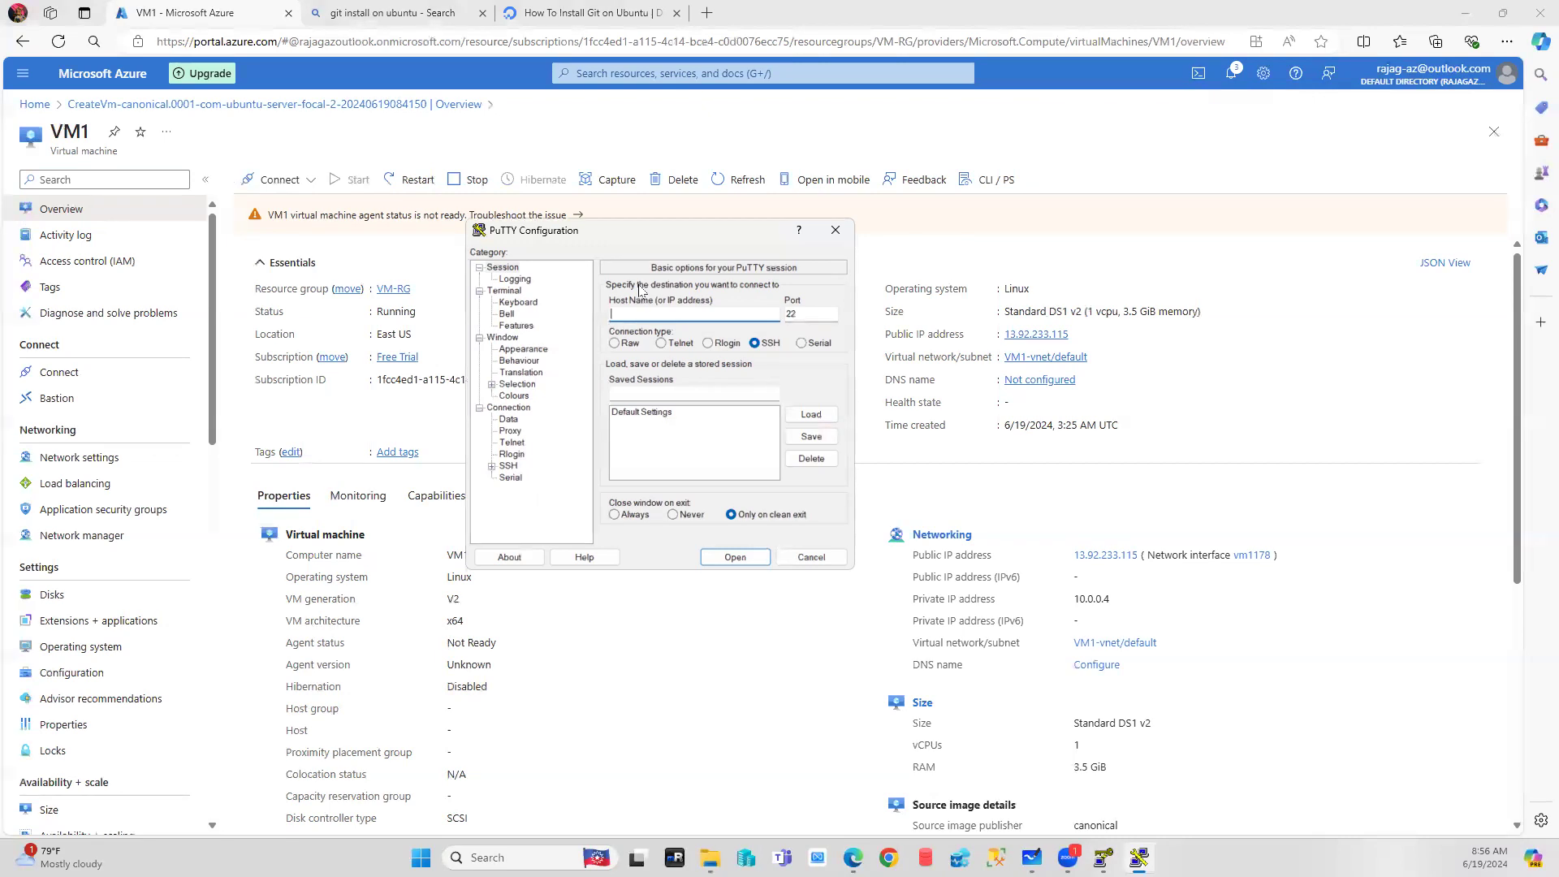
left_click(1078, 334)
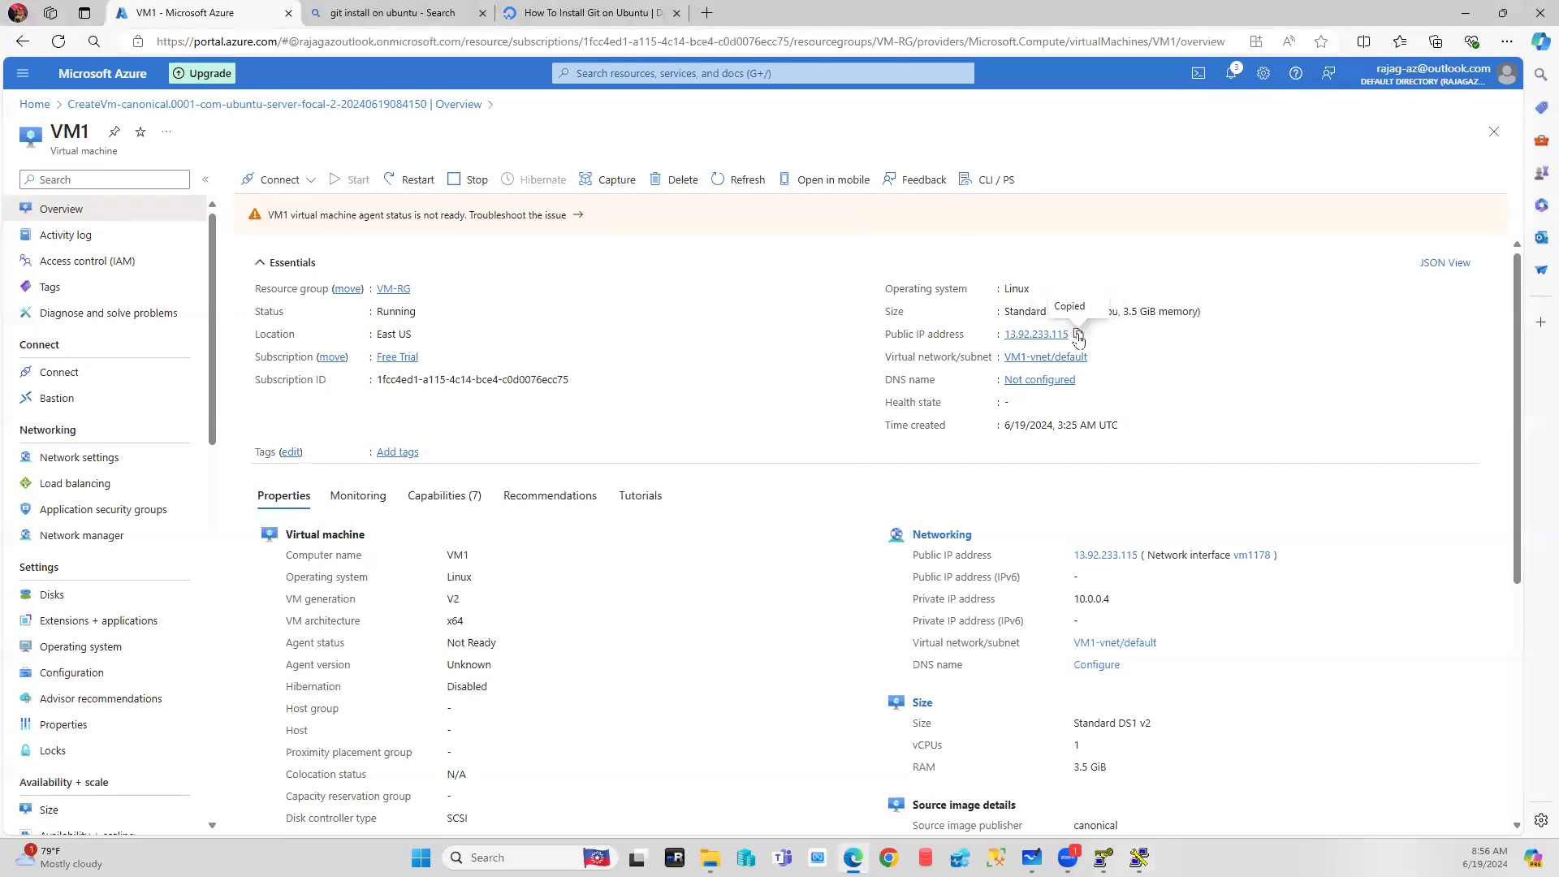
left_click(1139, 858)
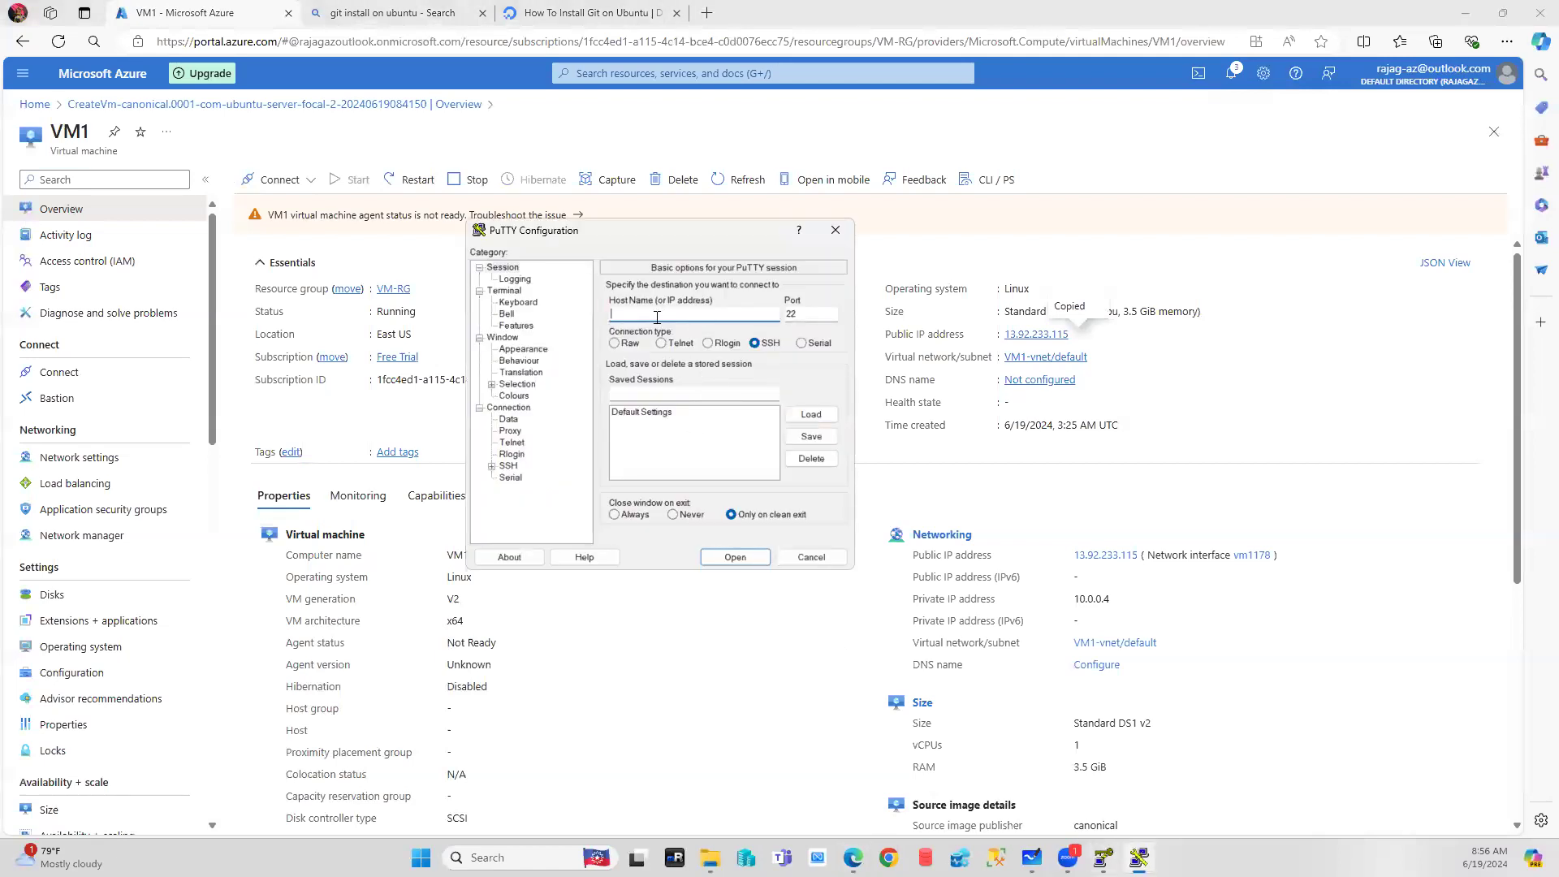
key("ctrl+v")
left_click(731, 554)
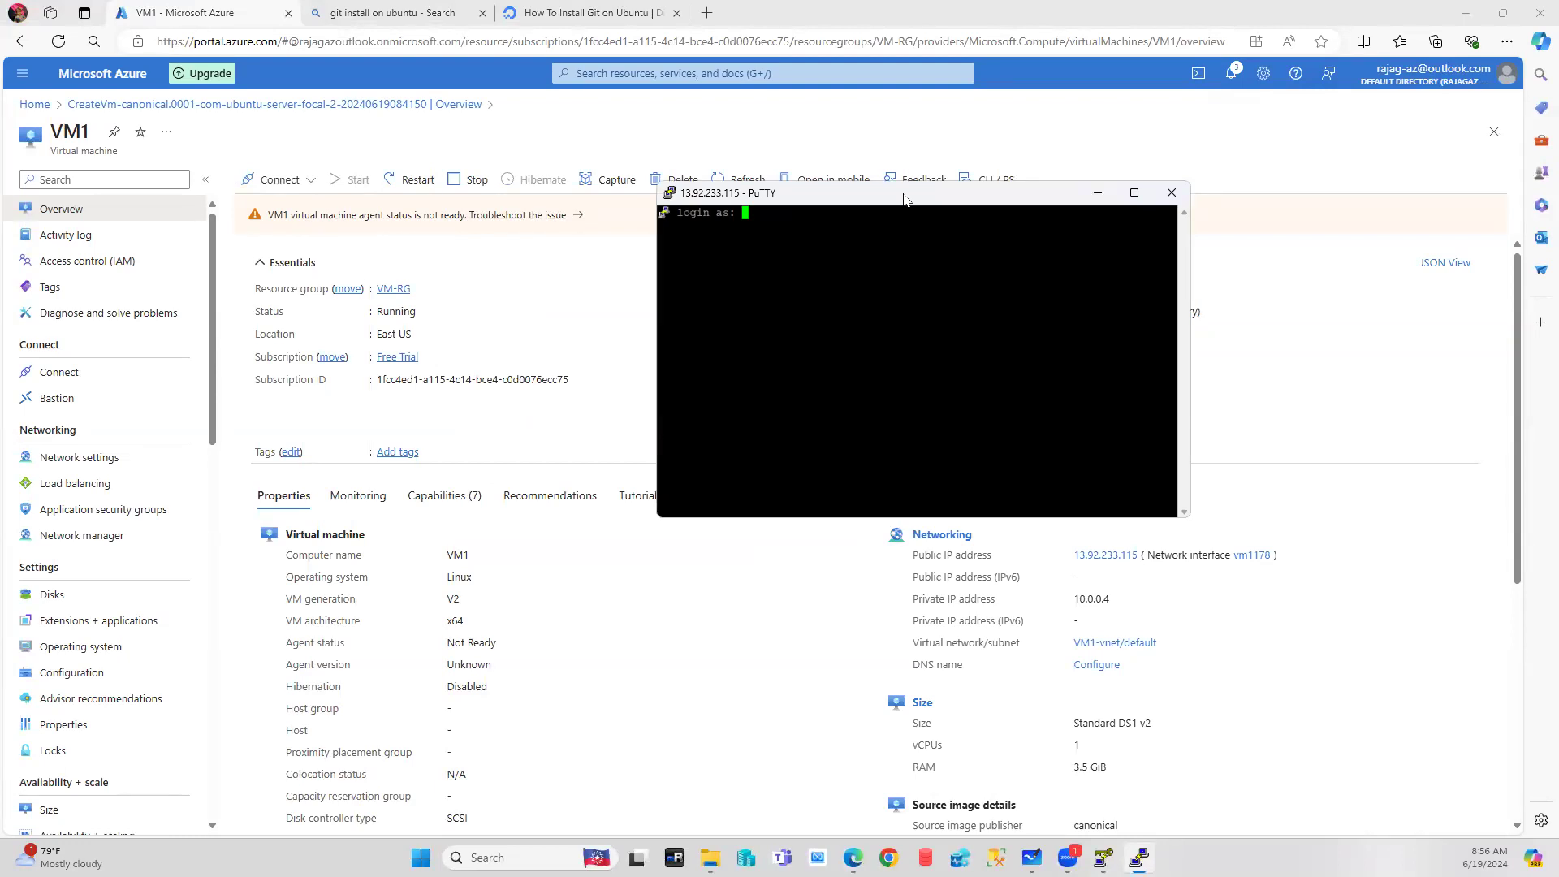
Try to log in to the SSH session as azureuser, and close the session
type("azureuser")
key("Return")
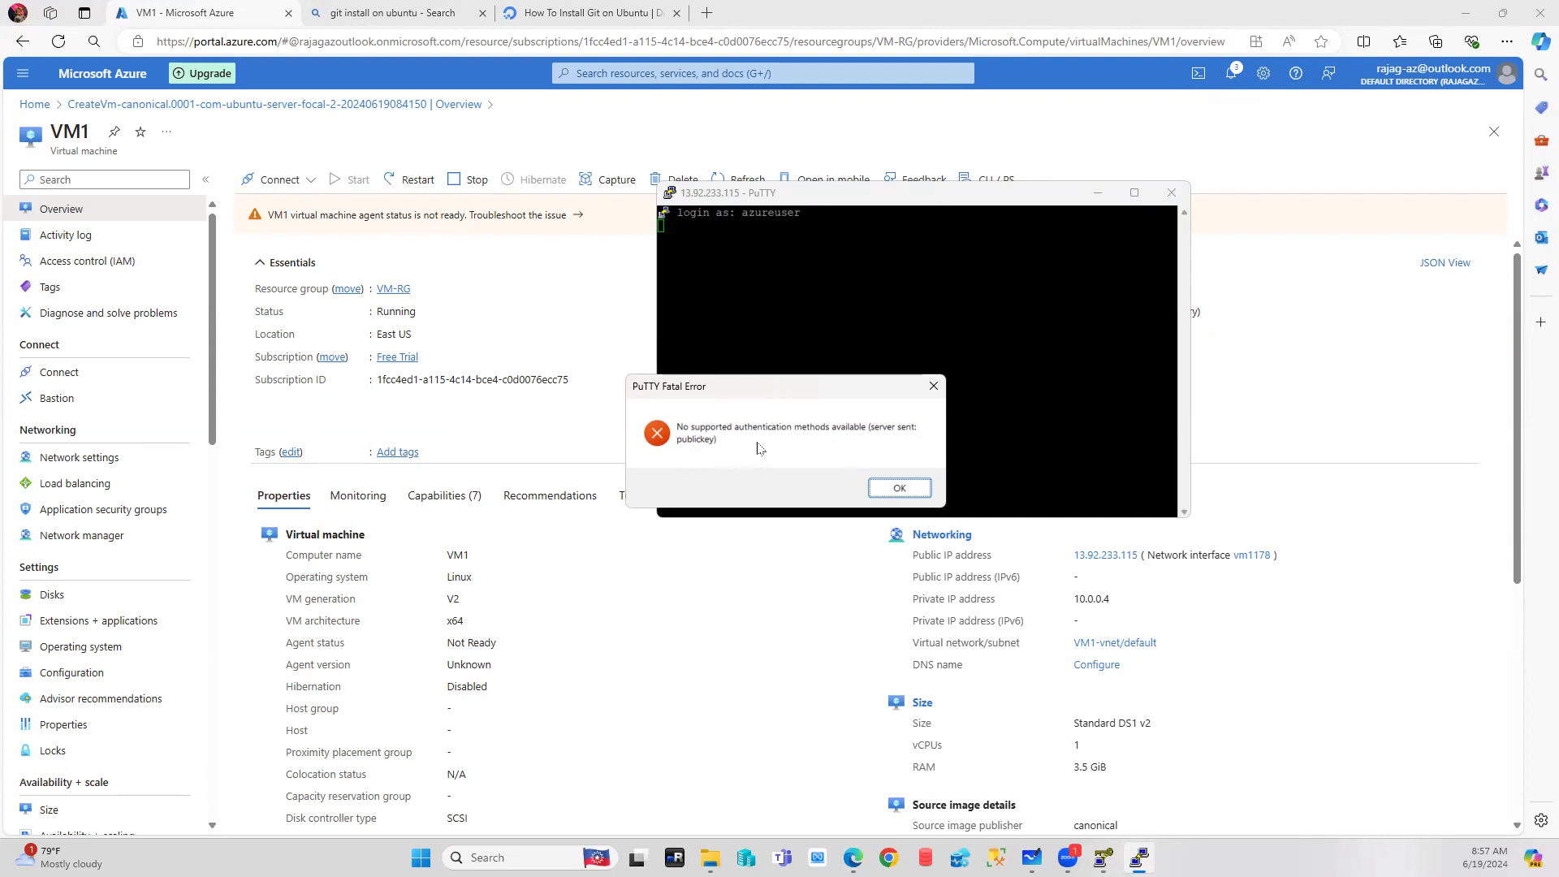
left_click(893, 488)
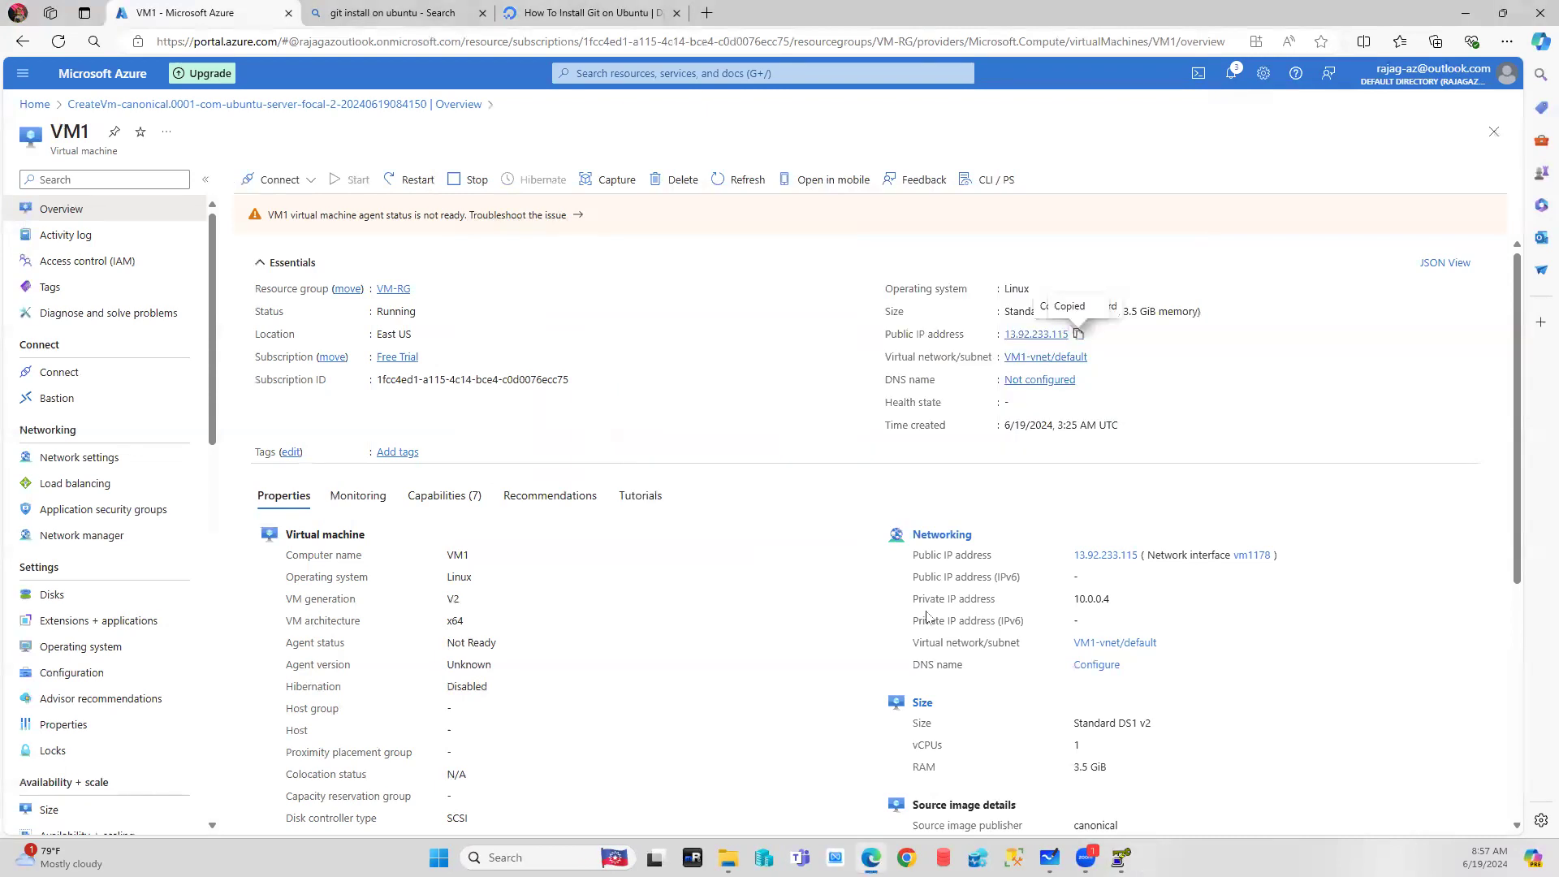
Switch to PuTTYgen and save the private key without a passphrase as privatekey in PPK format in the Desktop folder
key("alt+Tab")
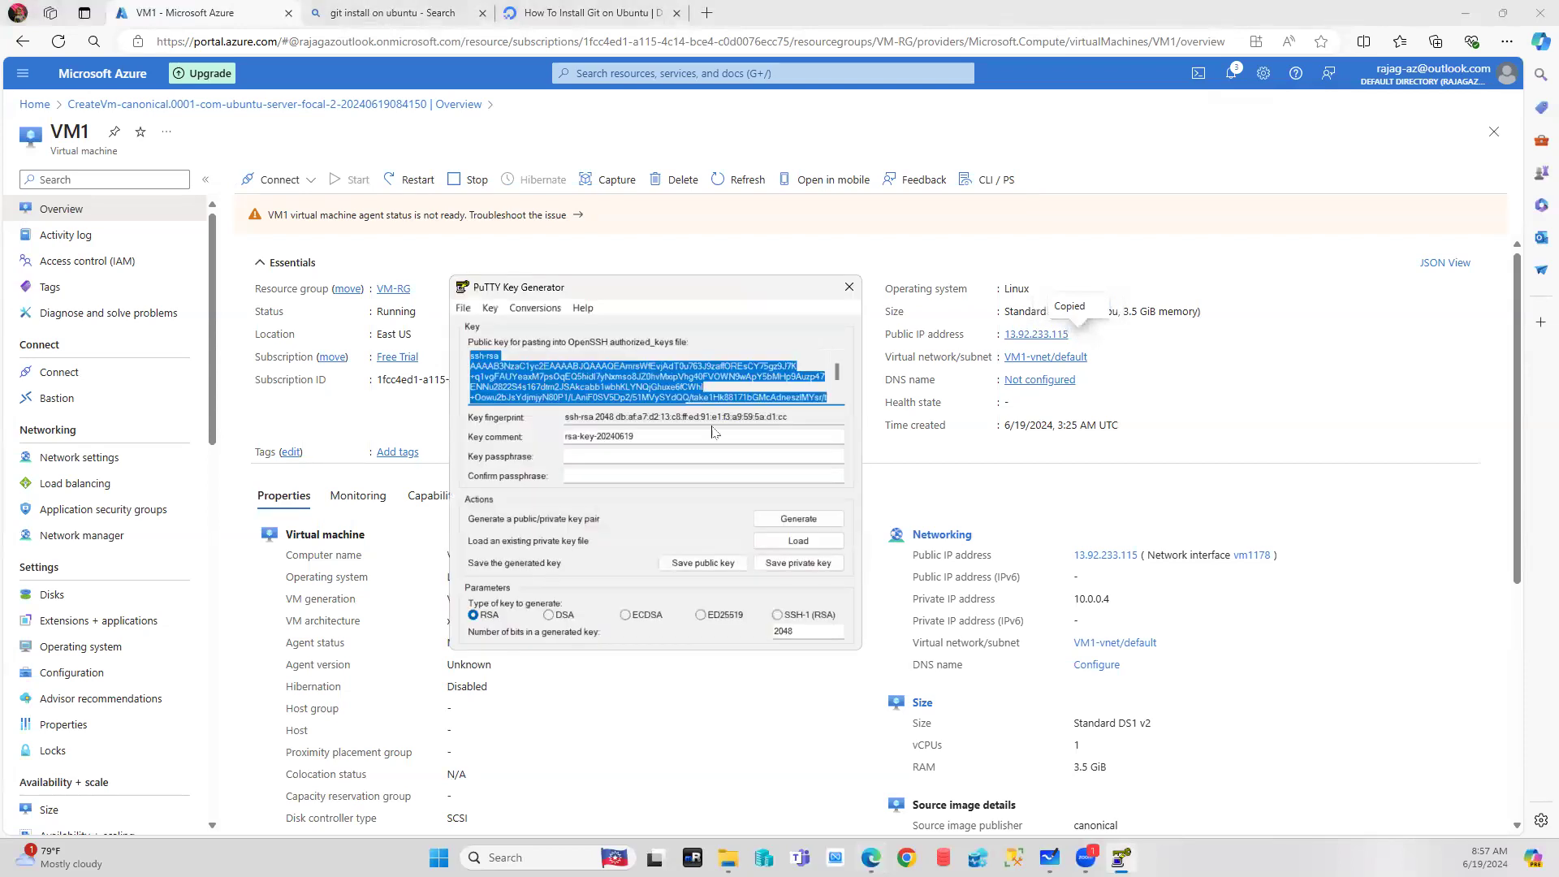
left_click(803, 571)
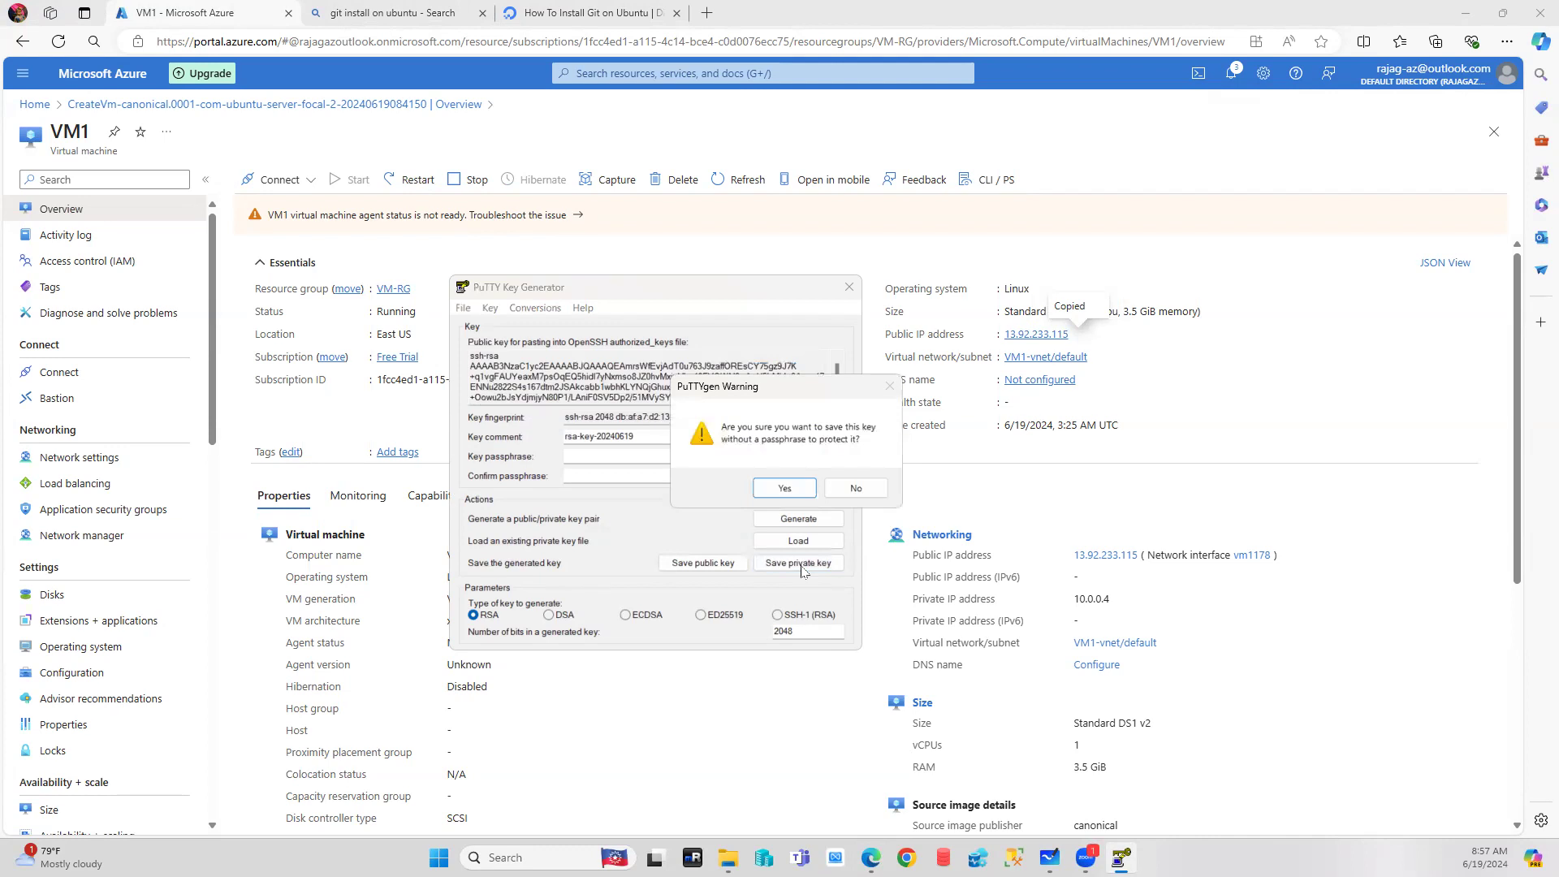
left_click(788, 491)
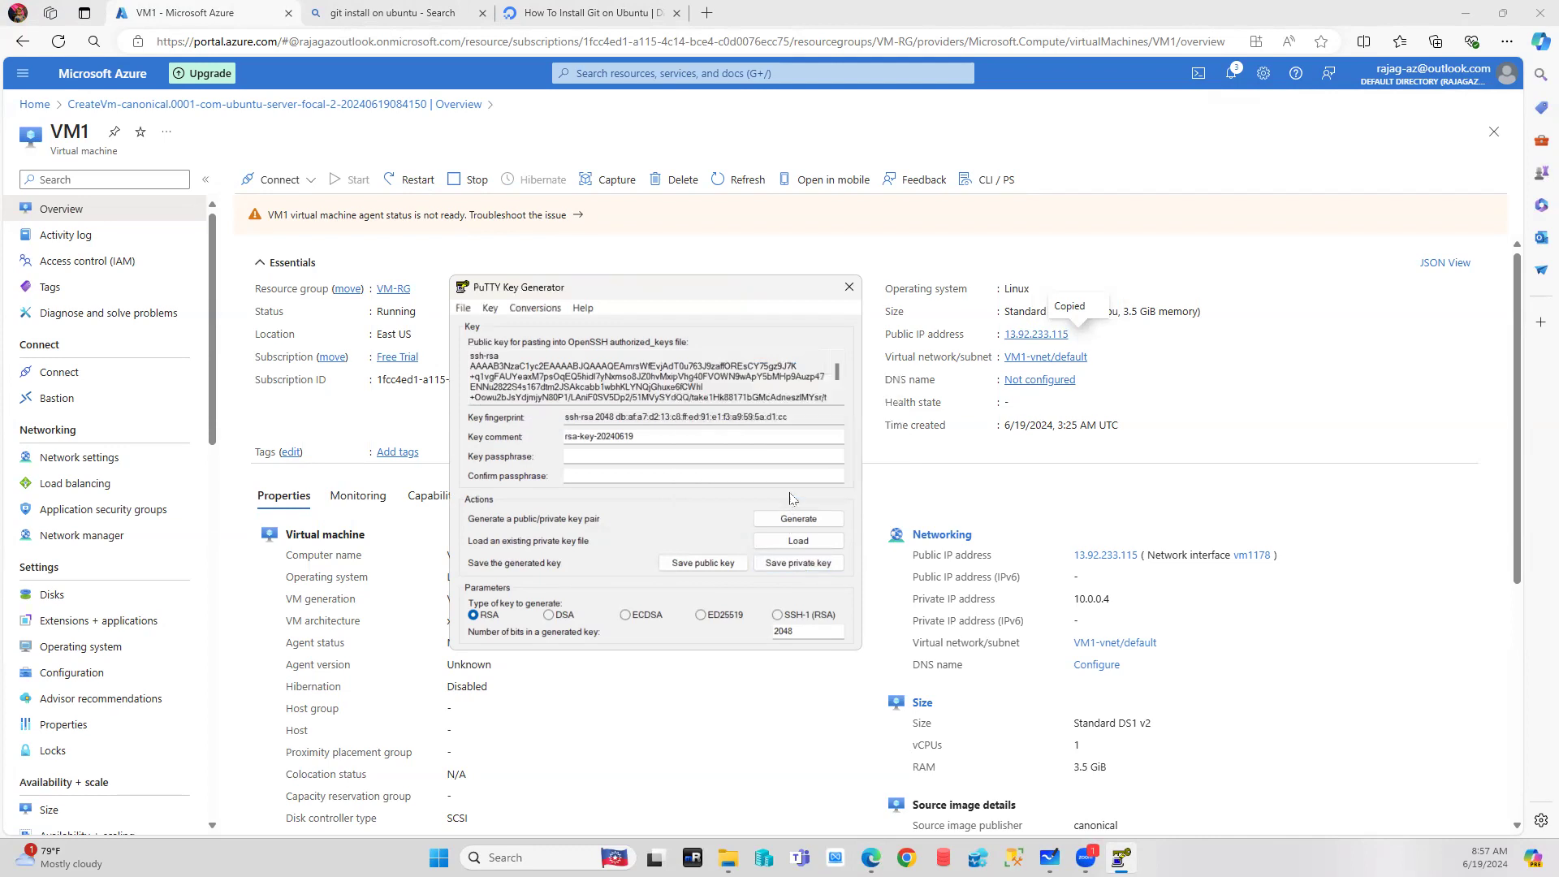
left_click(516, 526)
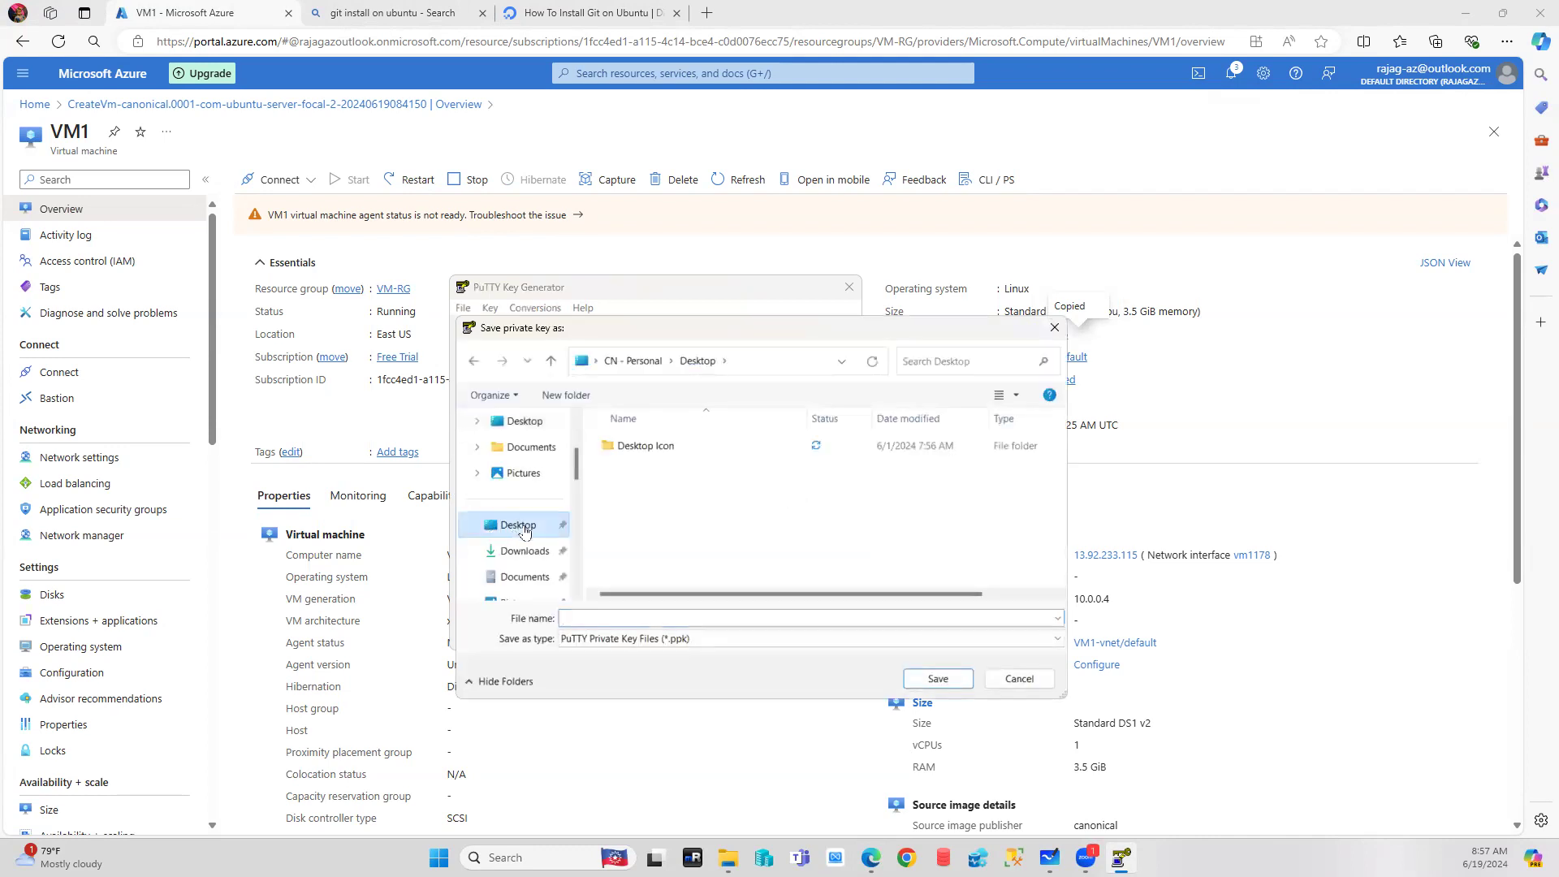
left_click(595, 620)
type("pr")
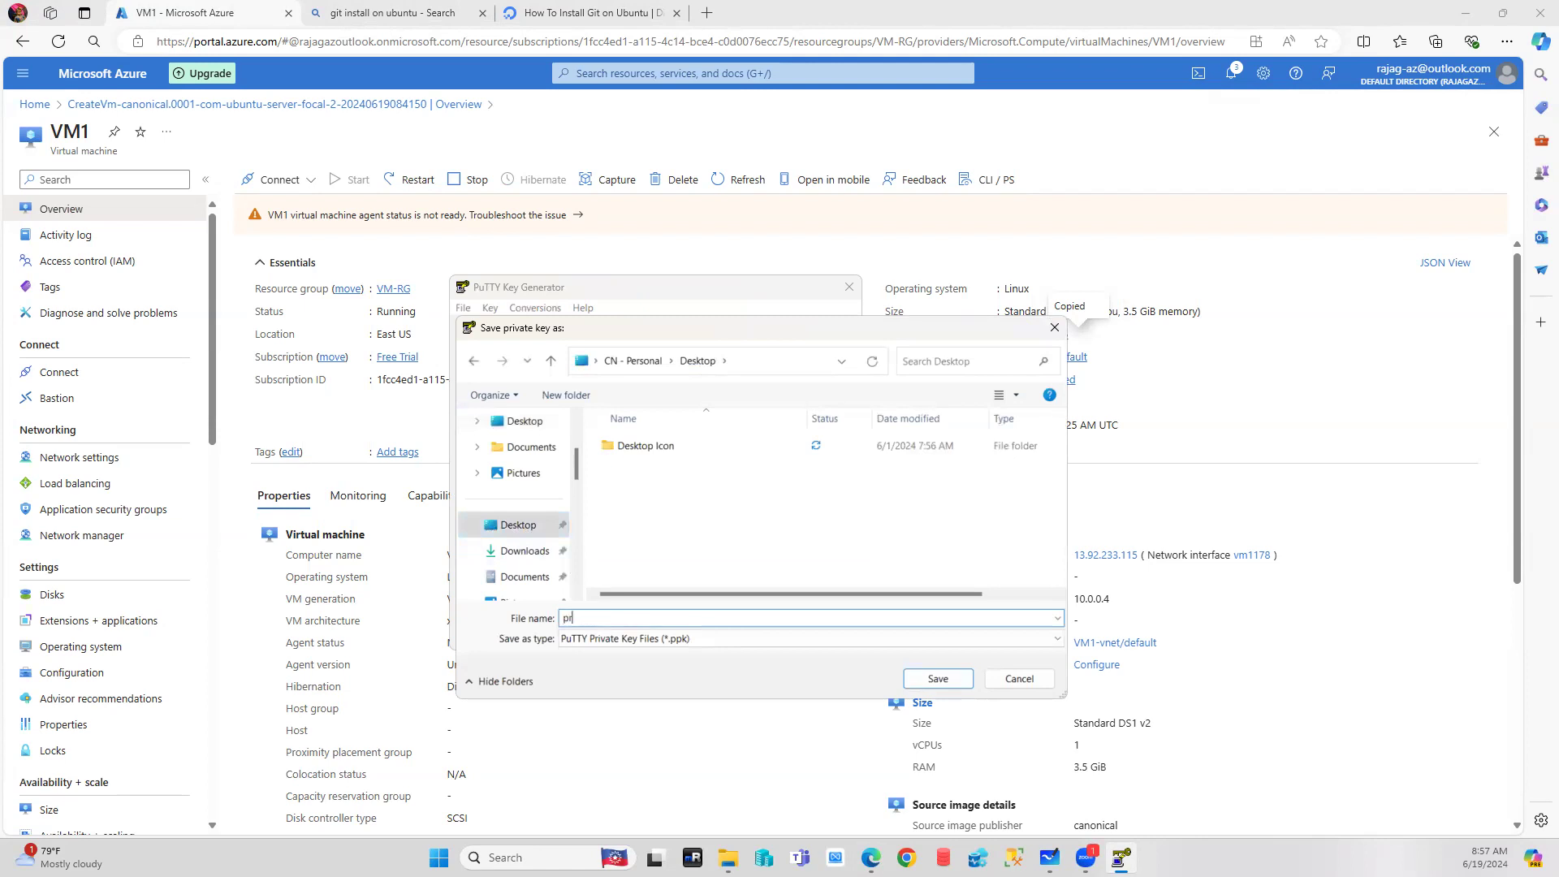
type("ivatekey")
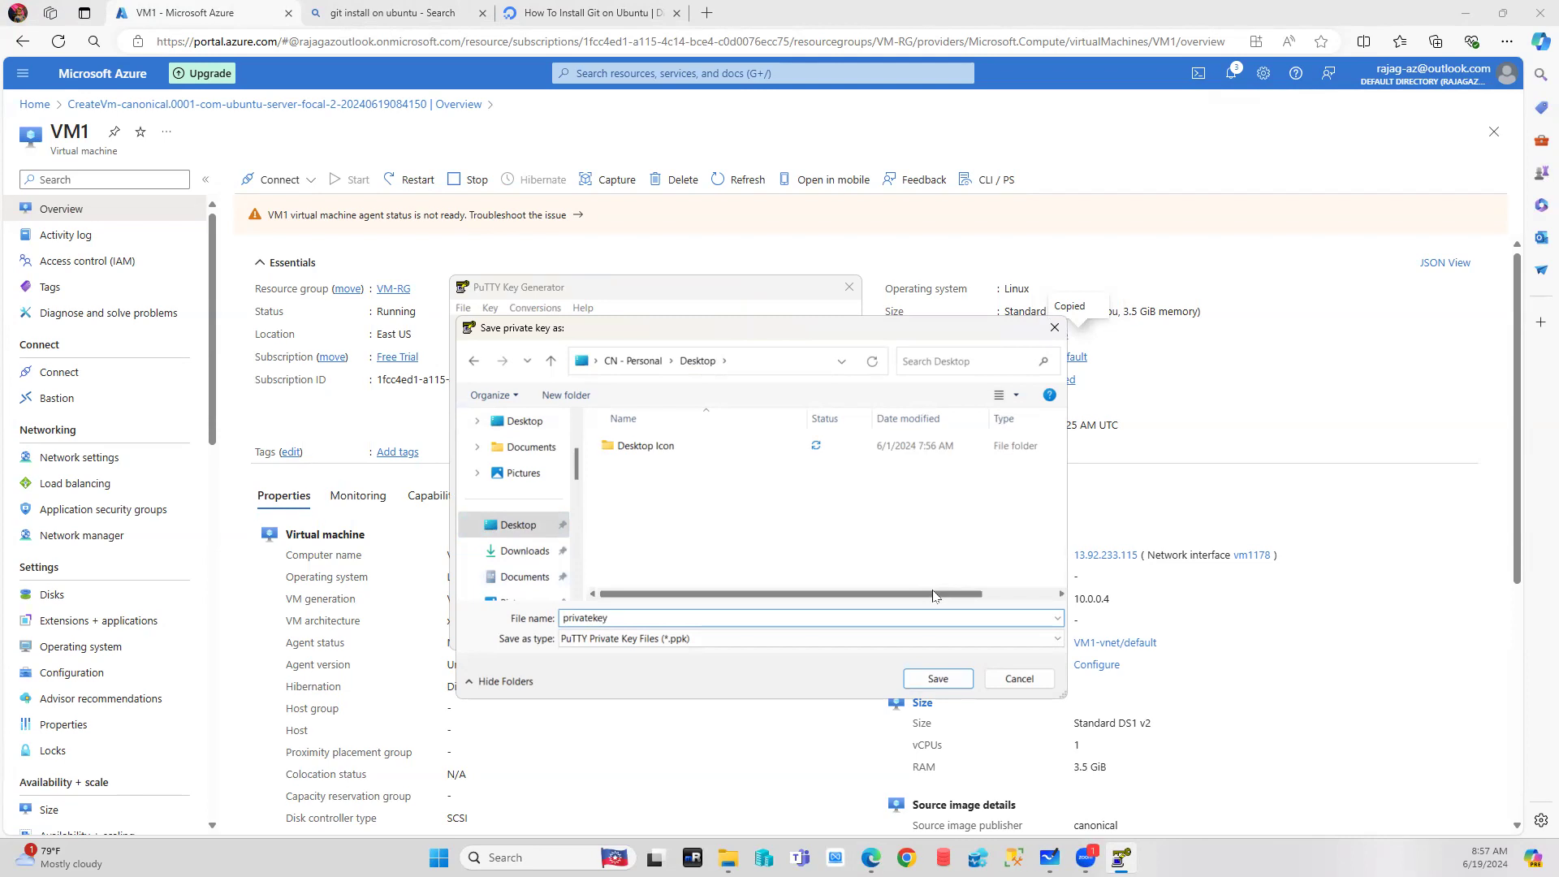
left_click(938, 679)
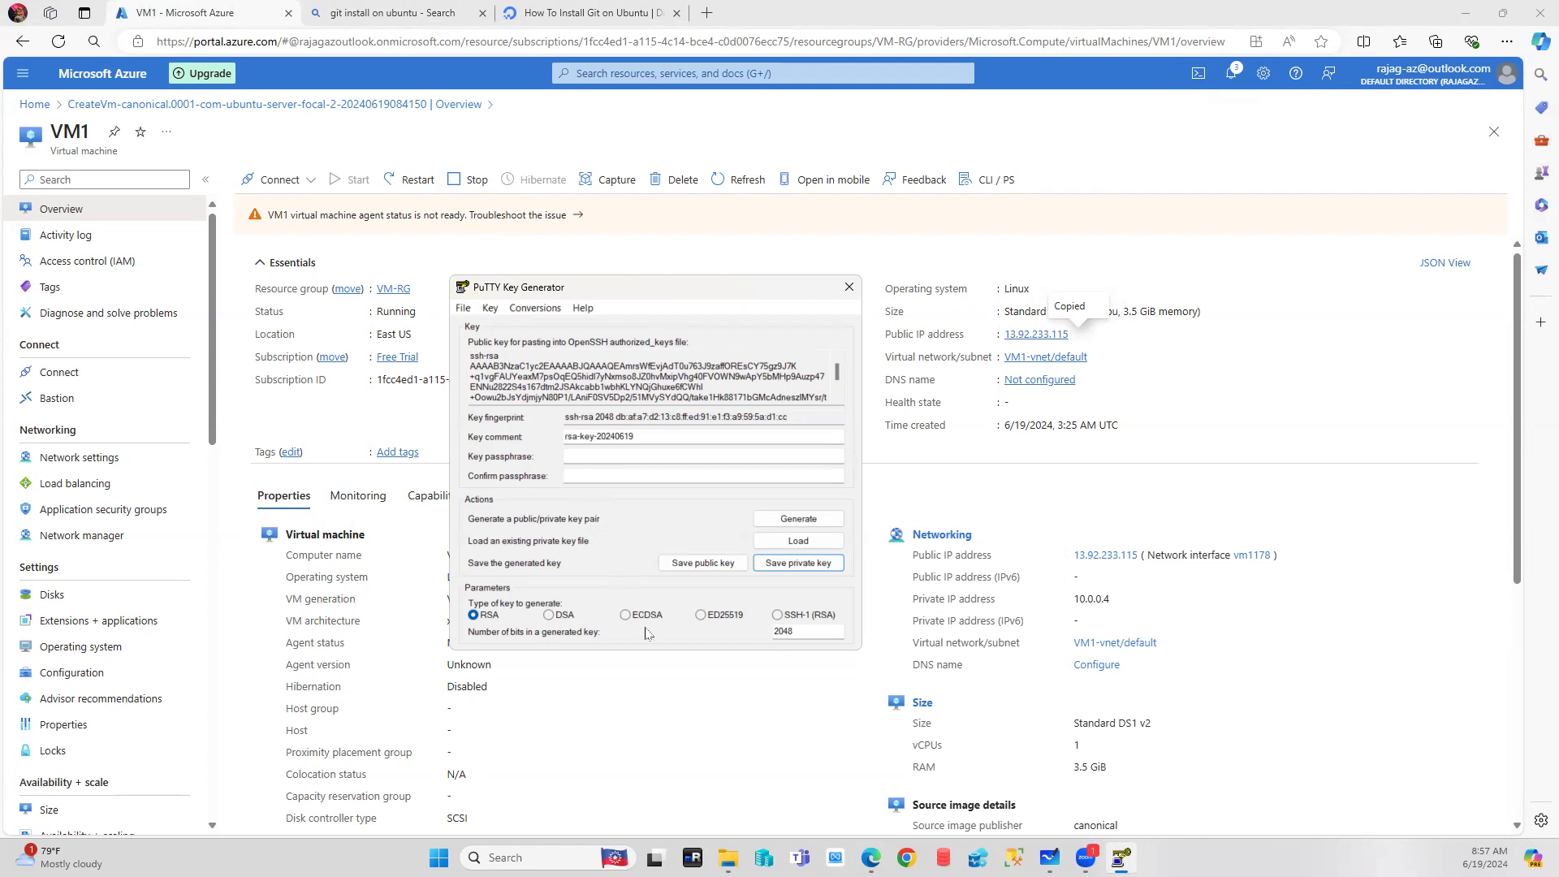
Open a new PuTTY configuration with 13.92.233.115 as the host and show the SSH authentication settings
left_click(728, 858)
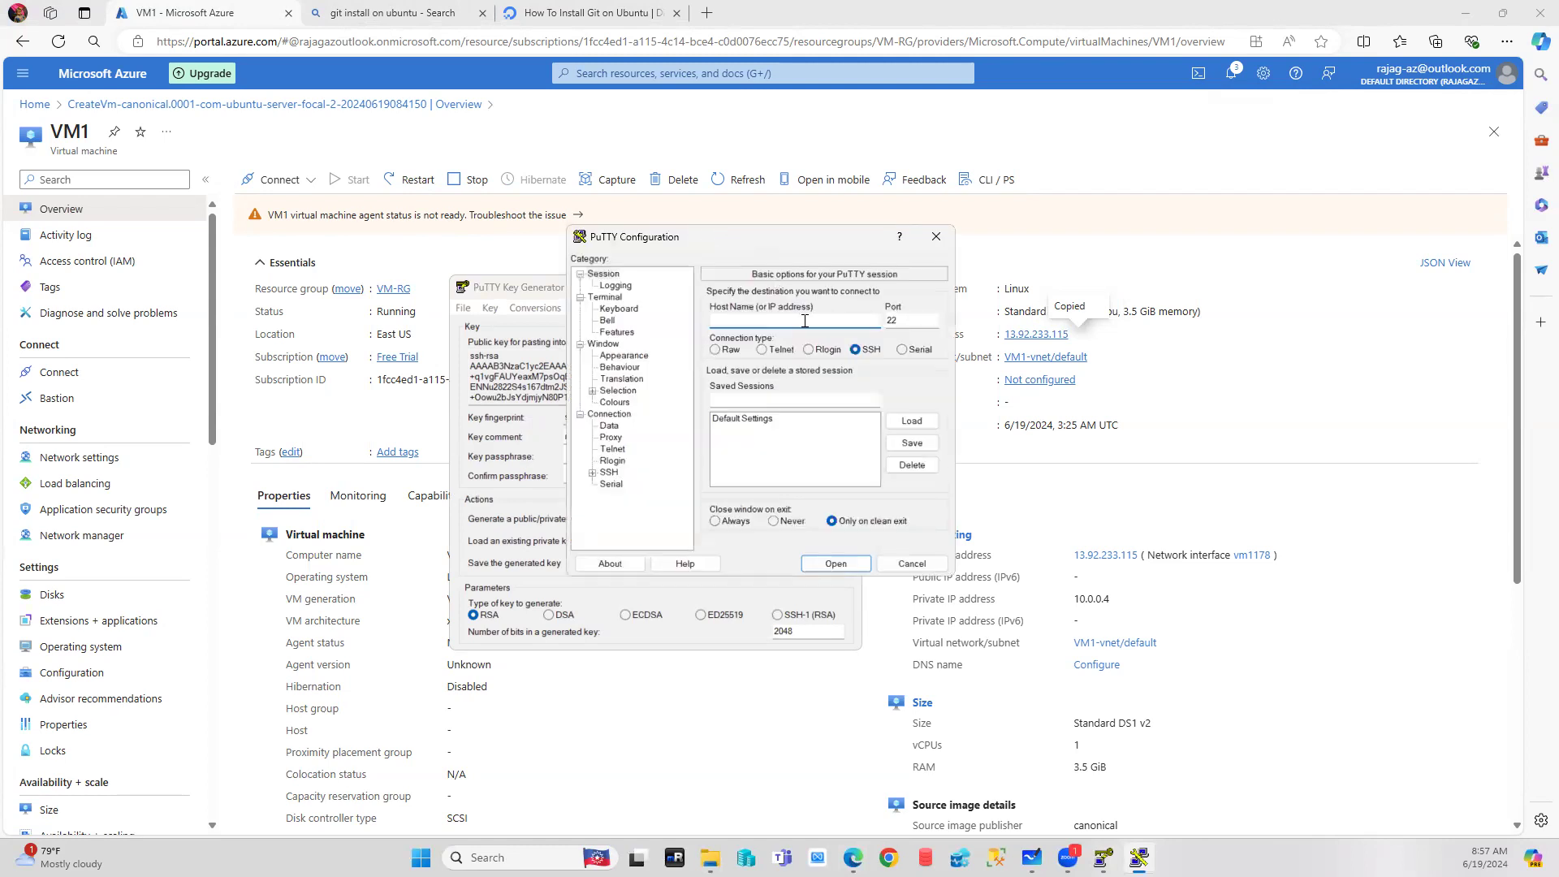
key("ctrl+v")
left_click(593, 472)
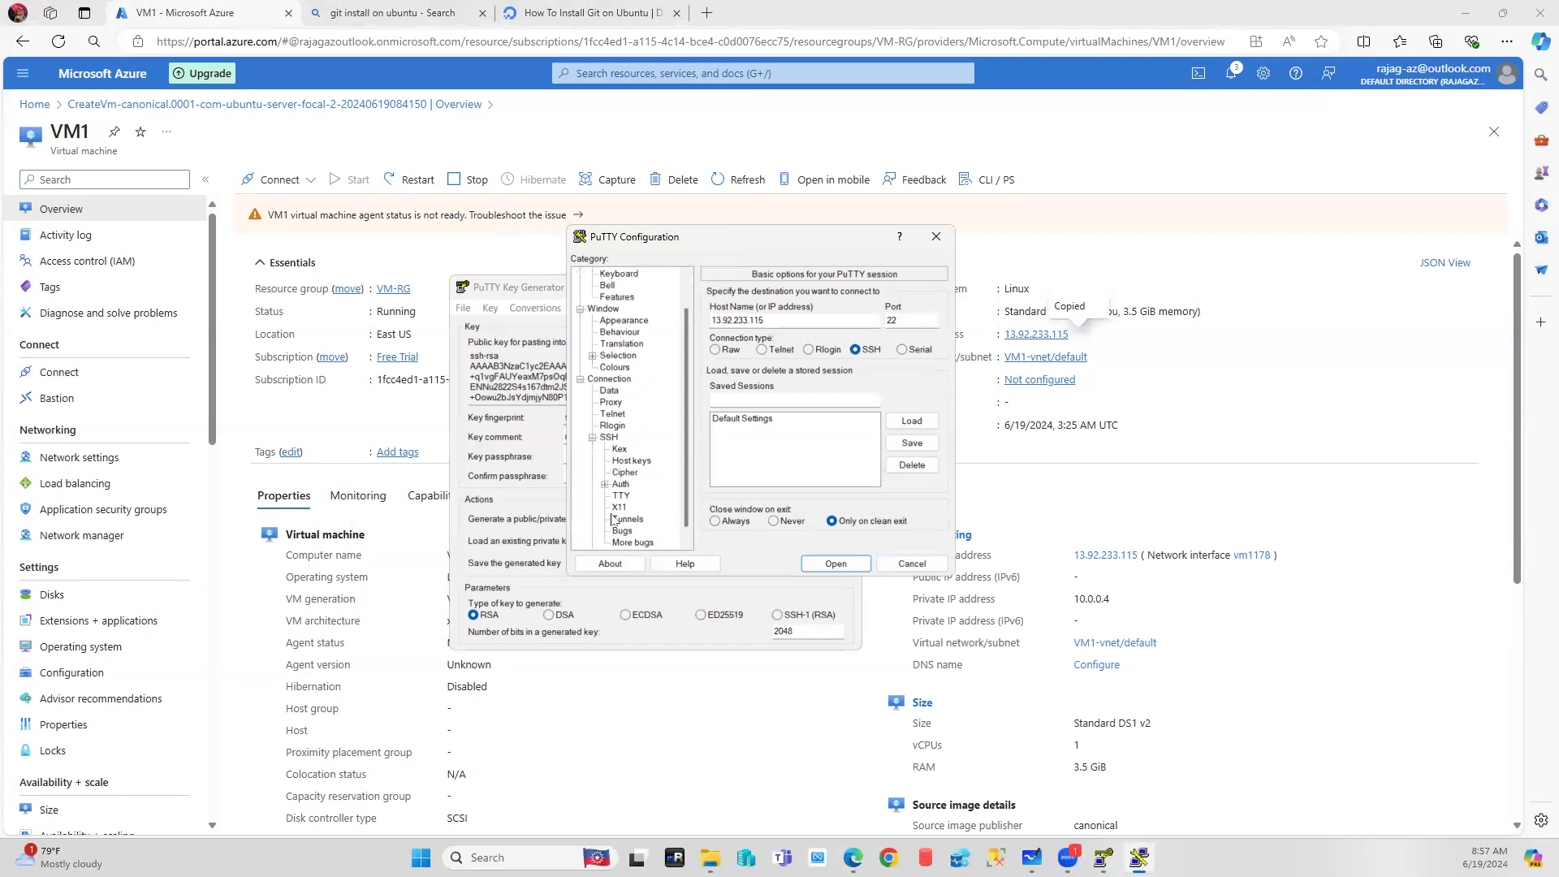
left_click(605, 484)
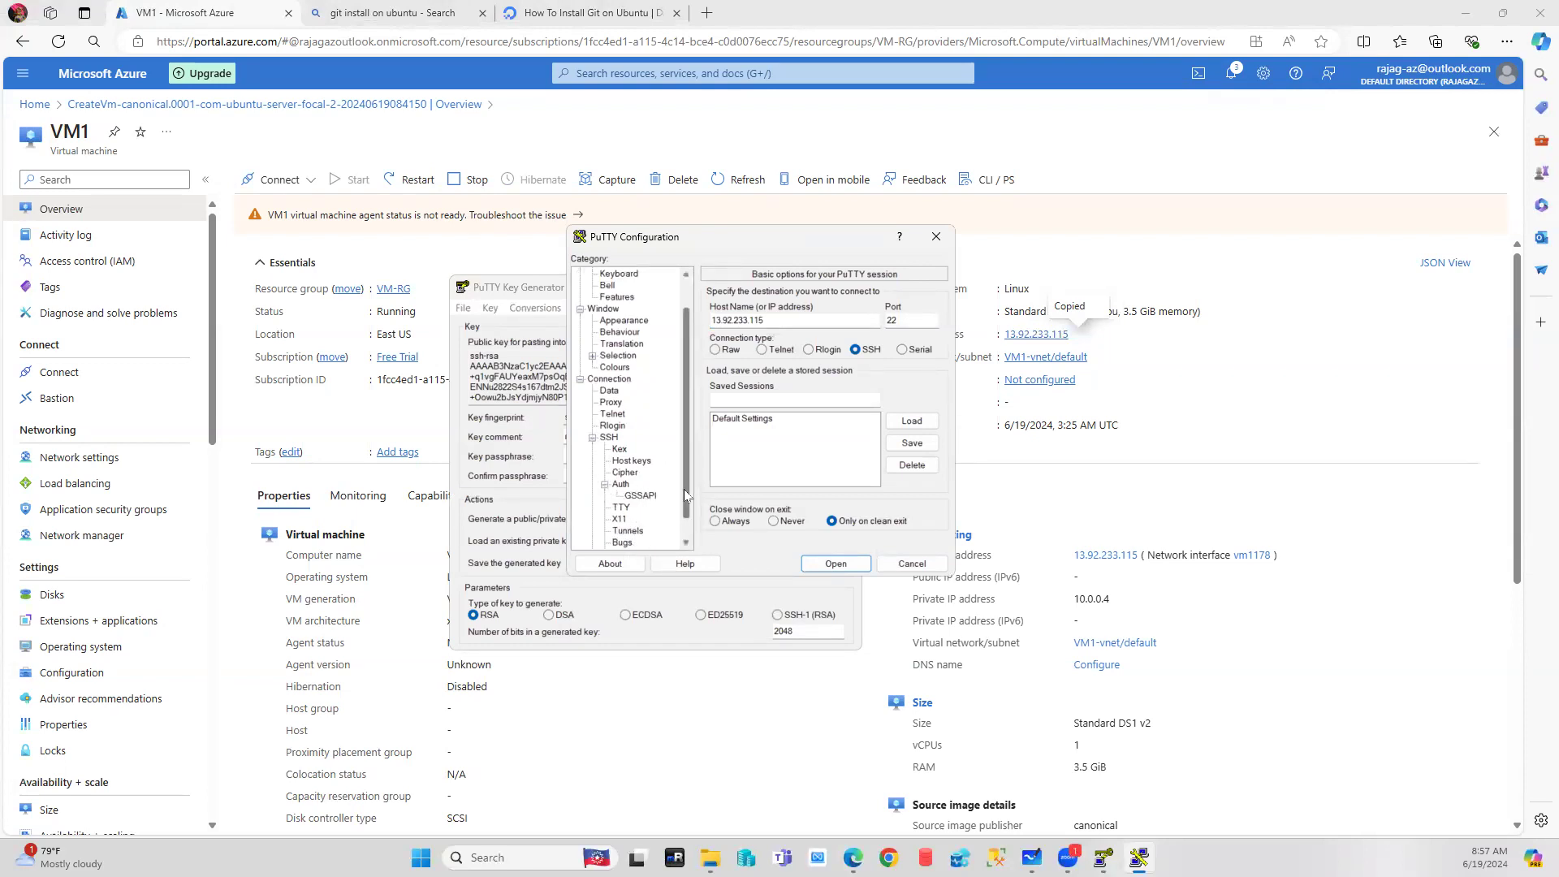
left_click(622, 484)
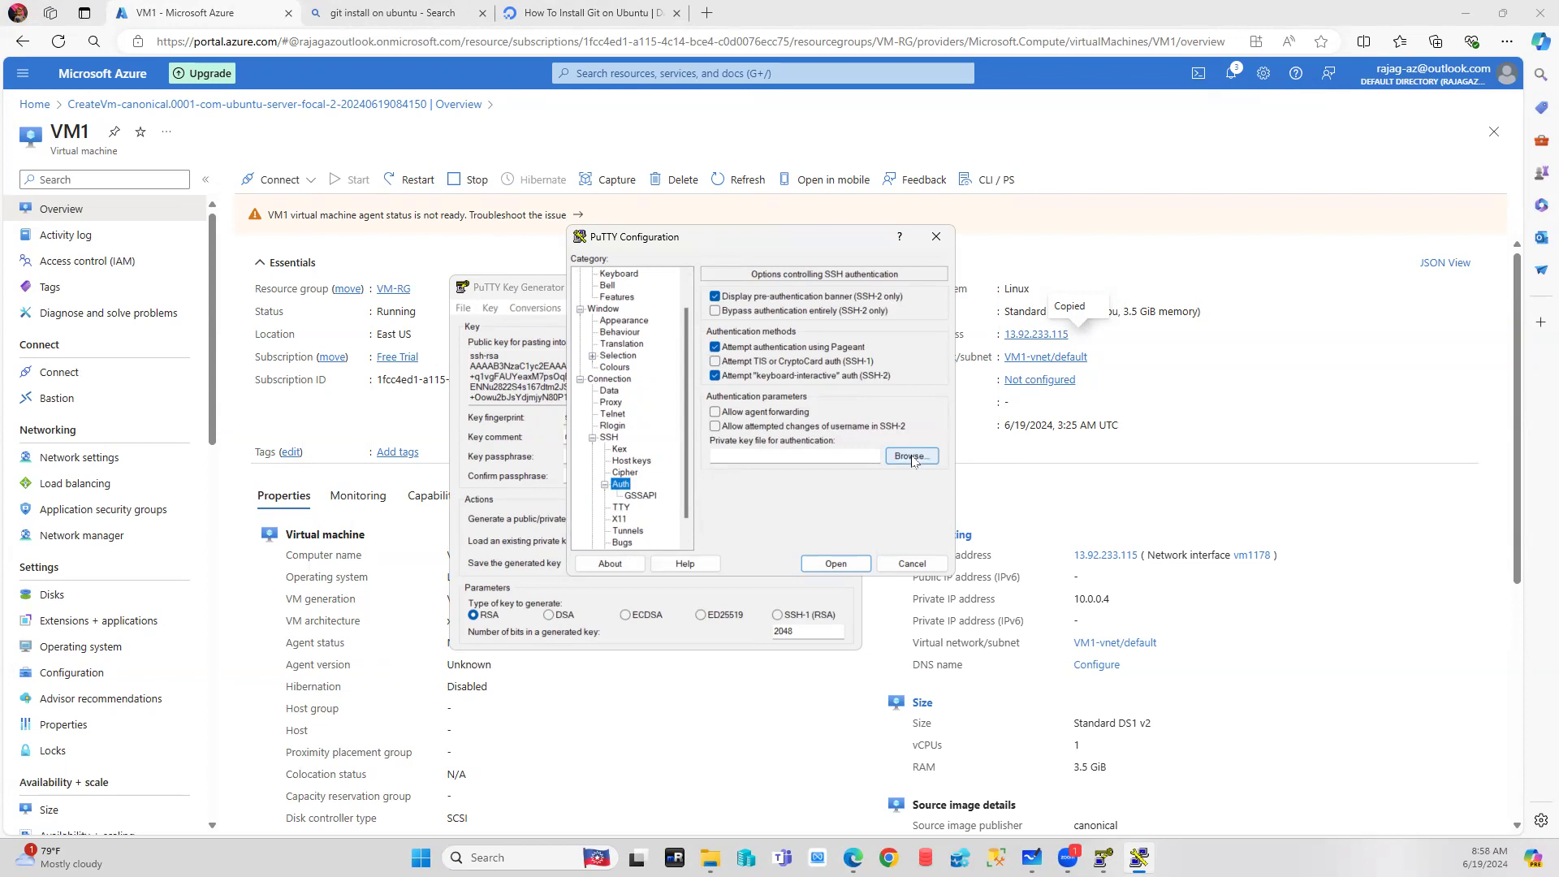
Reveal the Windows desktop and move the saved privatekey file to an open spot on it
key("super+d")
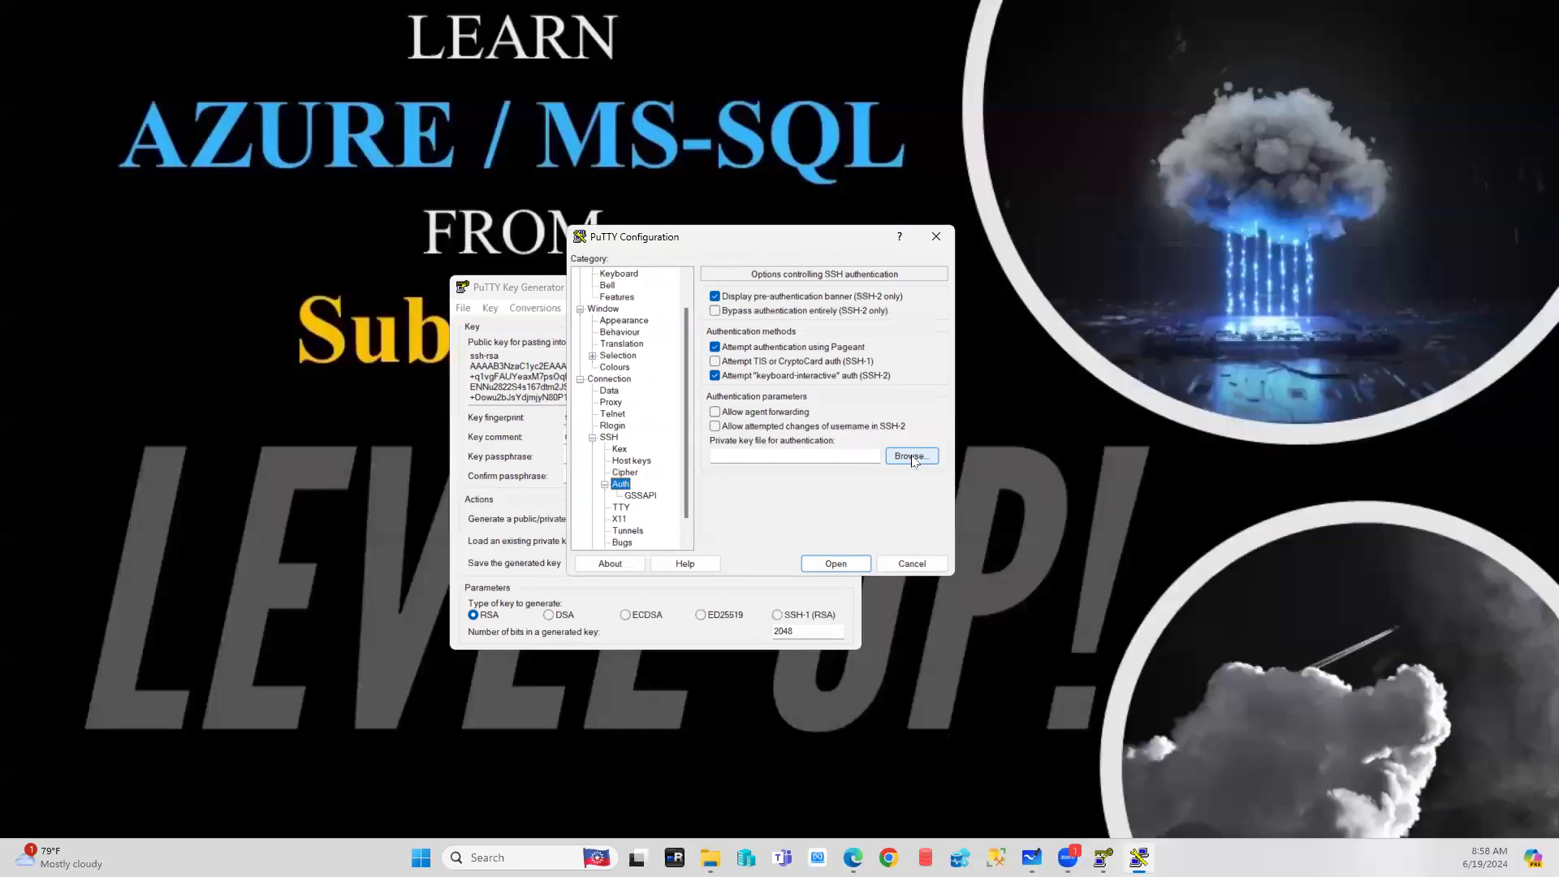
left_click_drag(0, 325, 595, 231)
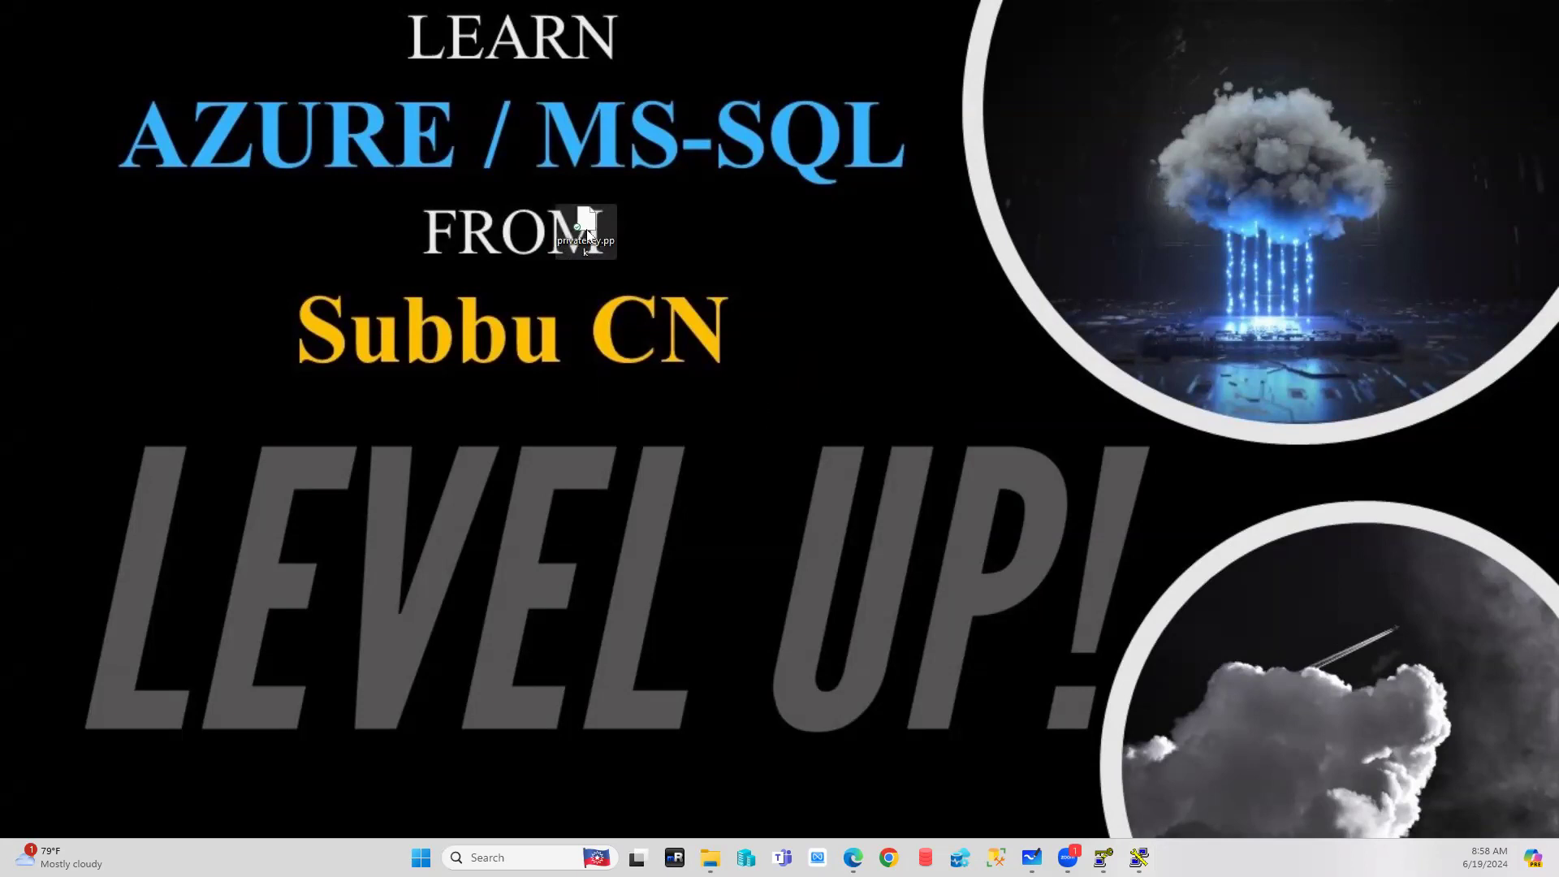